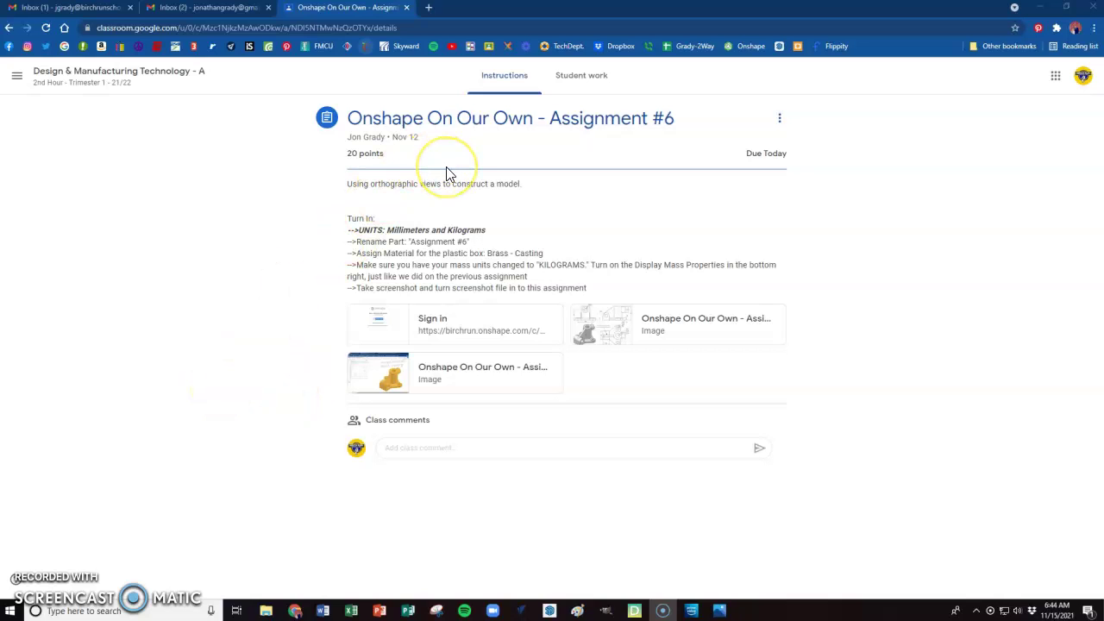
Step: Preview the Assignment 6.jpg drawing, then bring up the Onshape On Our Own #6 Part Studio
left_click(684, 327)
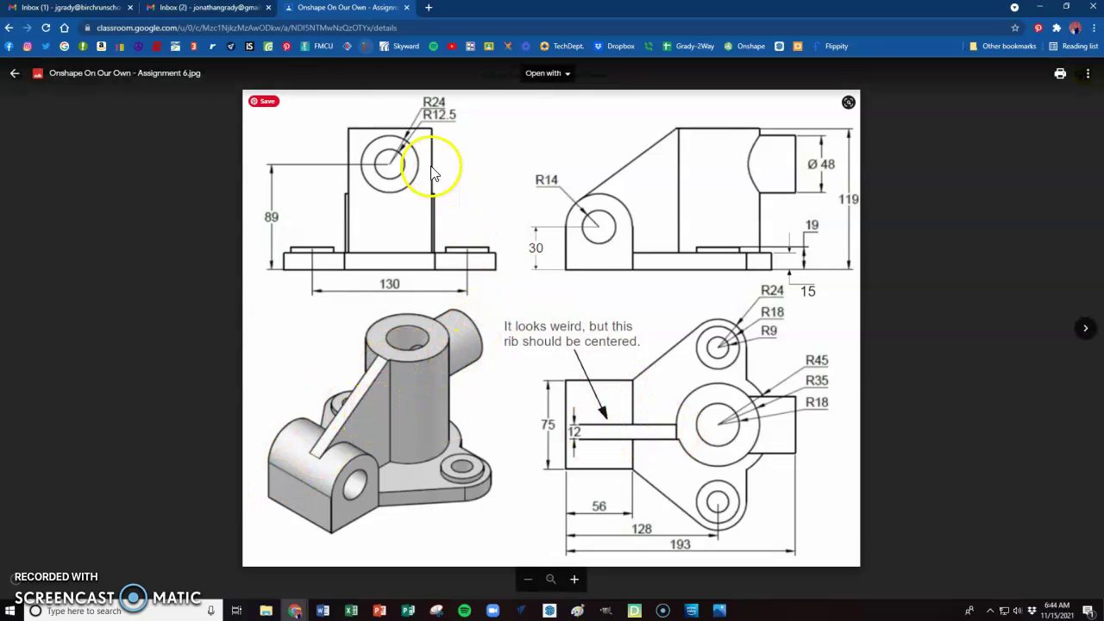
key("alt+Tab")
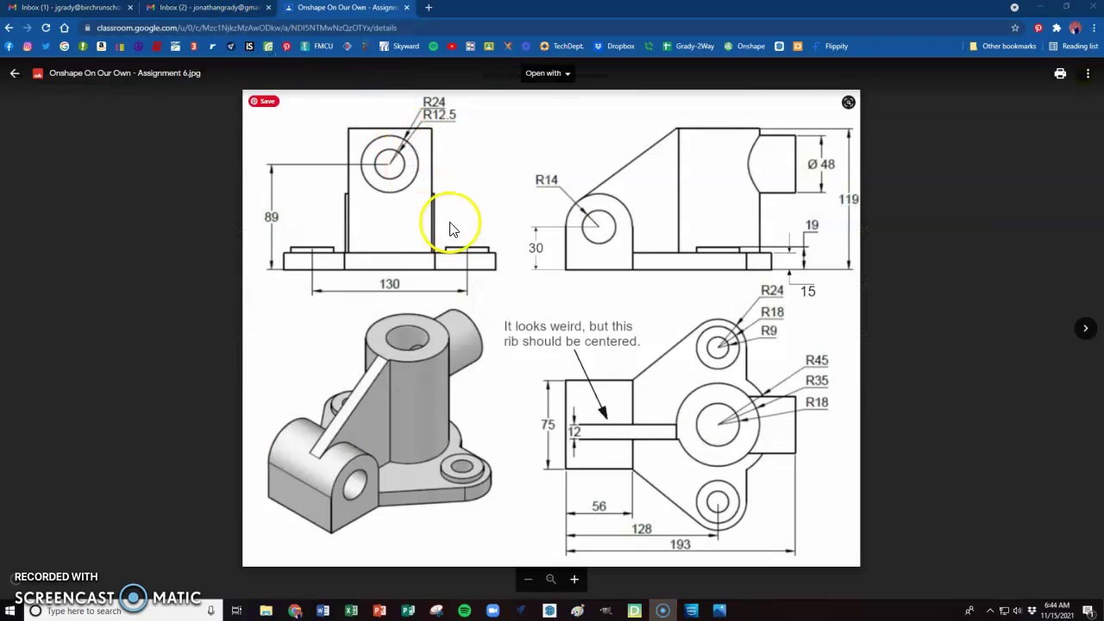
key("alt+Tab")
key("alt+Tab")
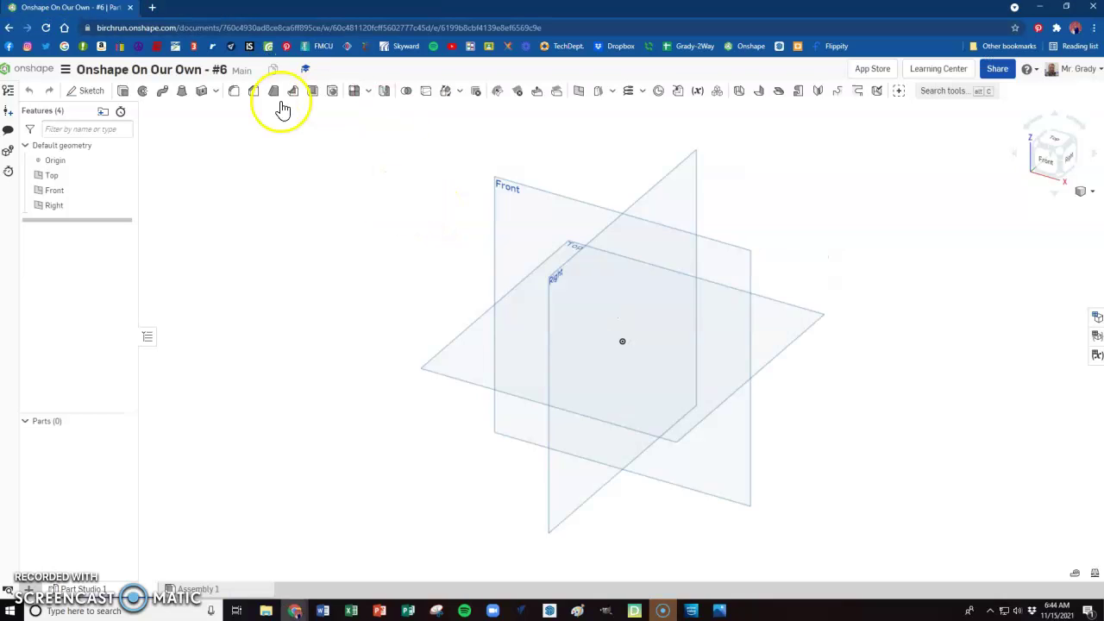
Step: Set the workspace length unit to Millimeter and the mass unit to Kilogram
left_click(66, 70)
left_click(100, 163)
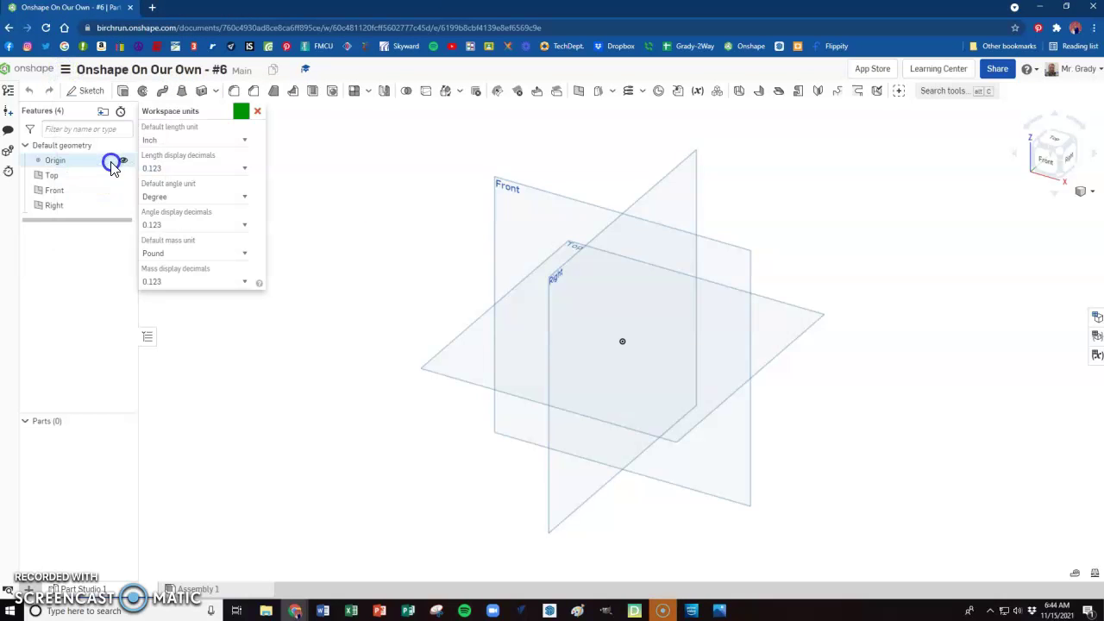
left_click(192, 141)
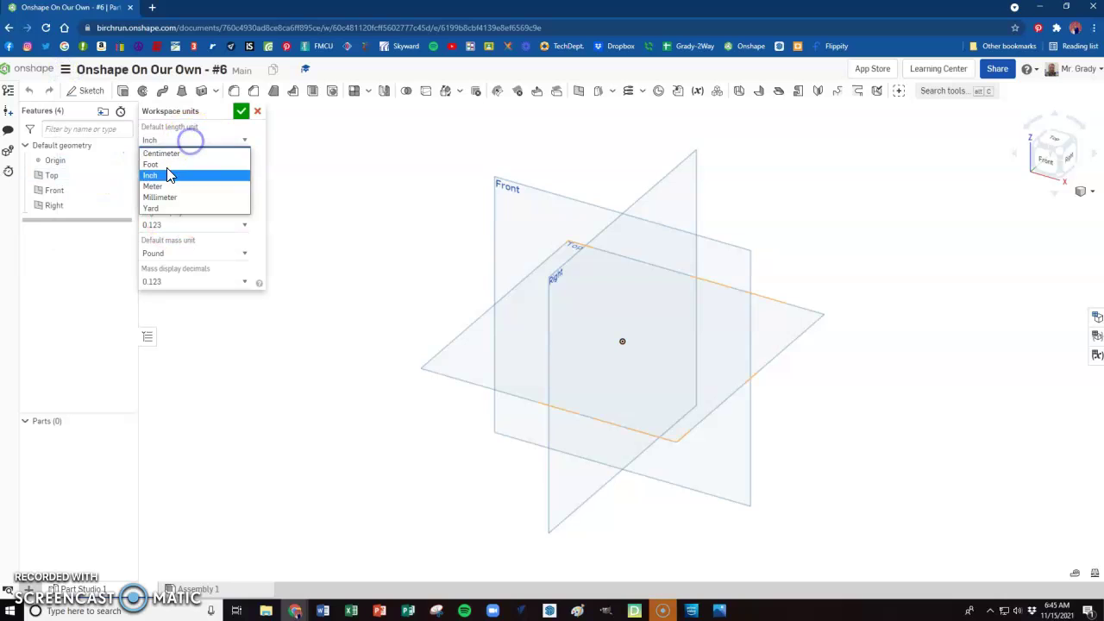
left_click(159, 197)
left_click(168, 256)
left_click(164, 278)
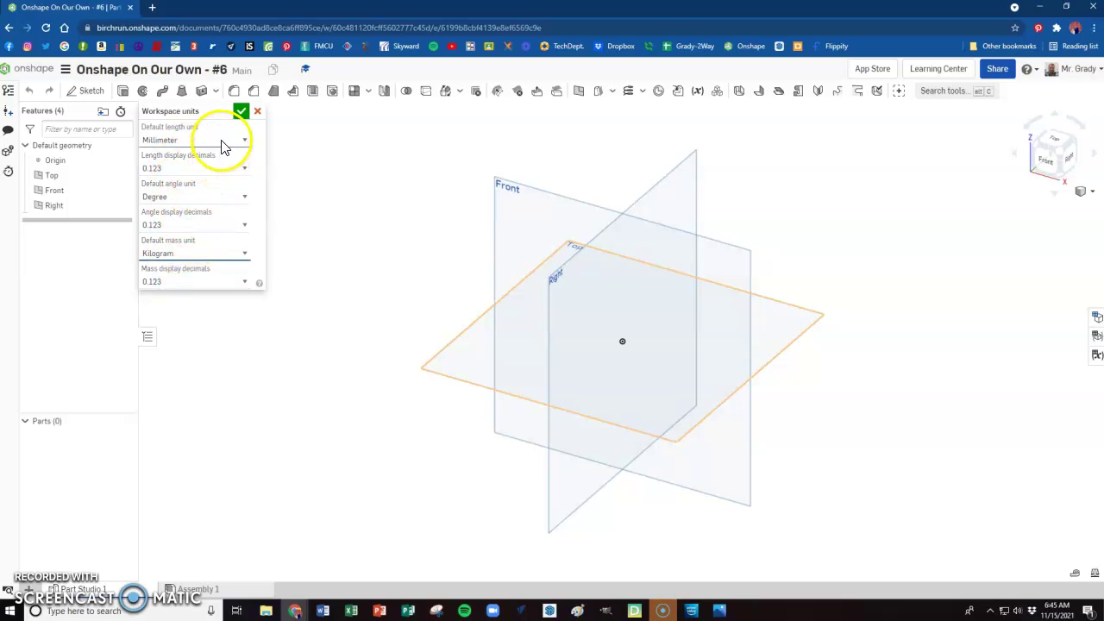
Step: Glance at the Assignment 6 drawing again, then apply the new workspace units
key("alt+Tab")
key("alt+Tab")
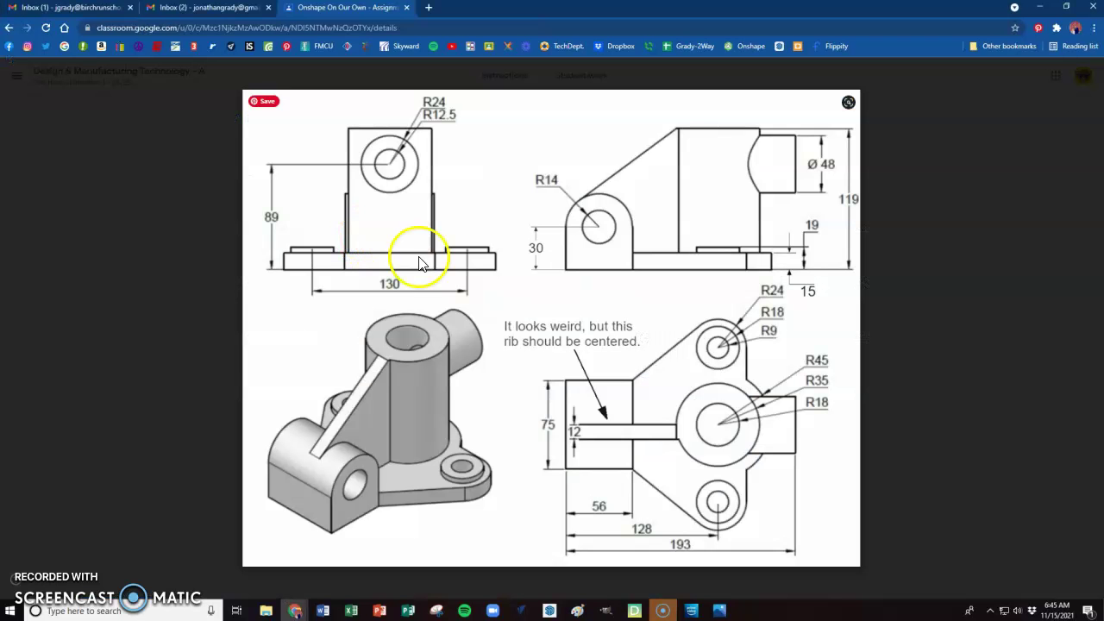
left_click(207, 177)
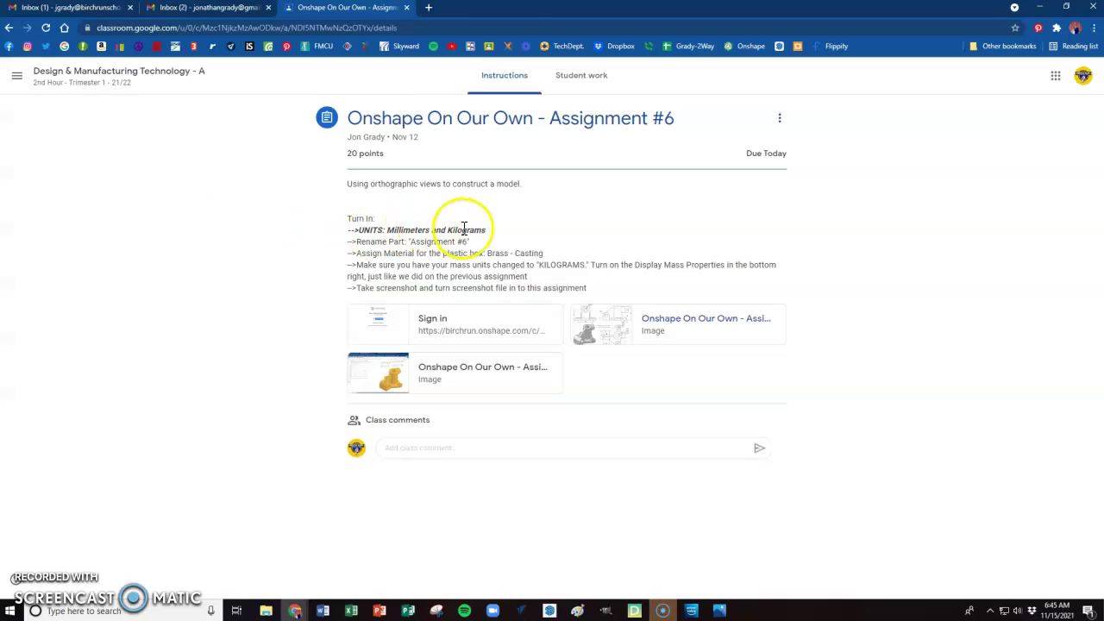
left_click(690, 320)
key("alt+Tab")
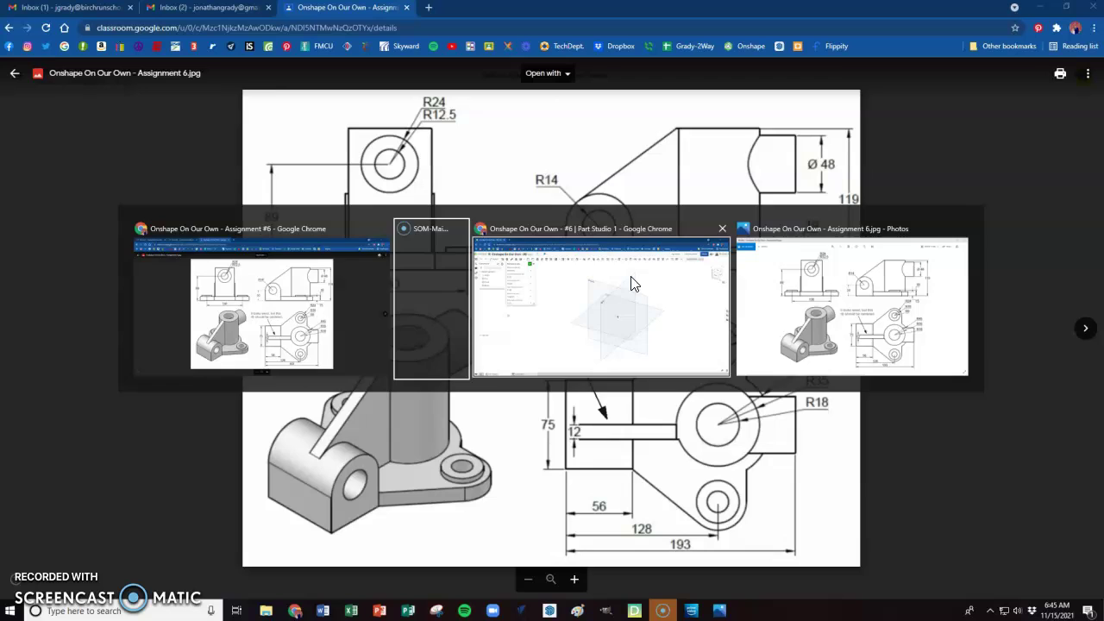
key("alt+Tab")
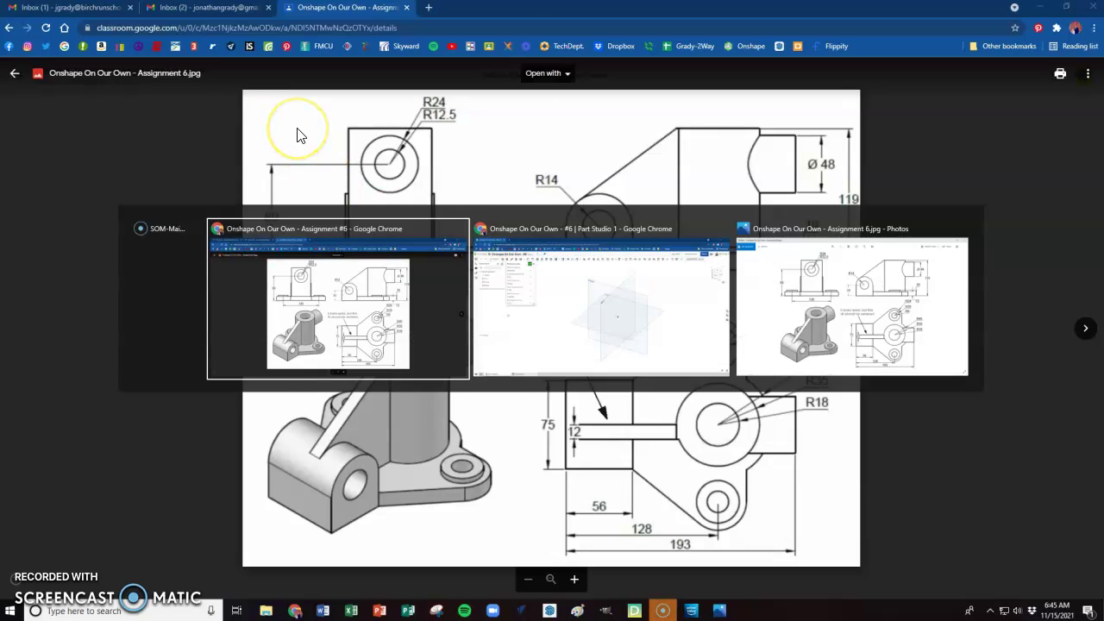
key("alt+Tab")
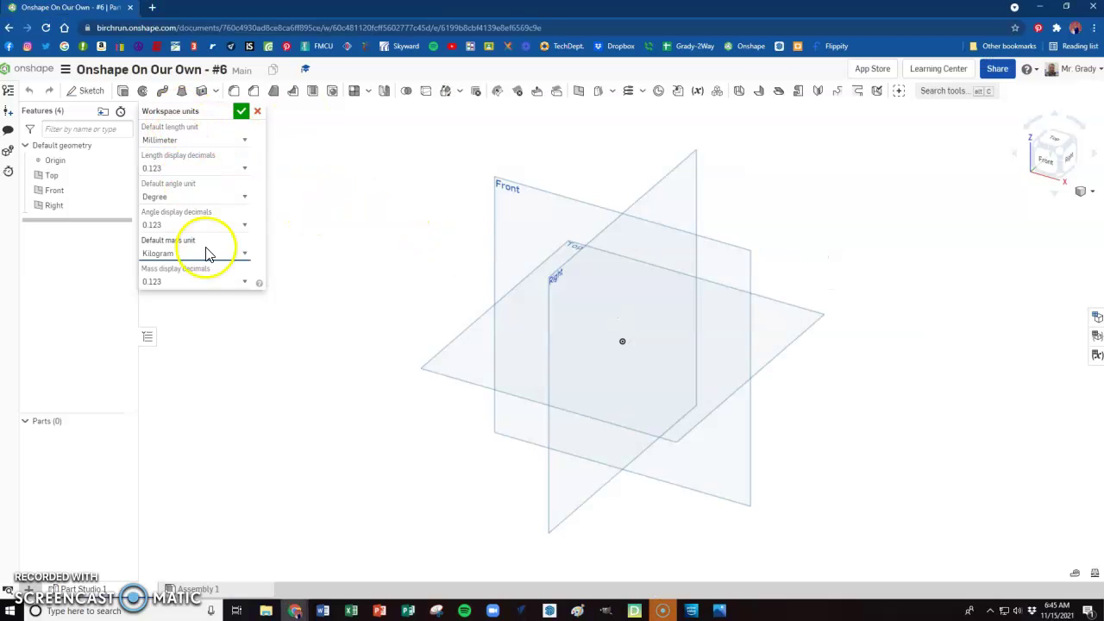
left_click(242, 110)
Step: Start Sketch 1 on the Top plane and view it normal to the sketch plane
left_click(89, 92)
left_click(810, 316)
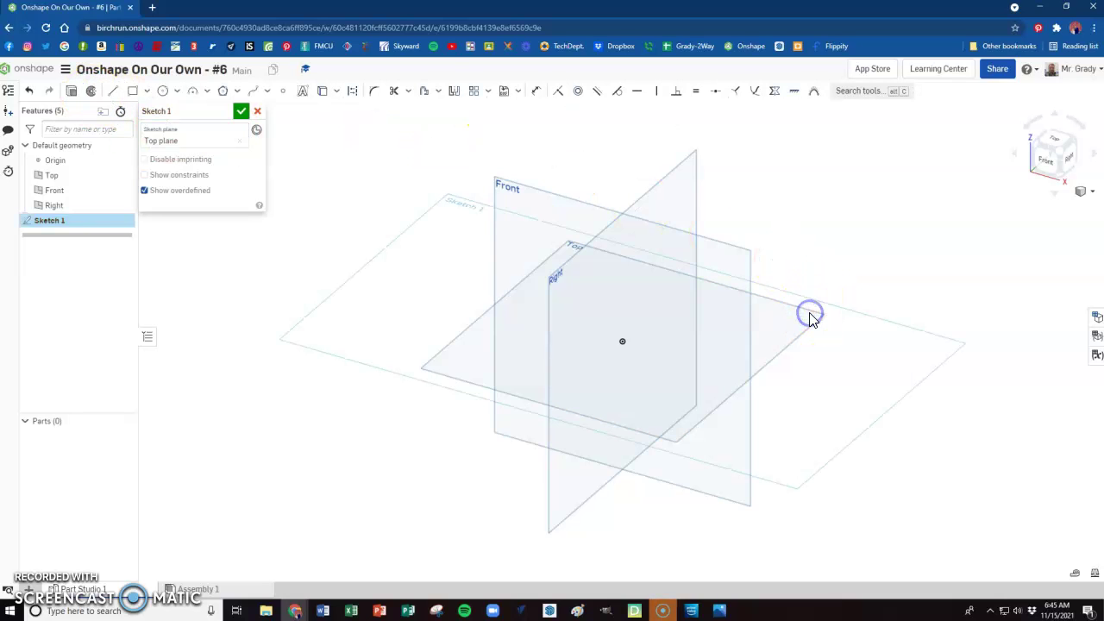
right_click(846, 346)
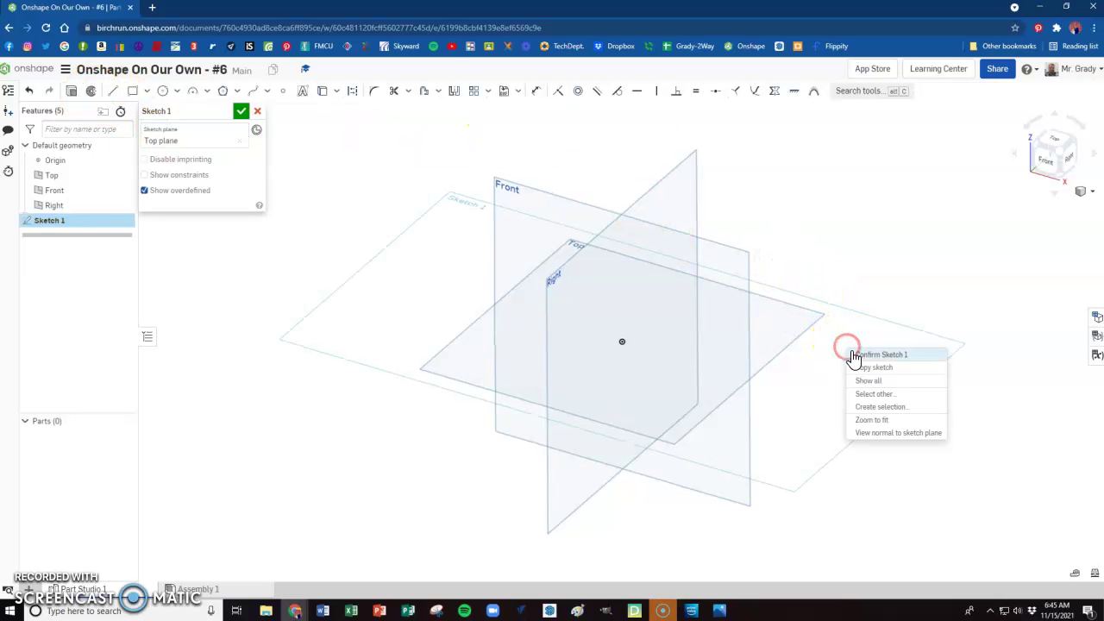
left_click(868, 440)
Step: Check the assignment drawing, then place a circle centred on the origin
key("alt+Tab")
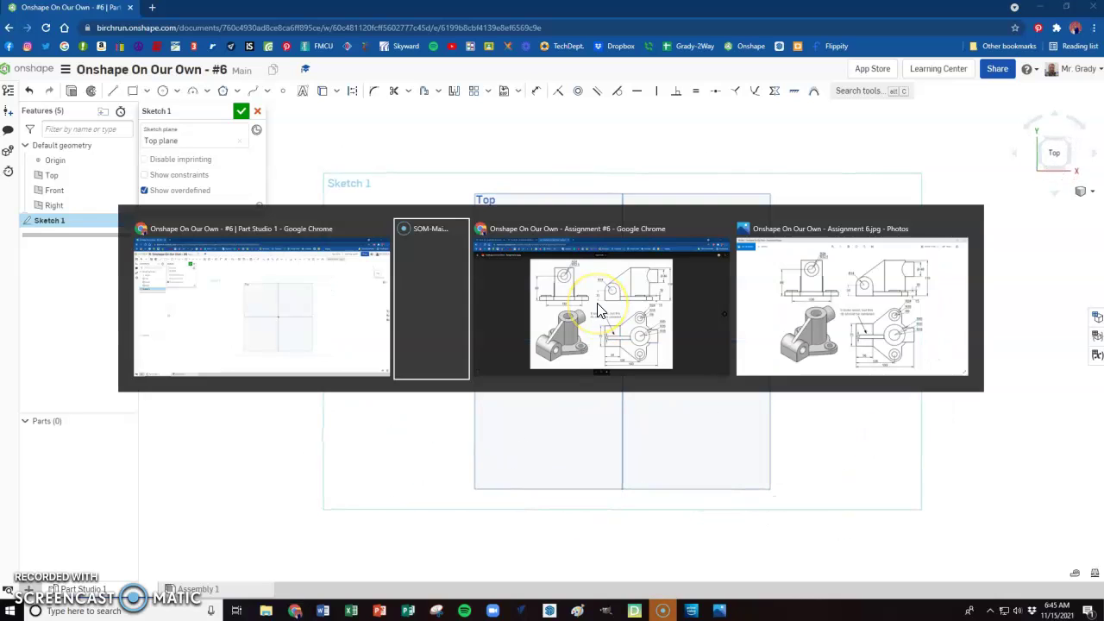
left_click(601, 310)
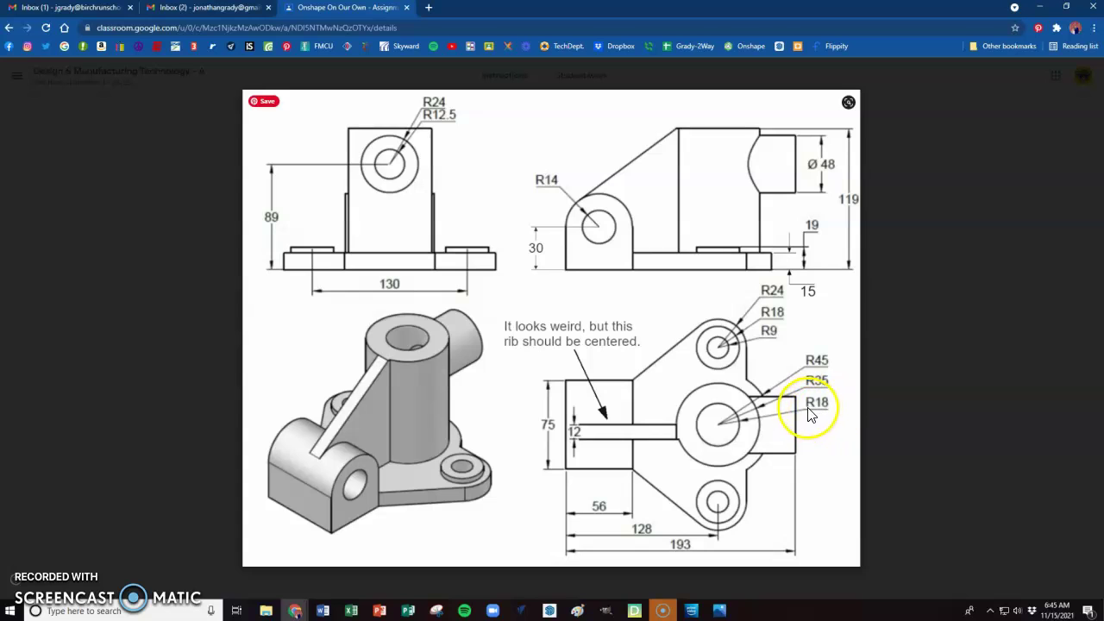
key("alt+Tab")
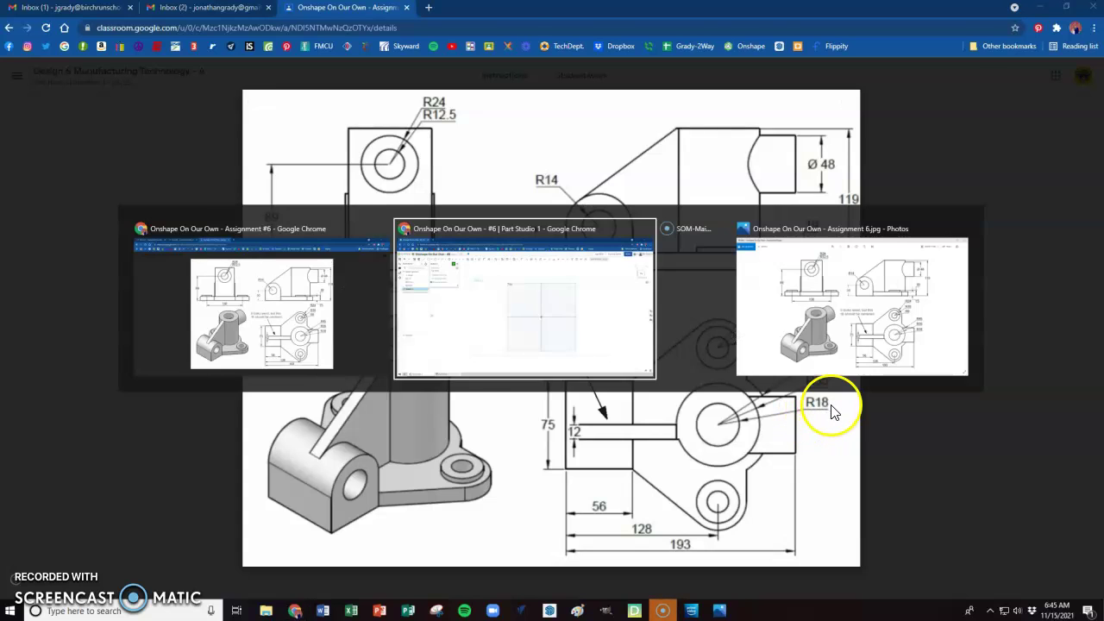
left_click(161, 92)
left_click(621, 341)
Step: Give the origin circle a 36 mm diameter (18*2) and check the drawing for the next size
left_click(646, 308)
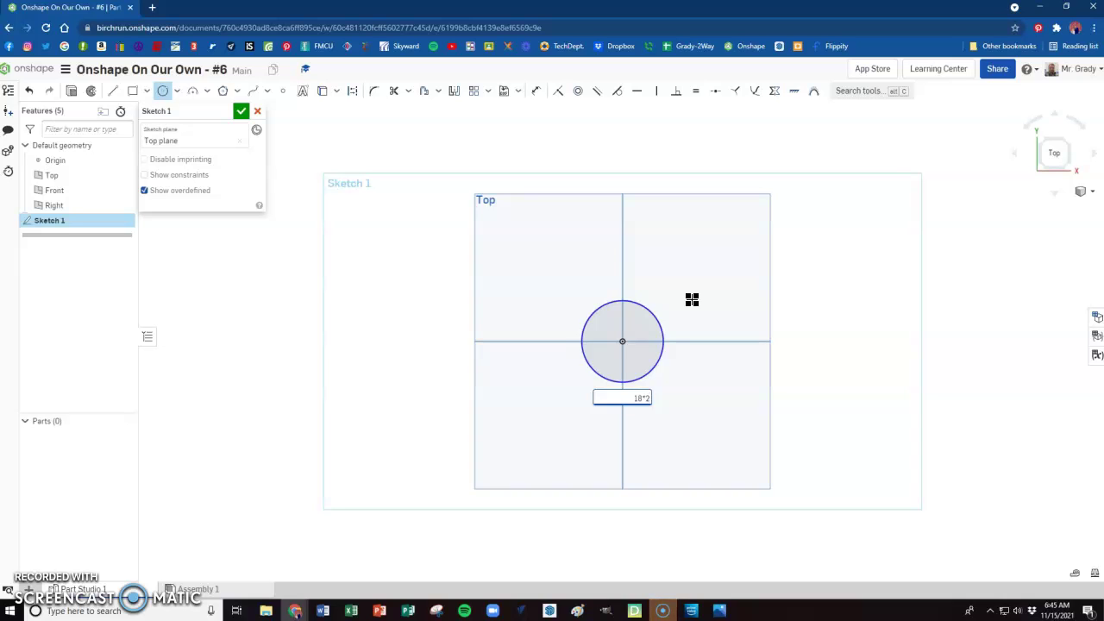
key("Return")
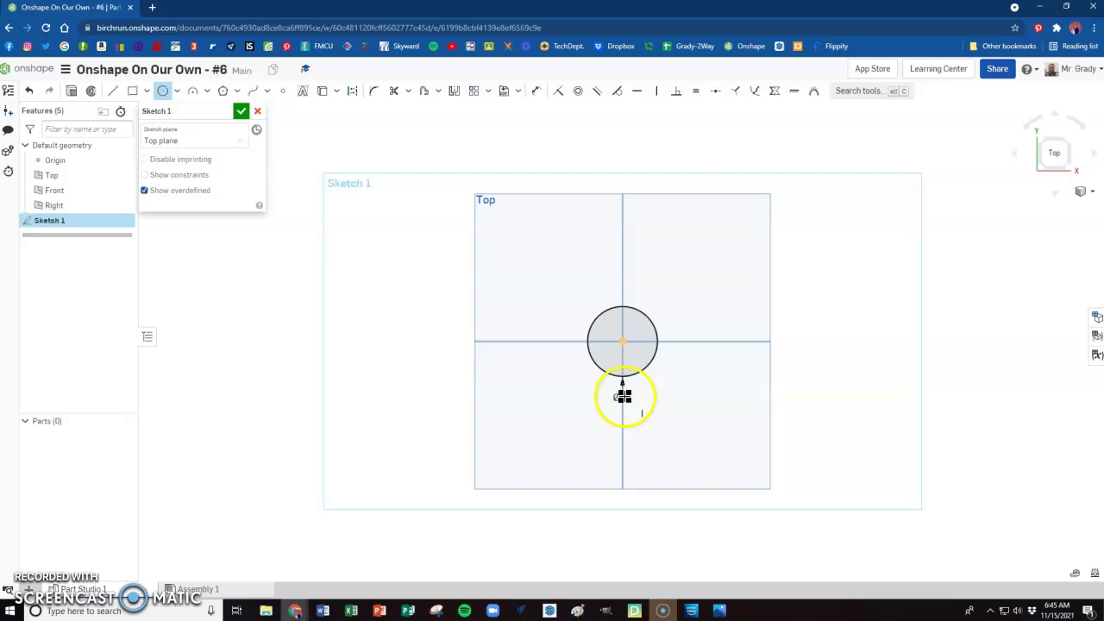
key("Escape")
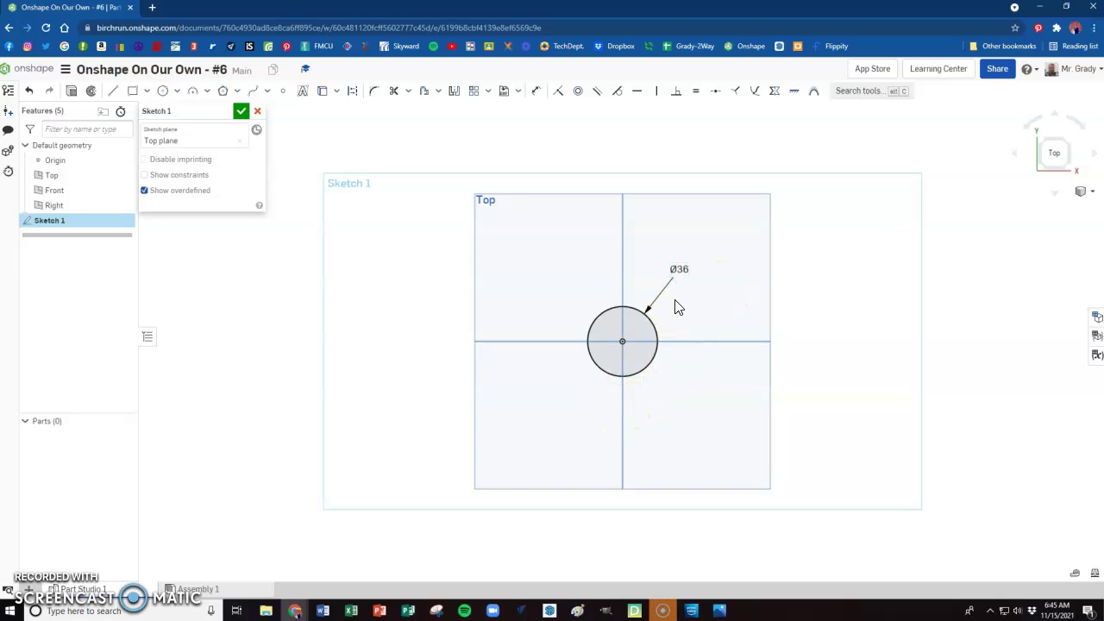
key("alt+Tab")
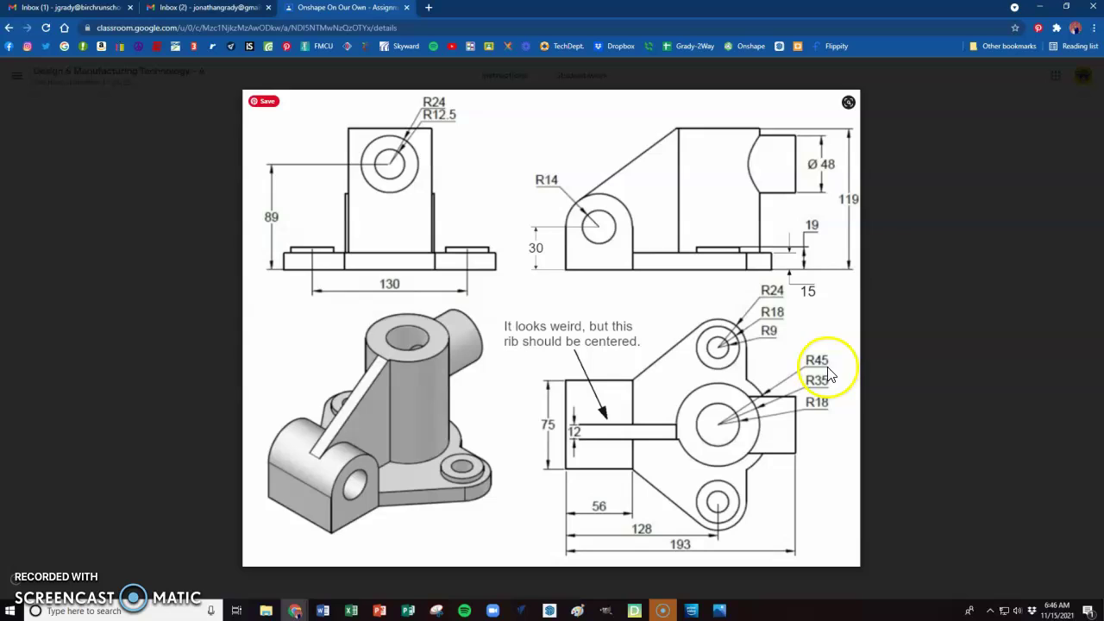
key("alt+Tab")
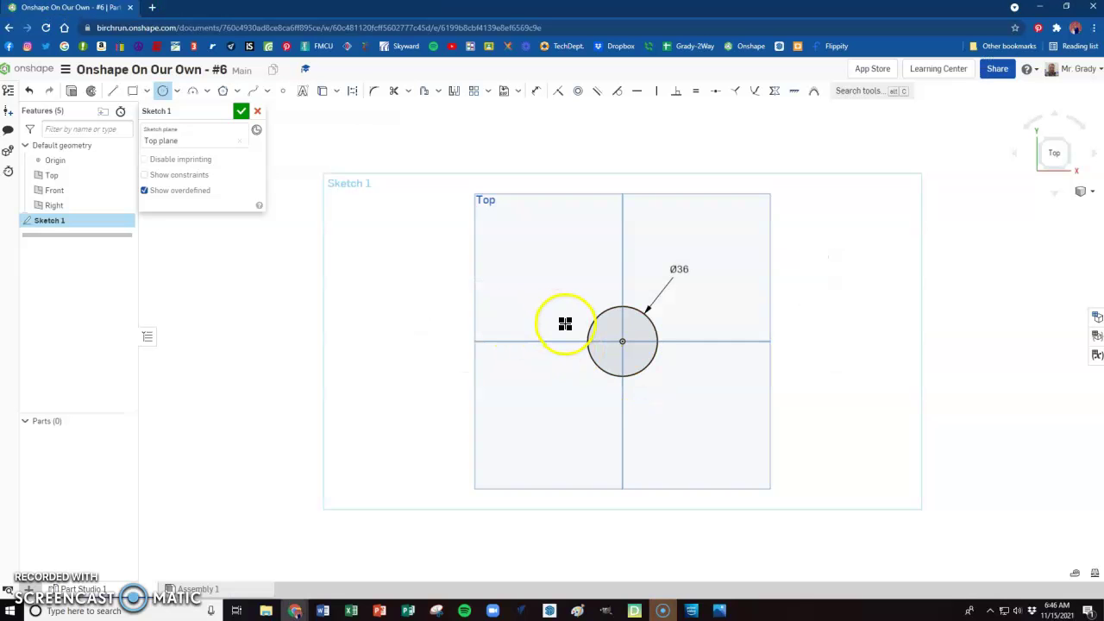
Step: Draw a second circle from the origin and dimension it Ø70
left_click(625, 343)
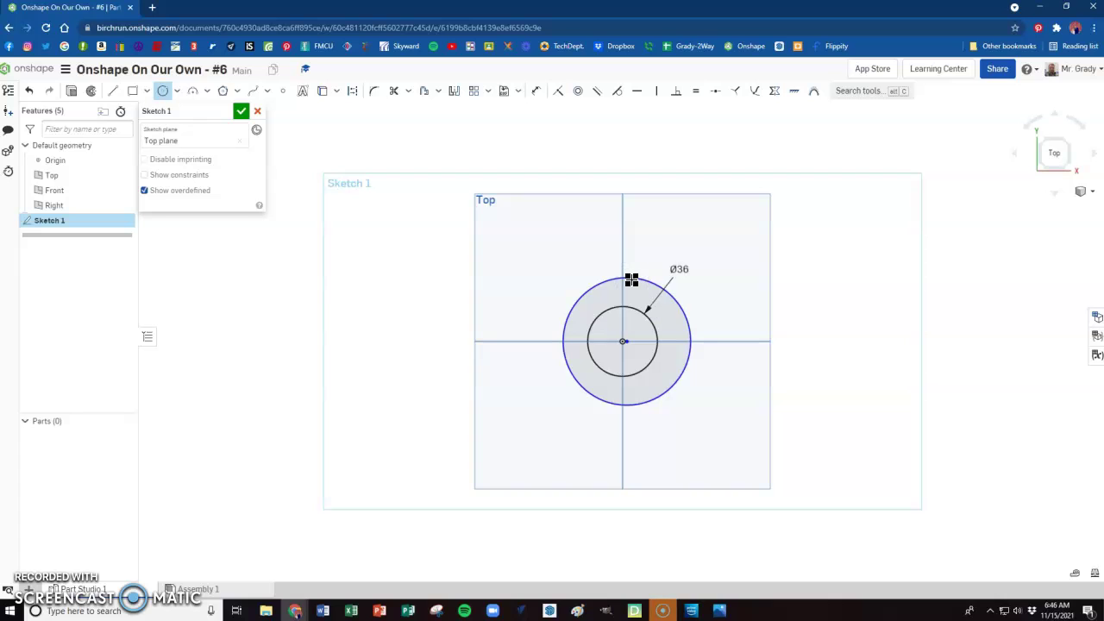
left_click(635, 281)
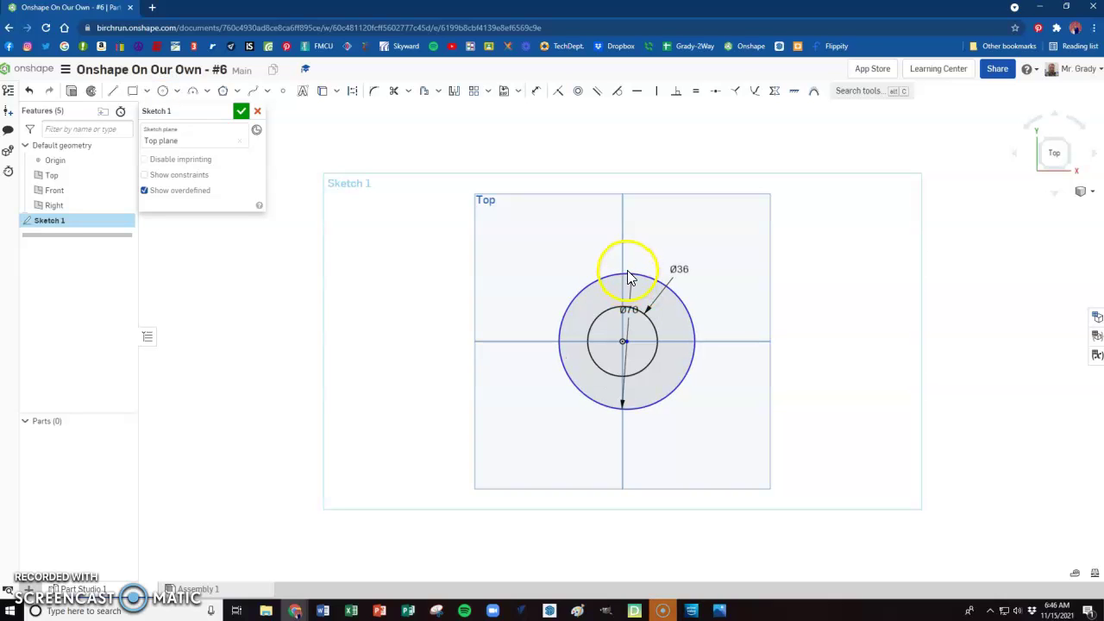
key("d")
left_click(625, 274)
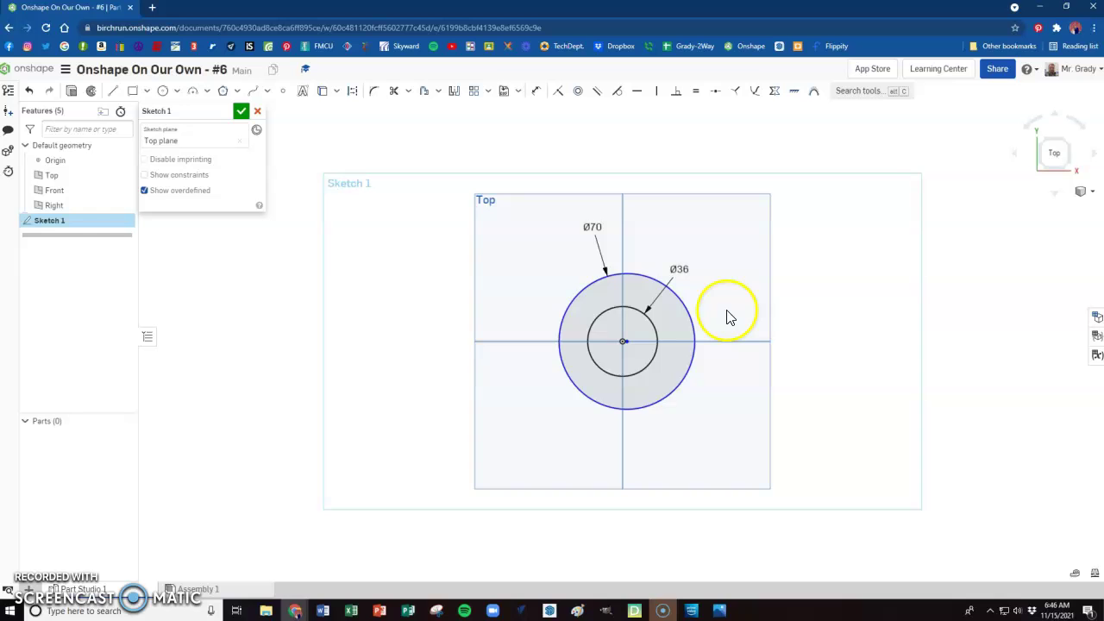
Step: Select both circles and constrain them concentric, zooming to review the sketch
scroll(653, 335, "up", 4)
scroll(613, 349, "up", 4)
scroll(601, 342, "down", 4)
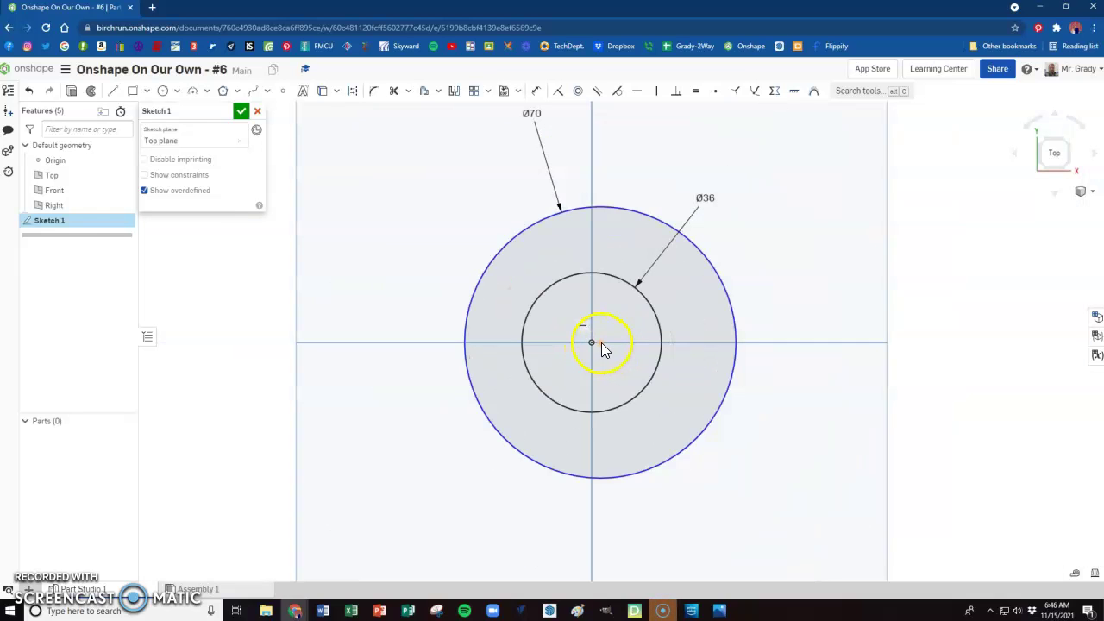
scroll(601, 343, "up", 4)
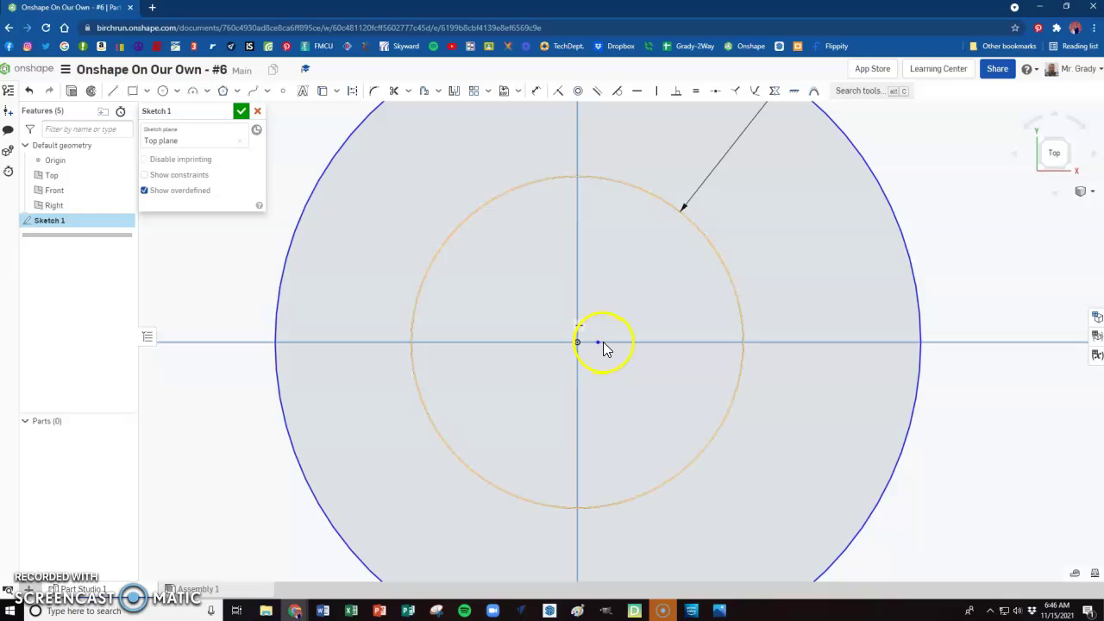
key("u")
left_click(578, 342)
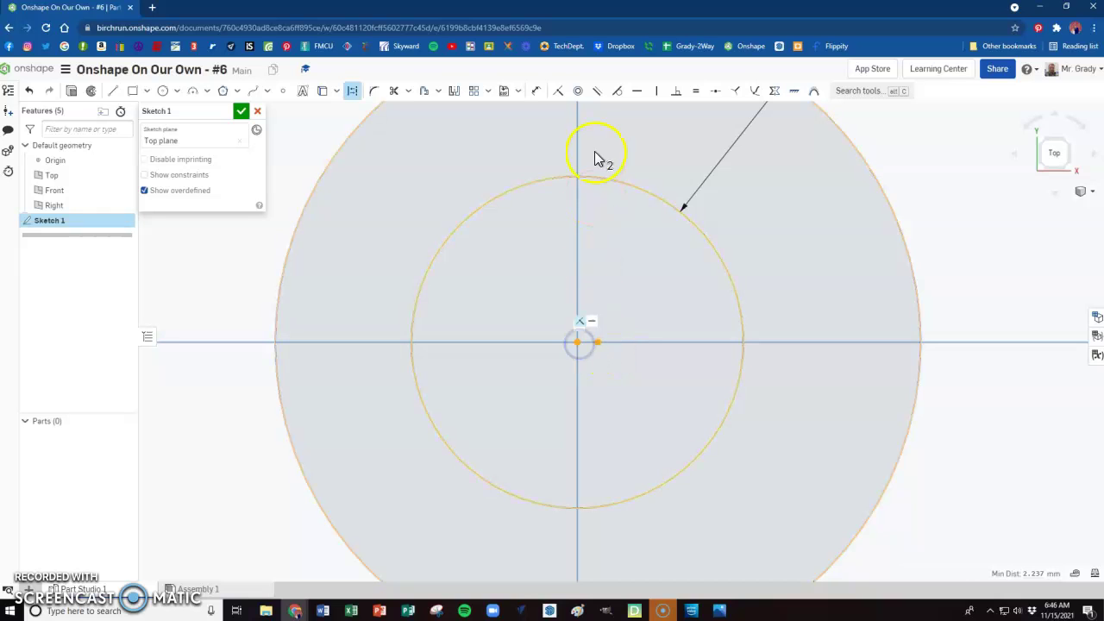
key("Escape")
left_click(560, 95)
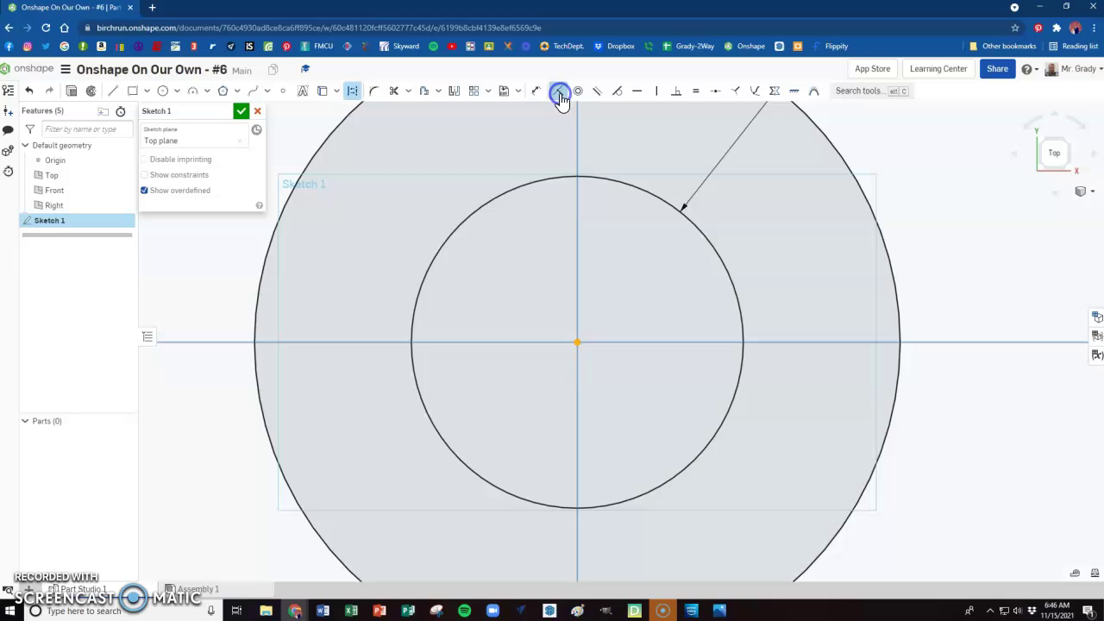
scroll(681, 415, "down", 3)
scroll(630, 387, "up", 1)
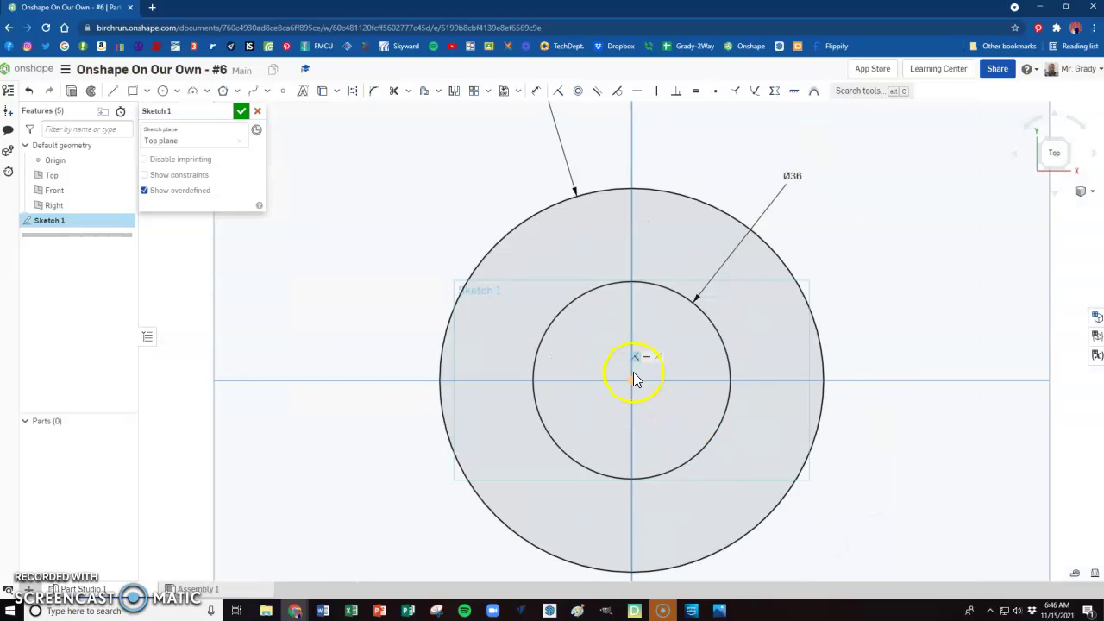
scroll(855, 402, "down", 3)
scroll(871, 450, "up", 1)
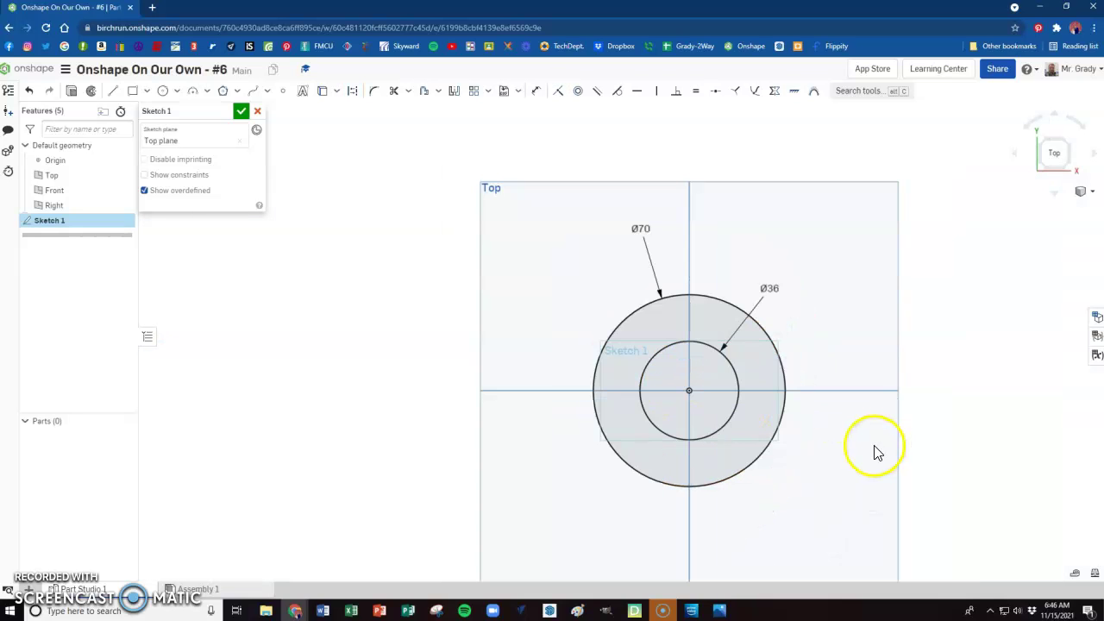
key("alt+Tab")
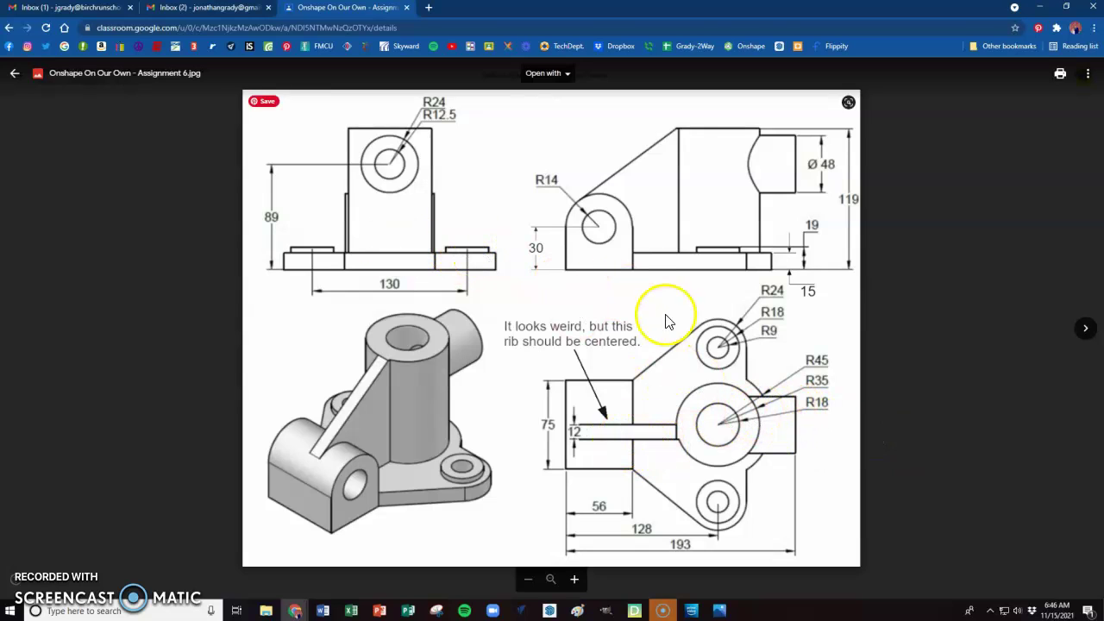
Step: Draw construction lines 65 mm up and down from the boss centre
left_click(716, 435)
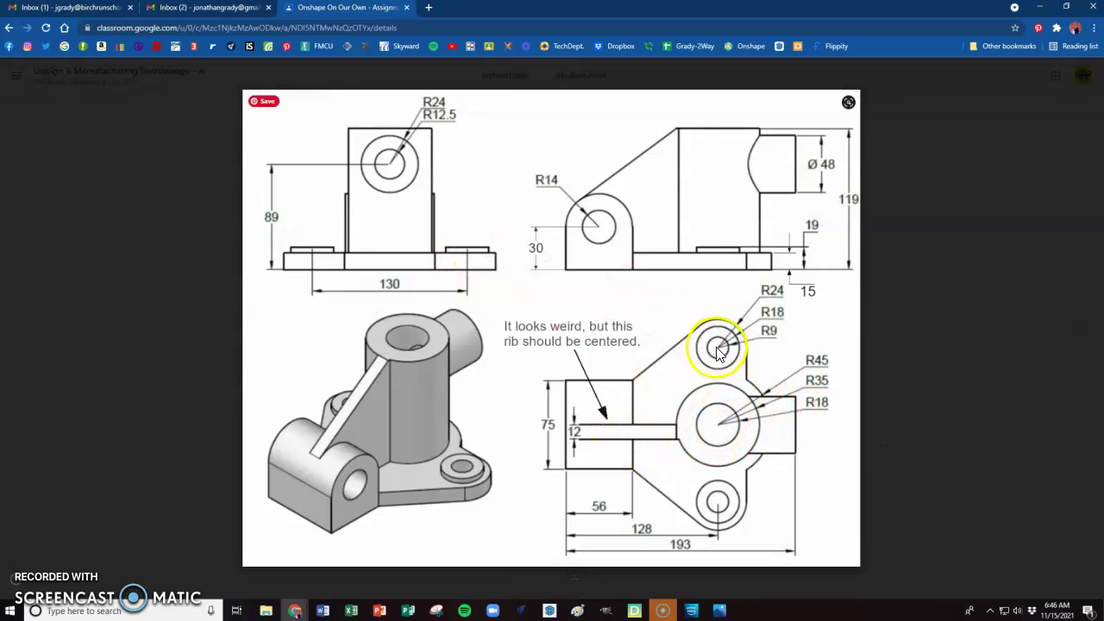
key("alt+Tab")
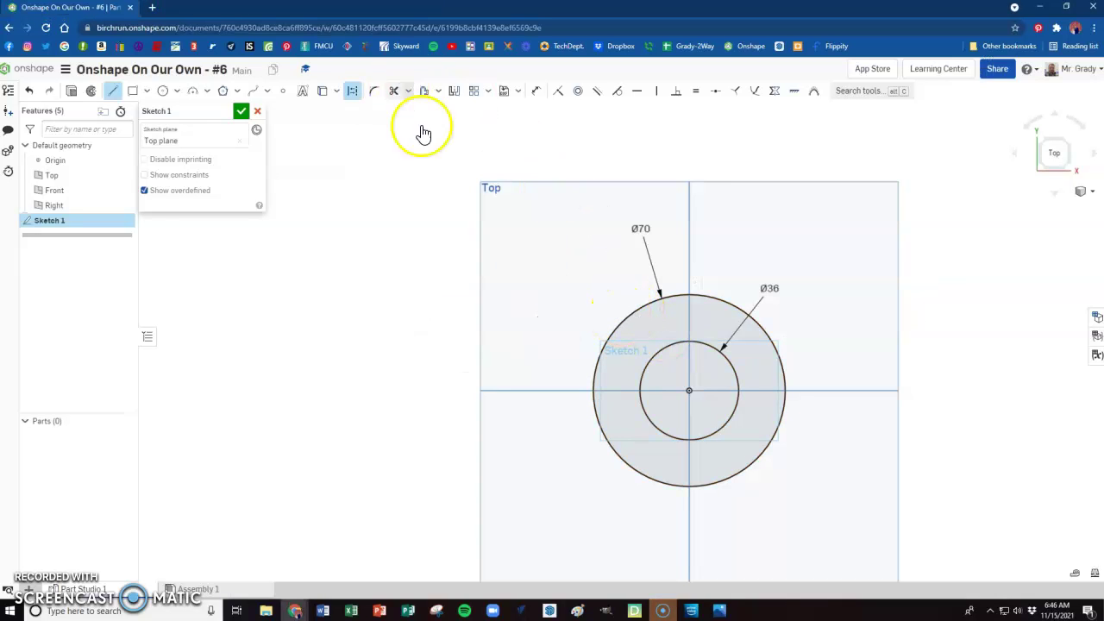
left_click(687, 228)
type("65")
key("Return")
key("Escape")
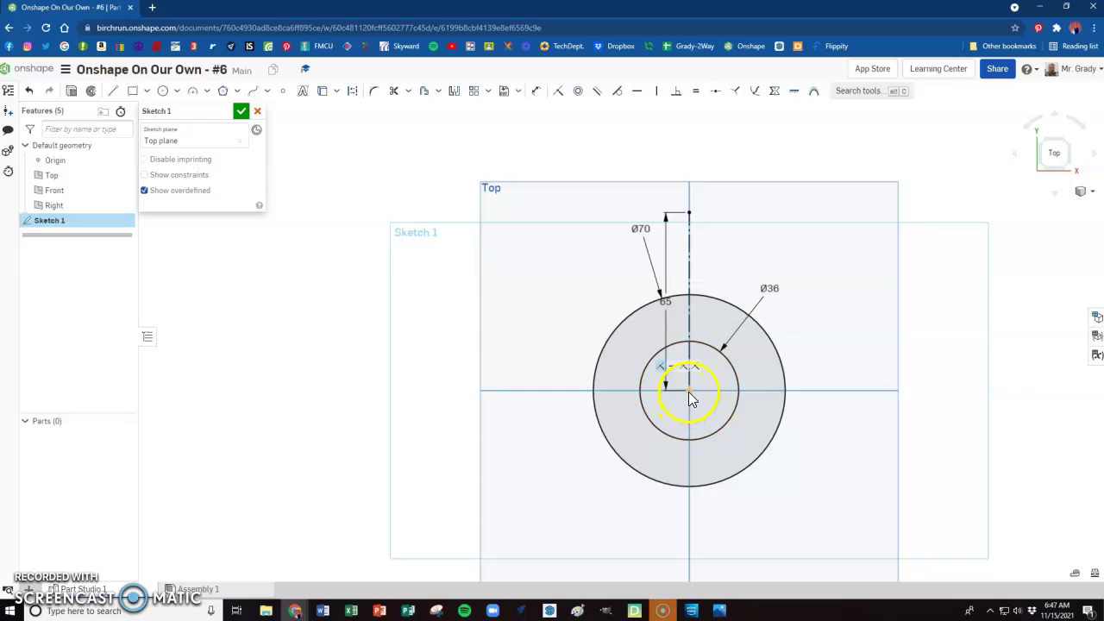
key("l")
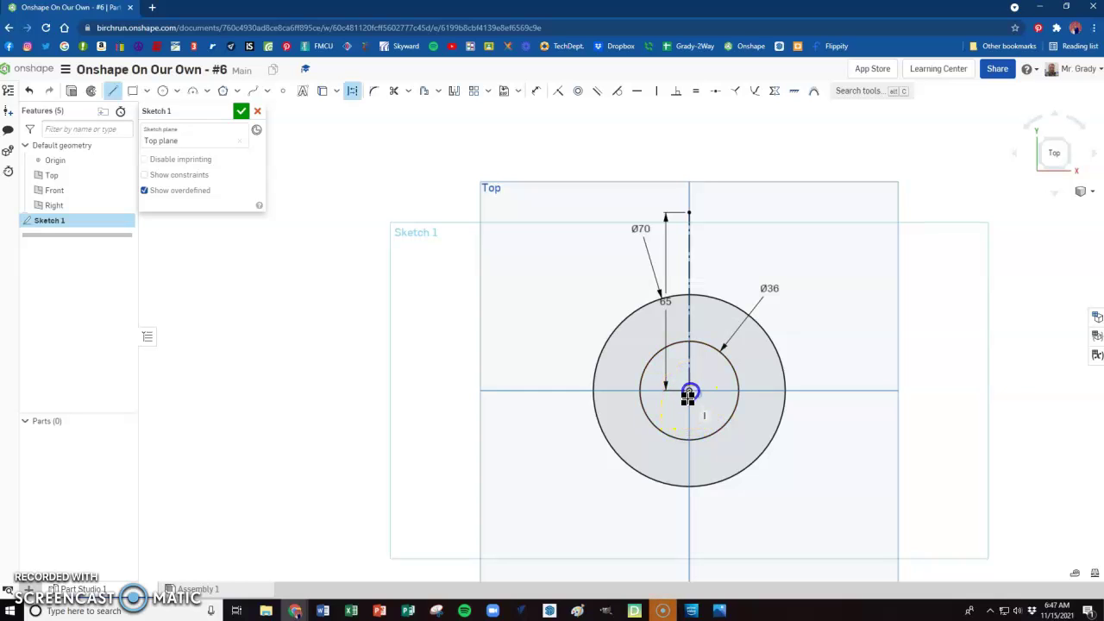
left_click(688, 393)
scroll(683, 451, "down", 5)
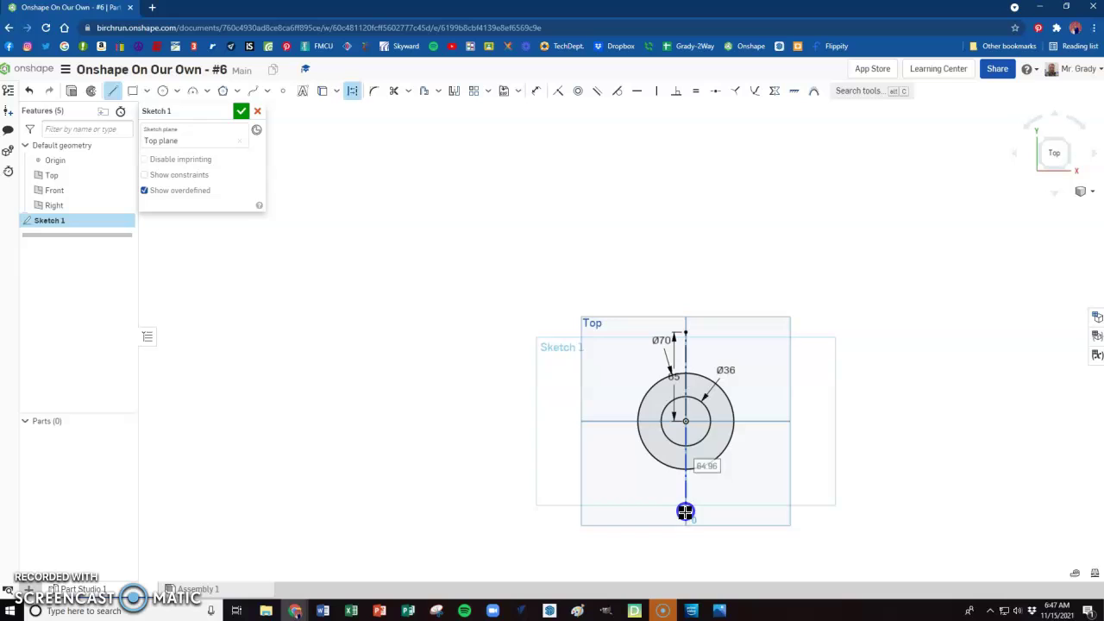
left_click(685, 512)
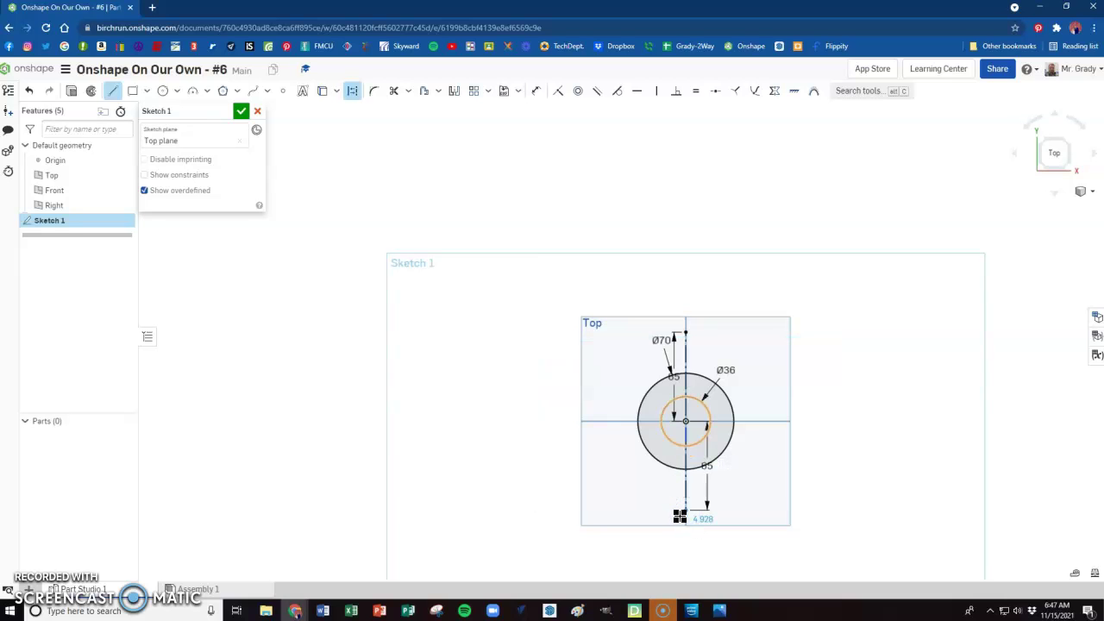
Step: Add a 130 mm vertical dimension between the centreline's two ends
key("d")
left_click(685, 509)
left_click(689, 335)
left_click(904, 417)
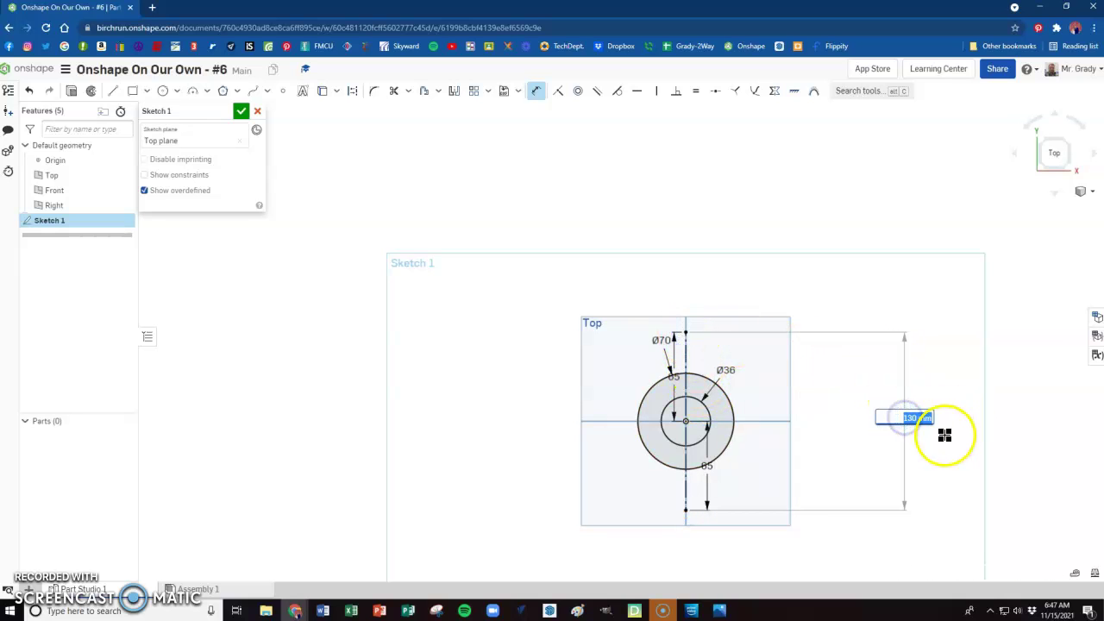
scroll(920, 465, "up", 1)
scroll(635, 370, "up", 3)
scroll(634, 353, "down", 4)
scroll(648, 399, "up", 3)
scroll(647, 398, "up", 1)
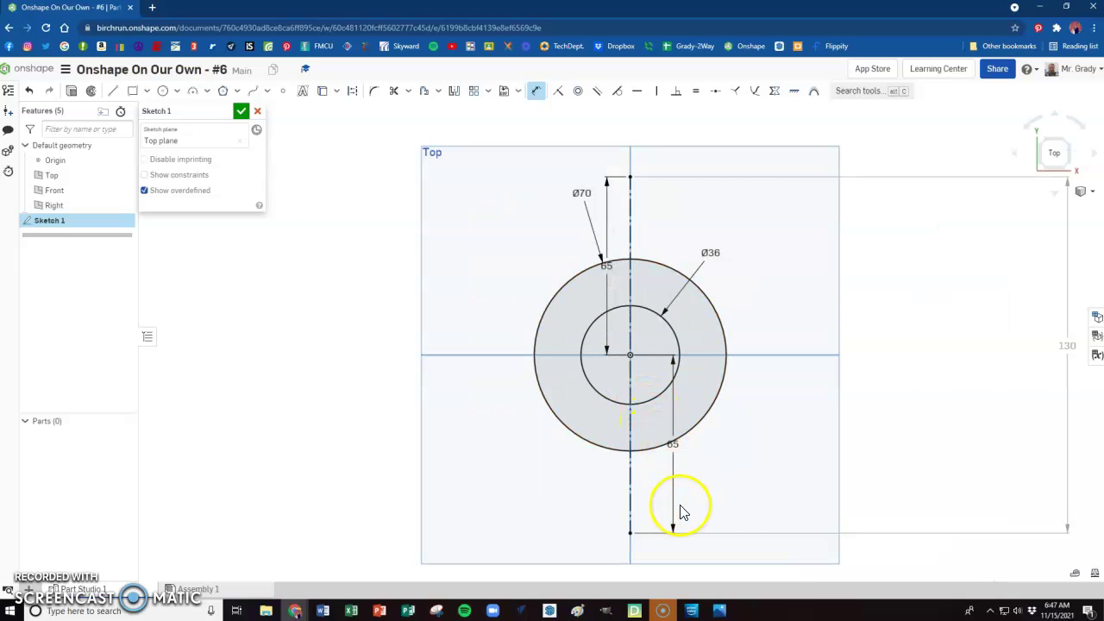
key("alt+Tab")
key("Tab")
key("Tab")
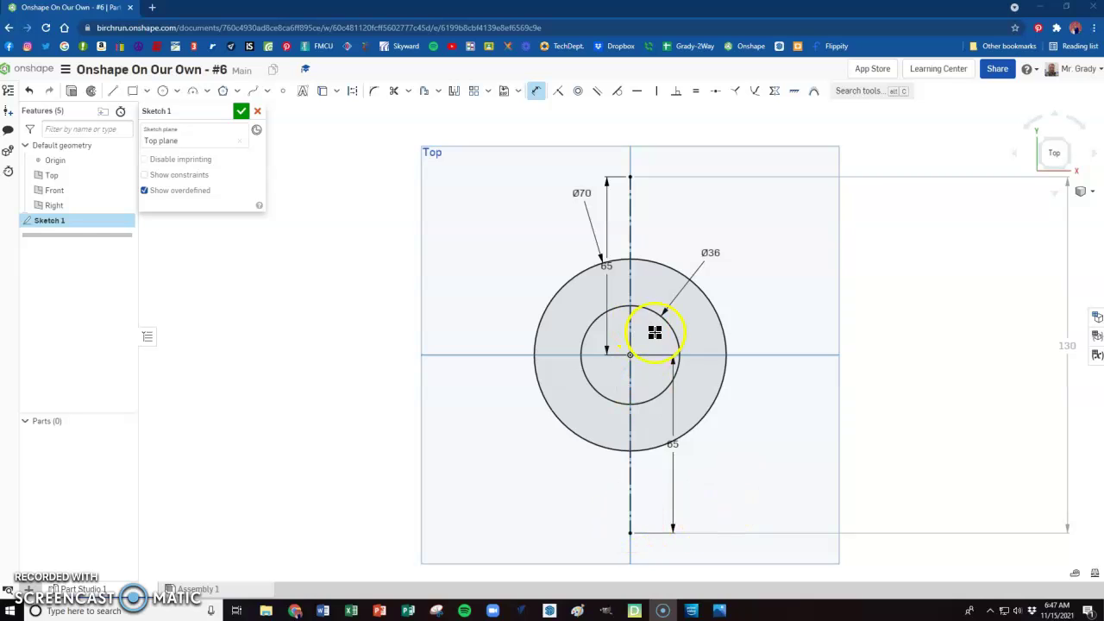
key("alt+Tab")
key("Tab")
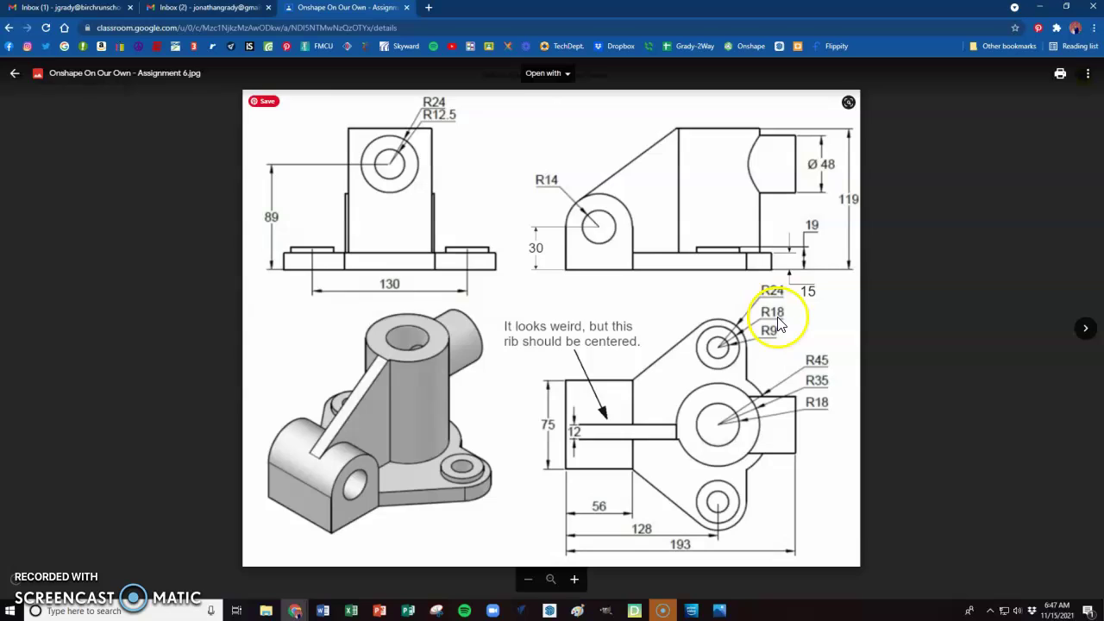
Step: Draw the Ø18 hole circle centred on the top end of the centreline
key("alt+Tab")
key("Tab")
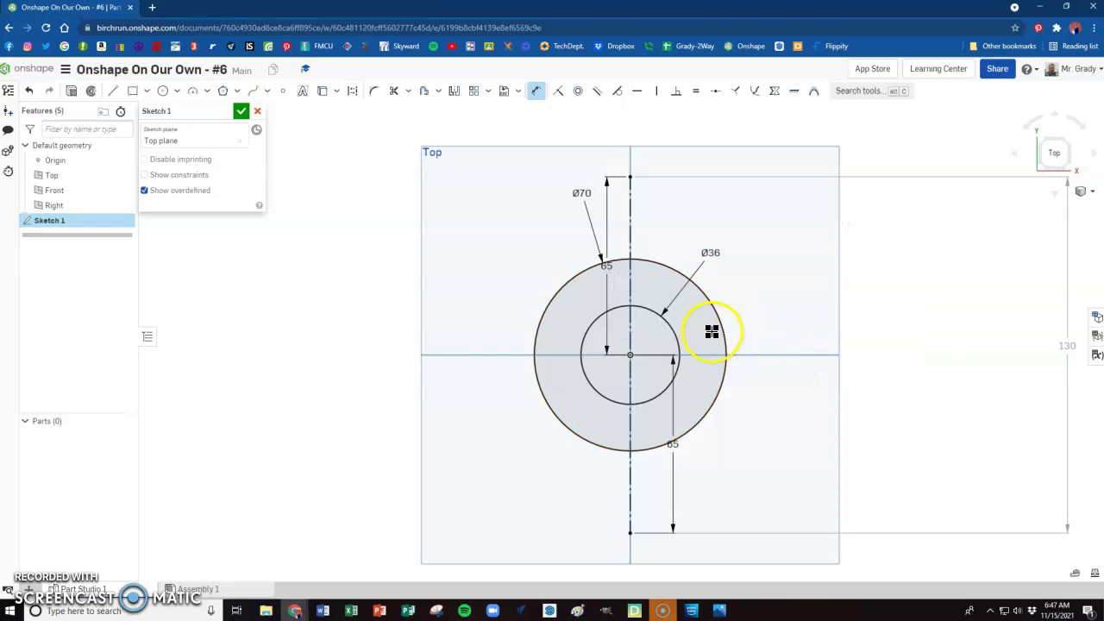
key("c")
left_click(630, 176)
left_click(644, 159)
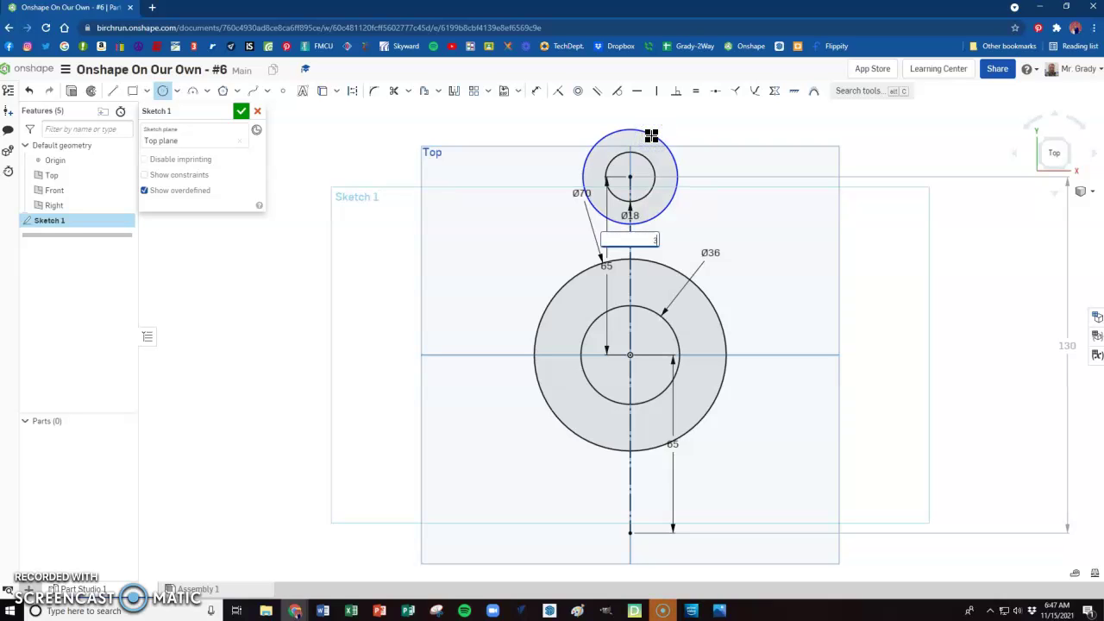
Step: Check the lug sizes on the drawing and add the concentric Ø48 circle around the hole
key("alt+Tab")
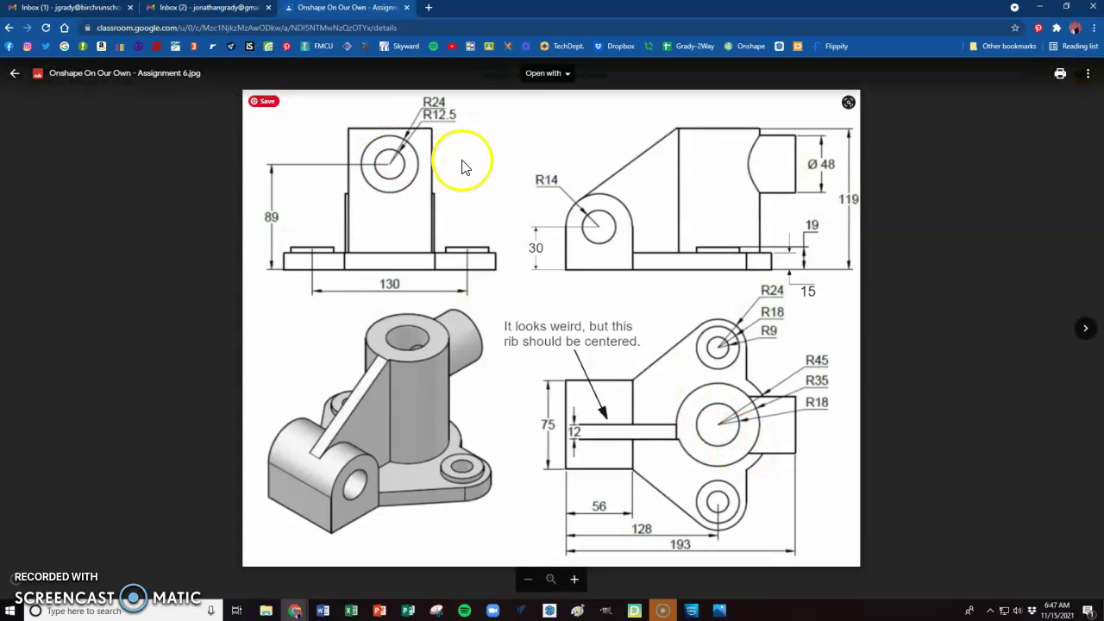
key("alt+Tab")
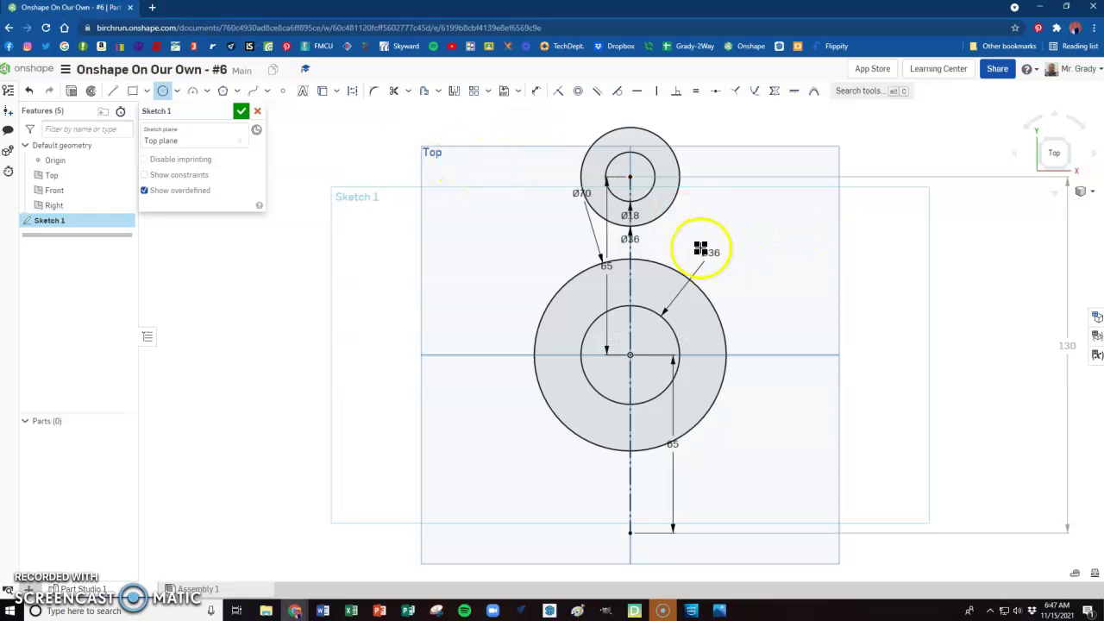
key("alt+Tab")
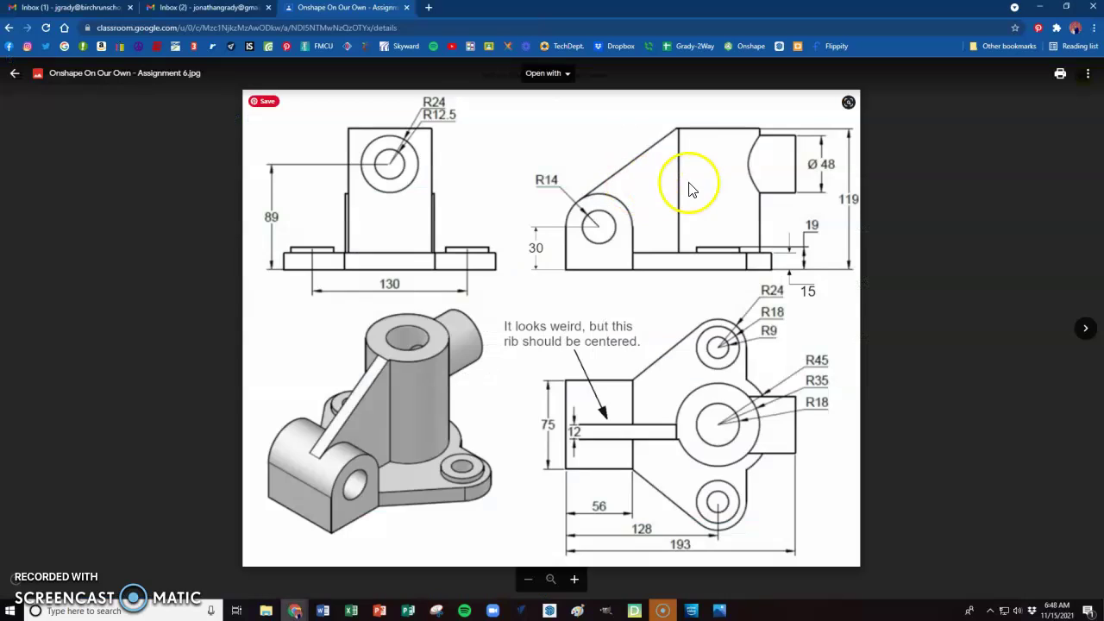
key("alt+Tab")
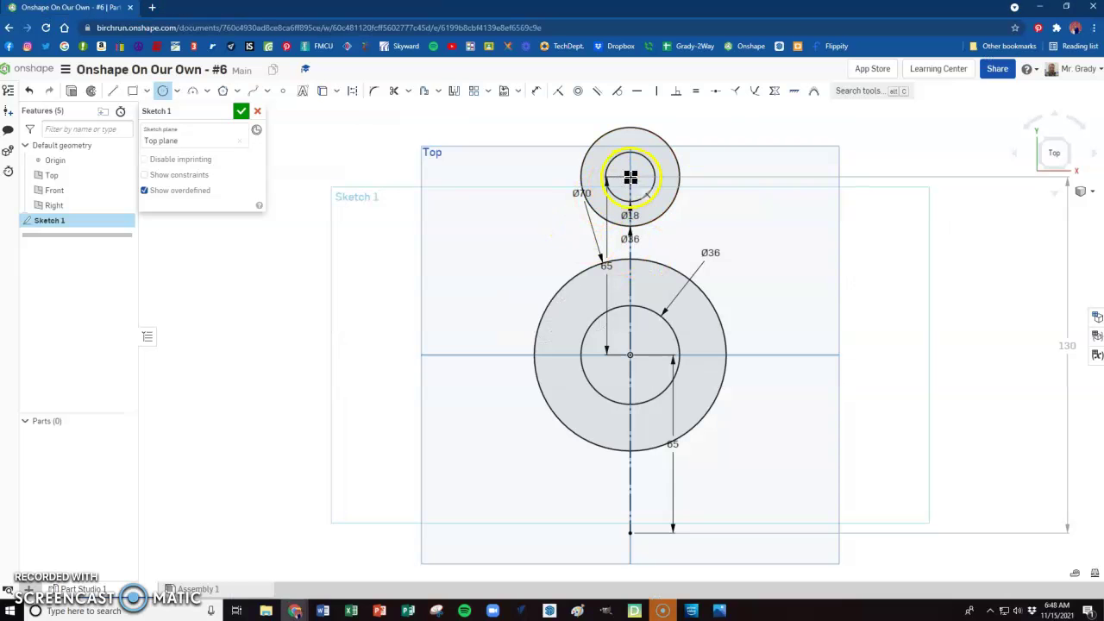
left_click(572, 131)
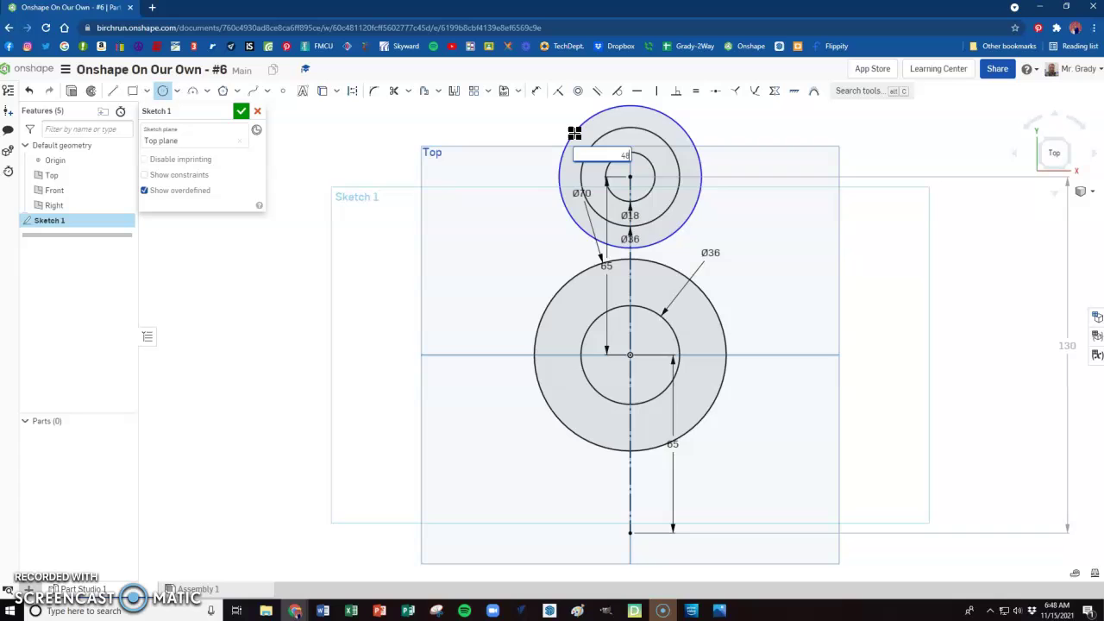
left_click(557, 174)
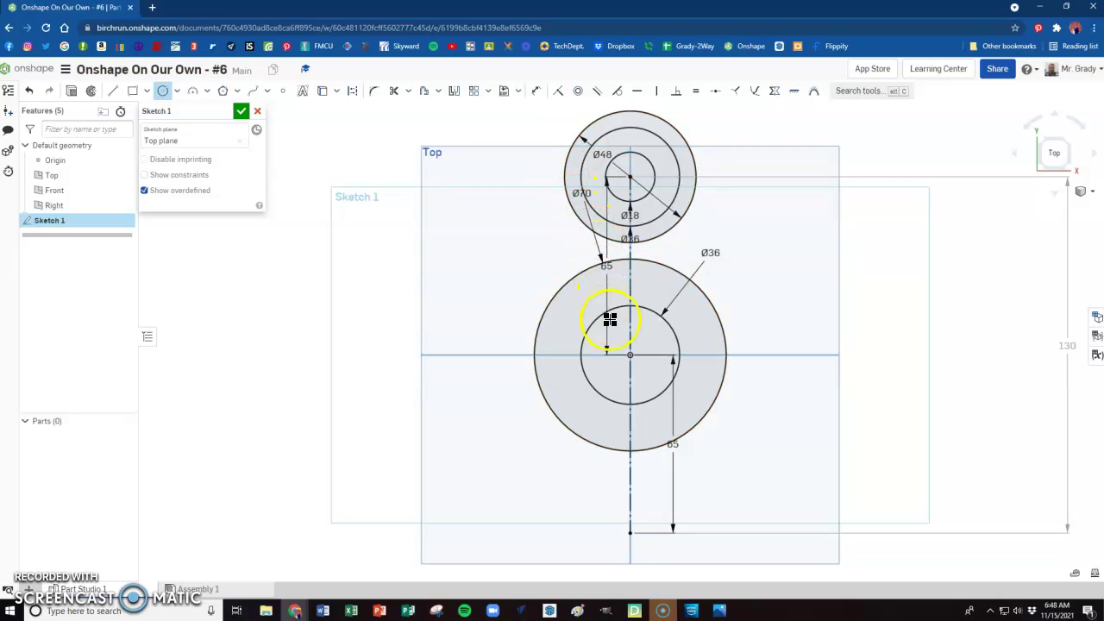
left_click(631, 357)
left_click(653, 320)
Step: Draw a 128 mm horizontal construction line running left from the boss centre
left_click(455, 93)
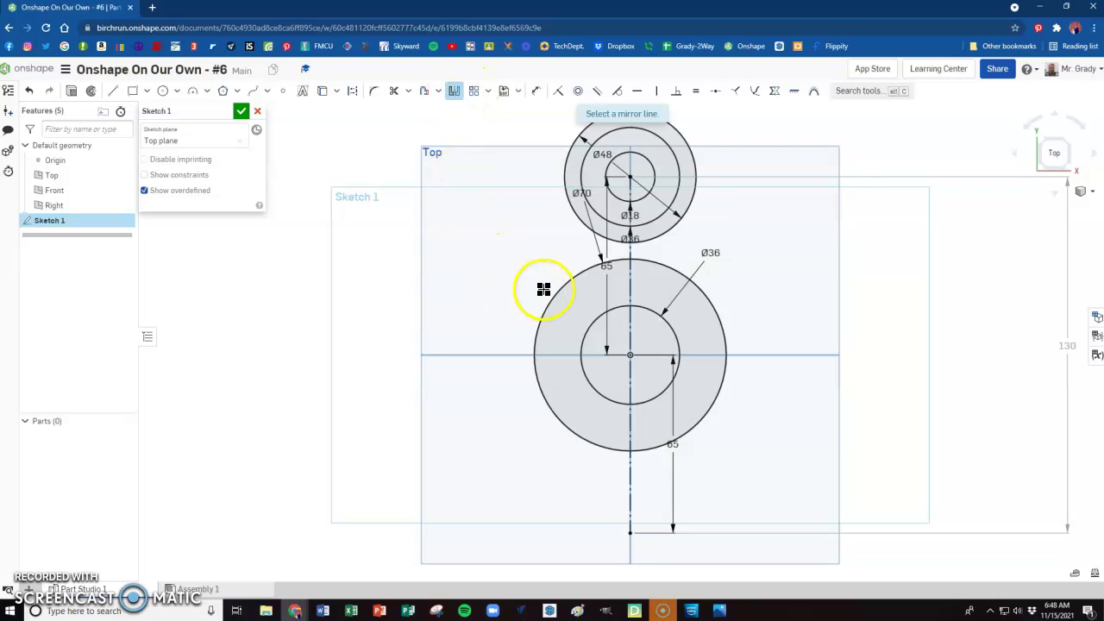
key("Escape")
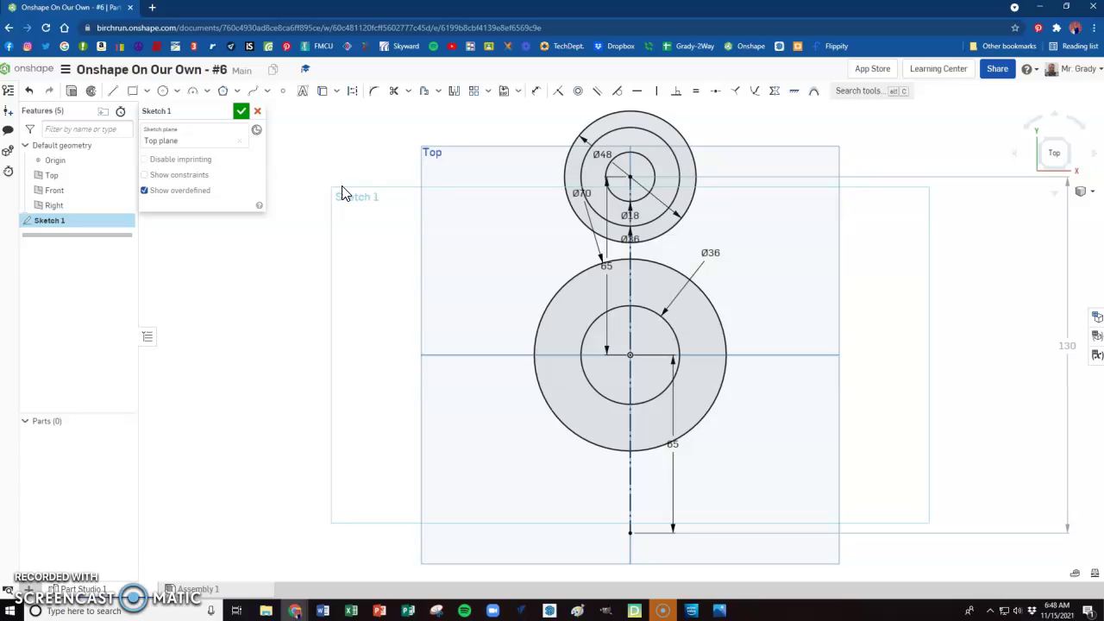
key("alt+Tab")
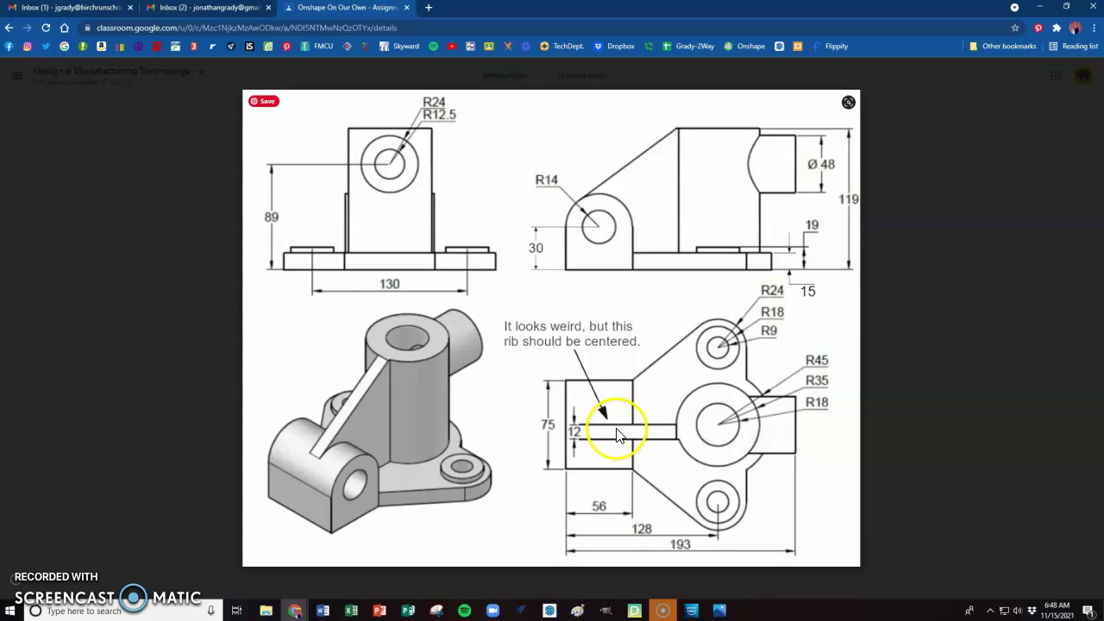
key("alt+Tab")
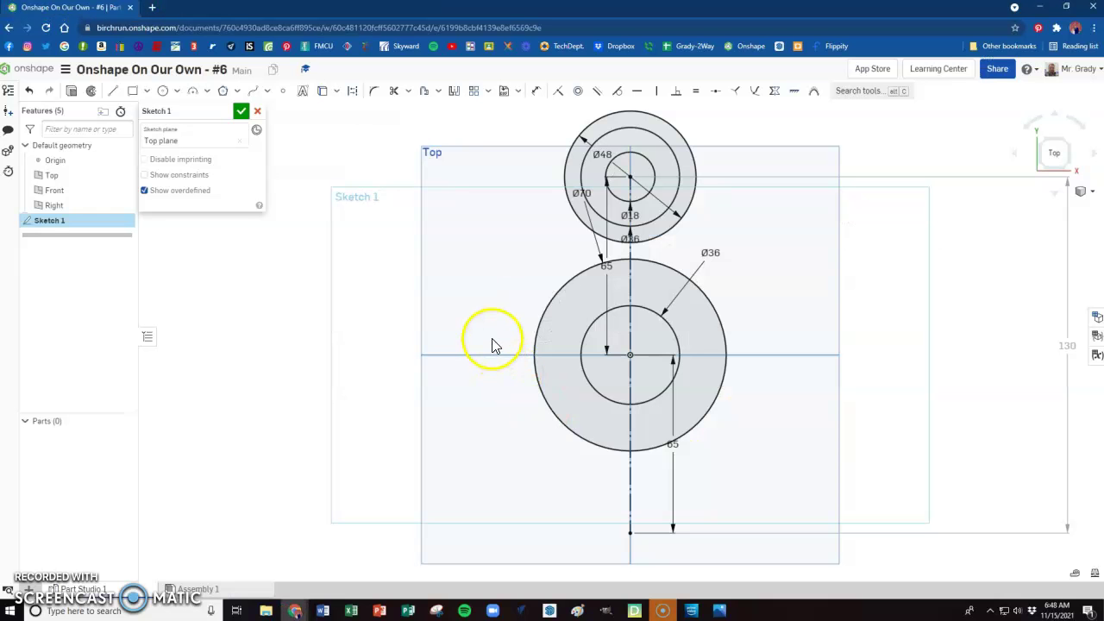
key("l")
key("q")
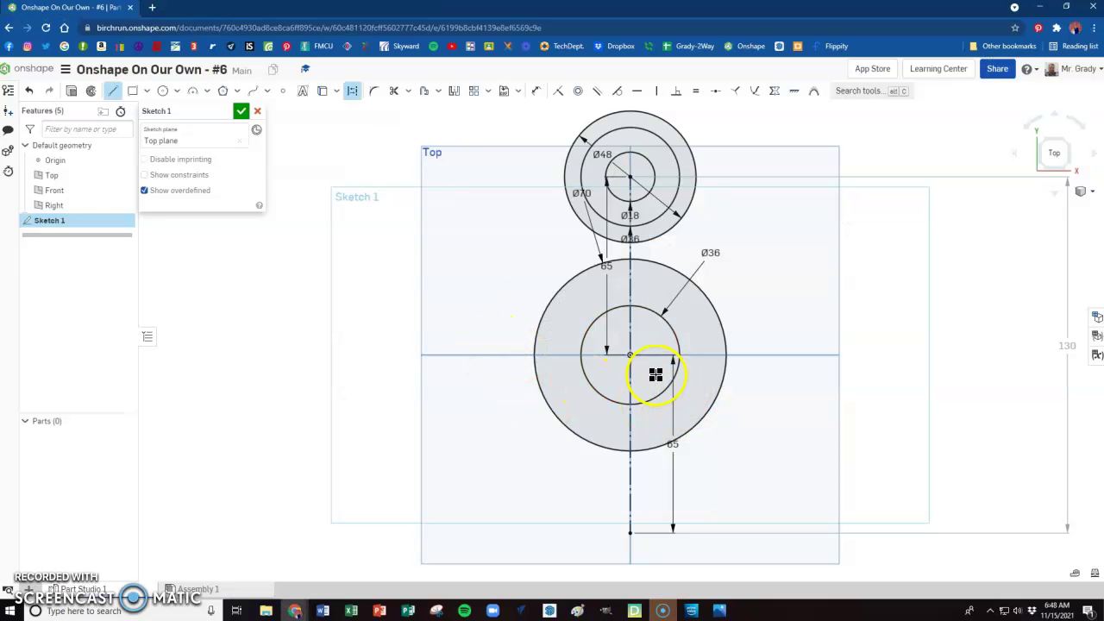
left_click(632, 354)
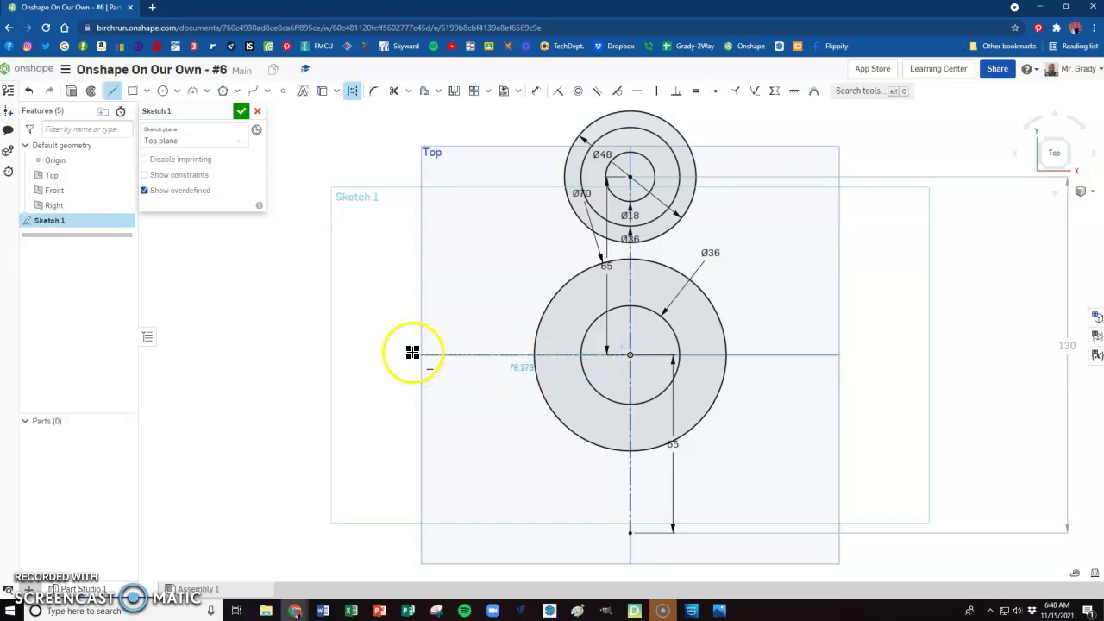
left_click(359, 353)
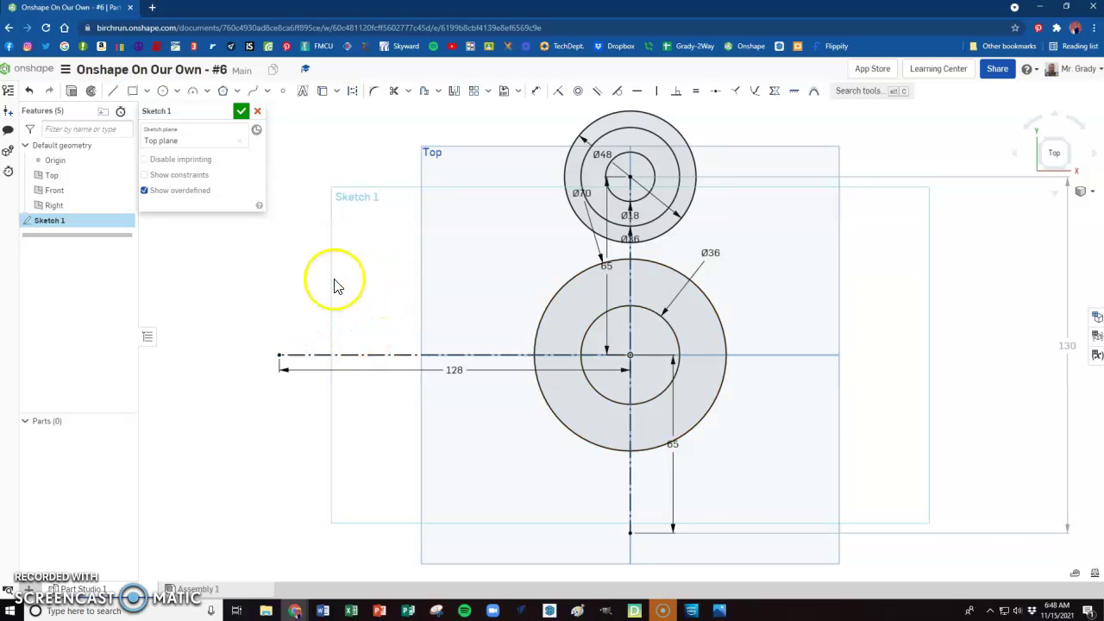
key("alt+Tab")
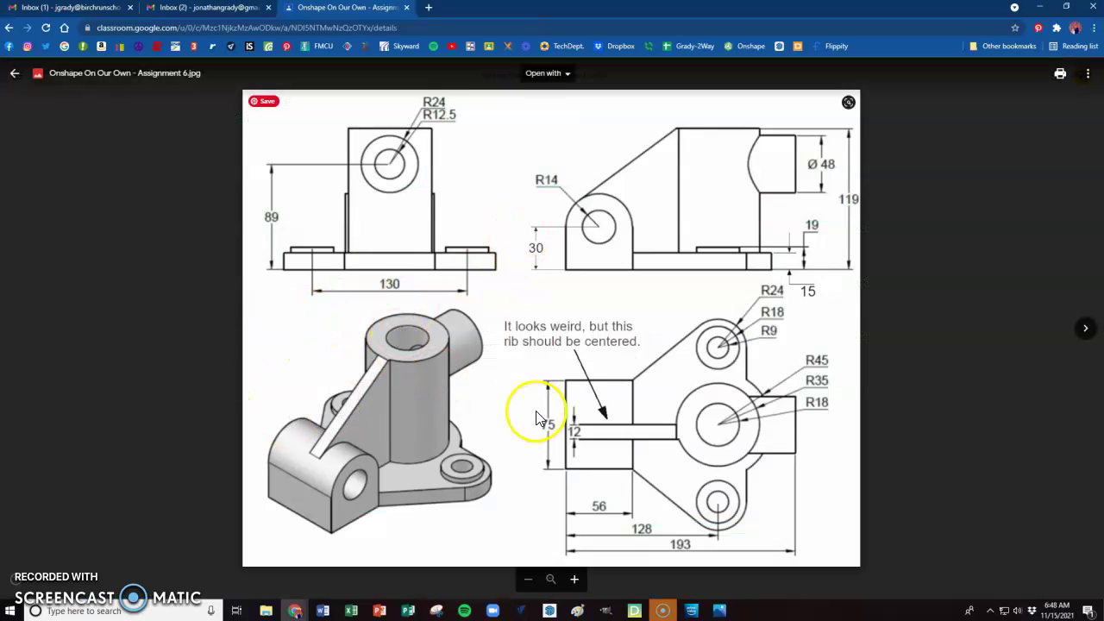
key("alt+Tab")
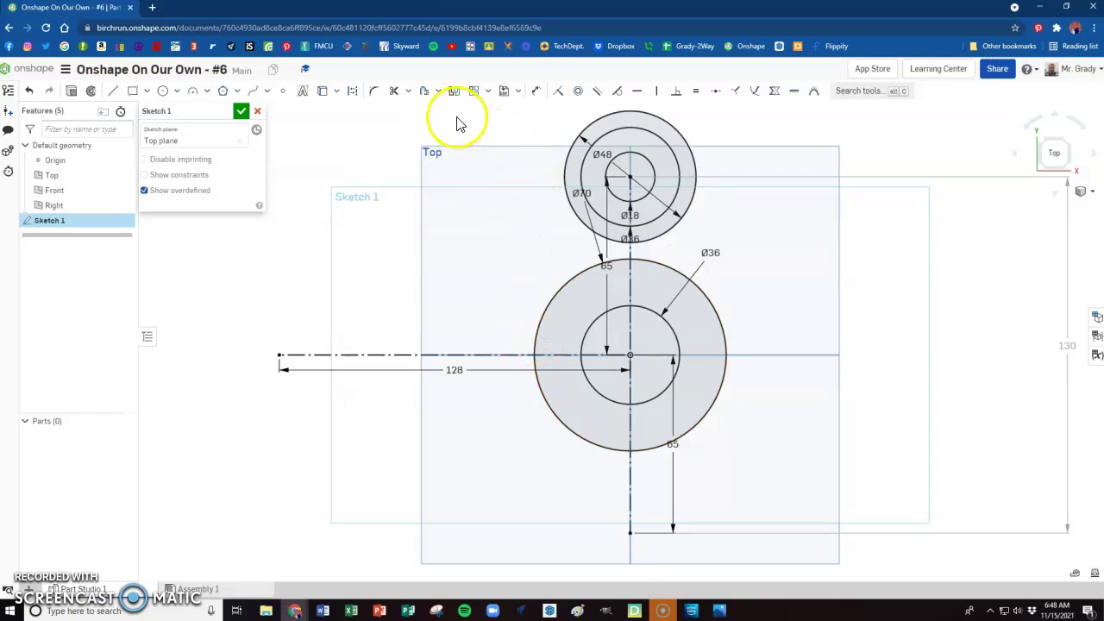
Step: Mirror the top lug circles across the horizontal construction line to the bottom end
left_click(454, 92)
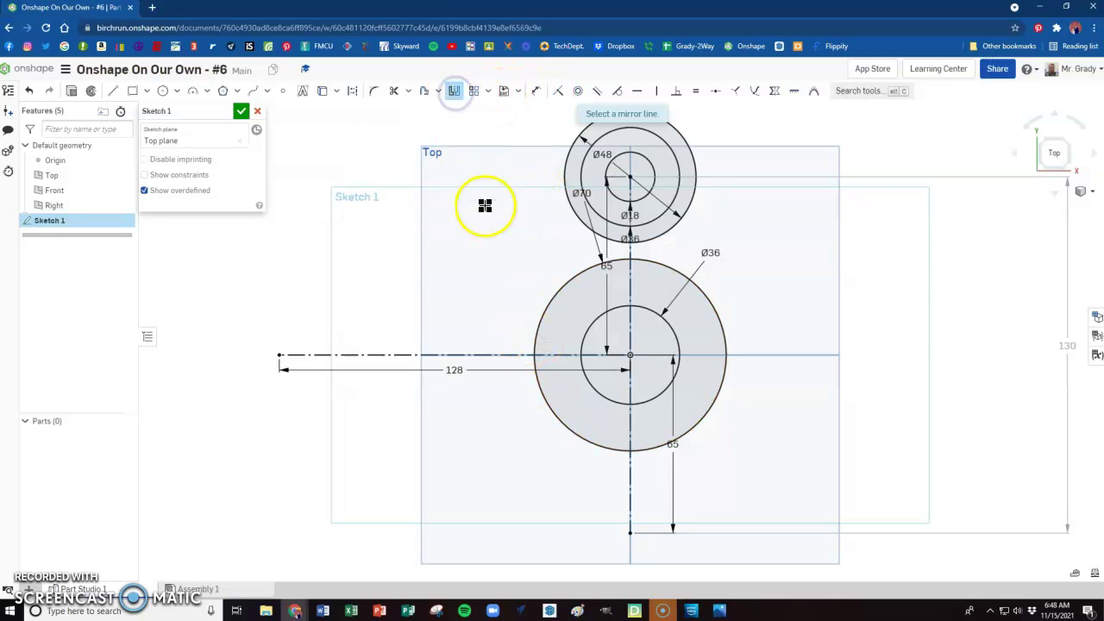
left_click(497, 355)
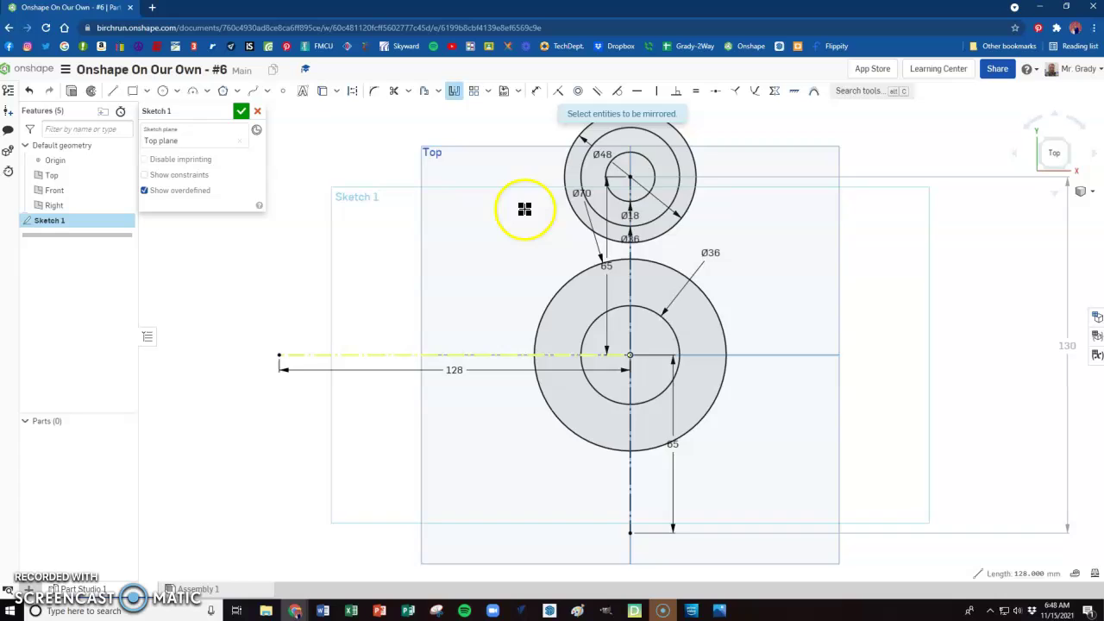
scroll(523, 276, "up", 1)
left_click_drag(527, 121, 730, 257)
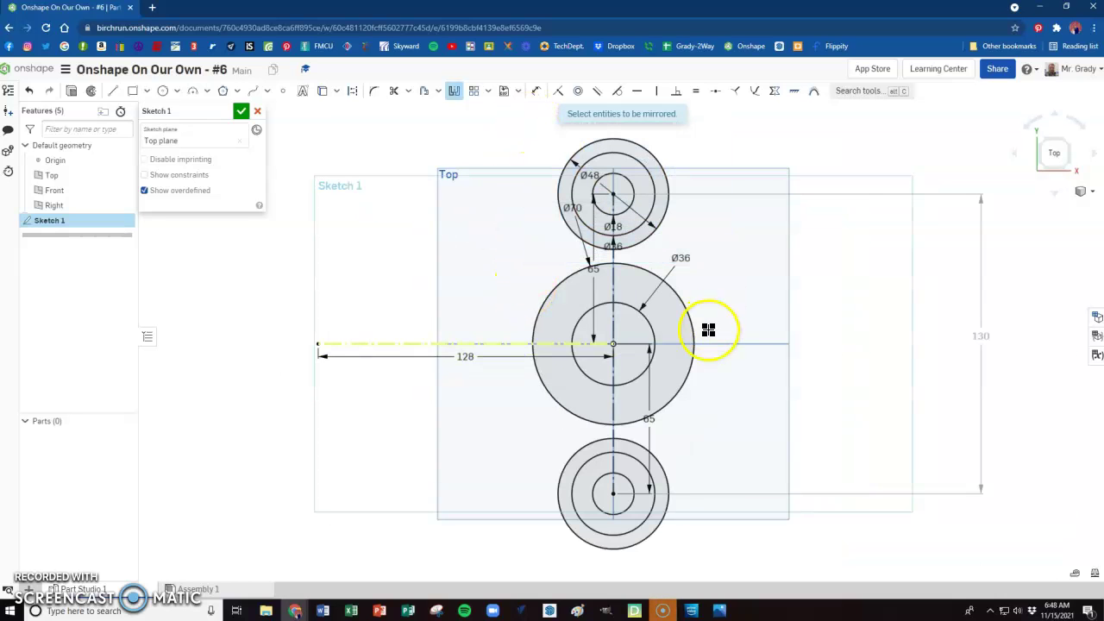
left_click(455, 92)
Step: Add a Ø90 circle centred on the origin around the central boss
key("alt+Tab")
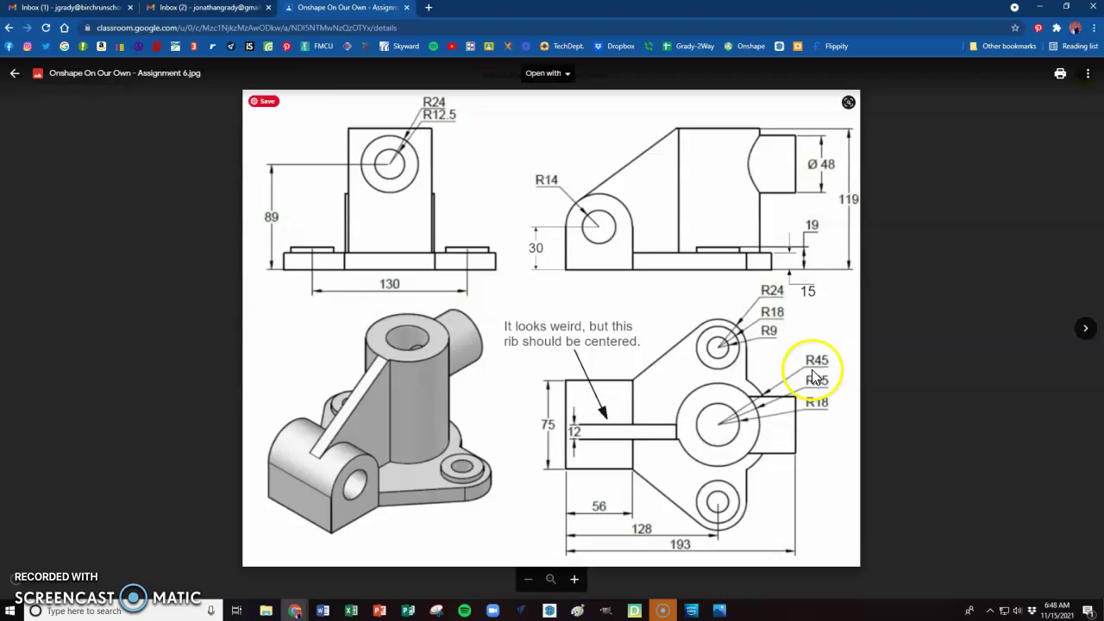
key("alt+Tab")
key("c")
left_click(621, 340)
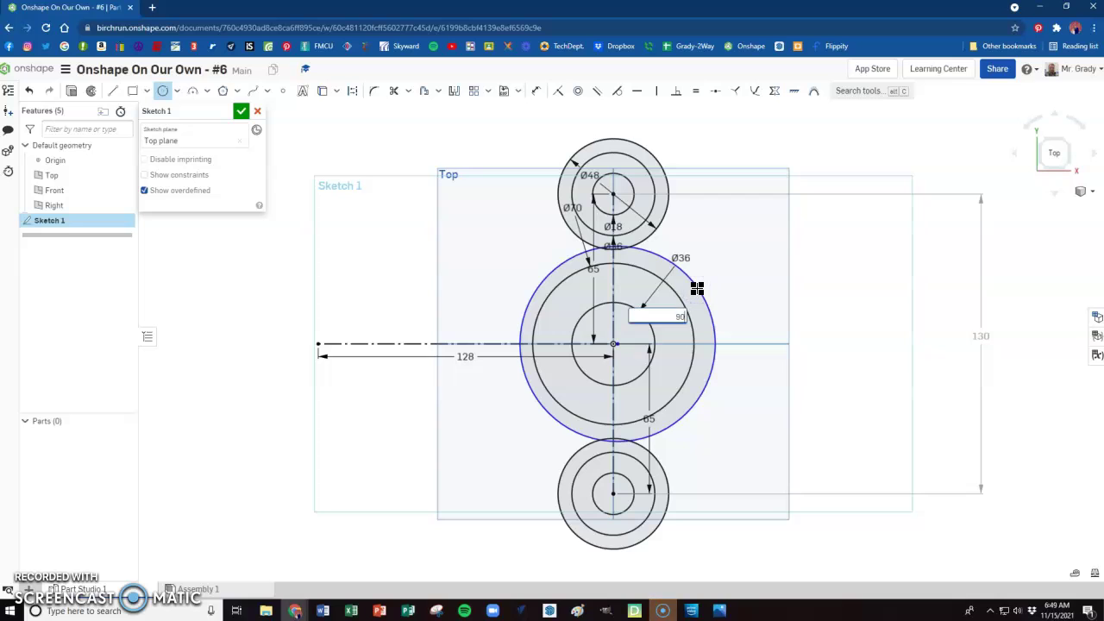
type("90")
key("Return")
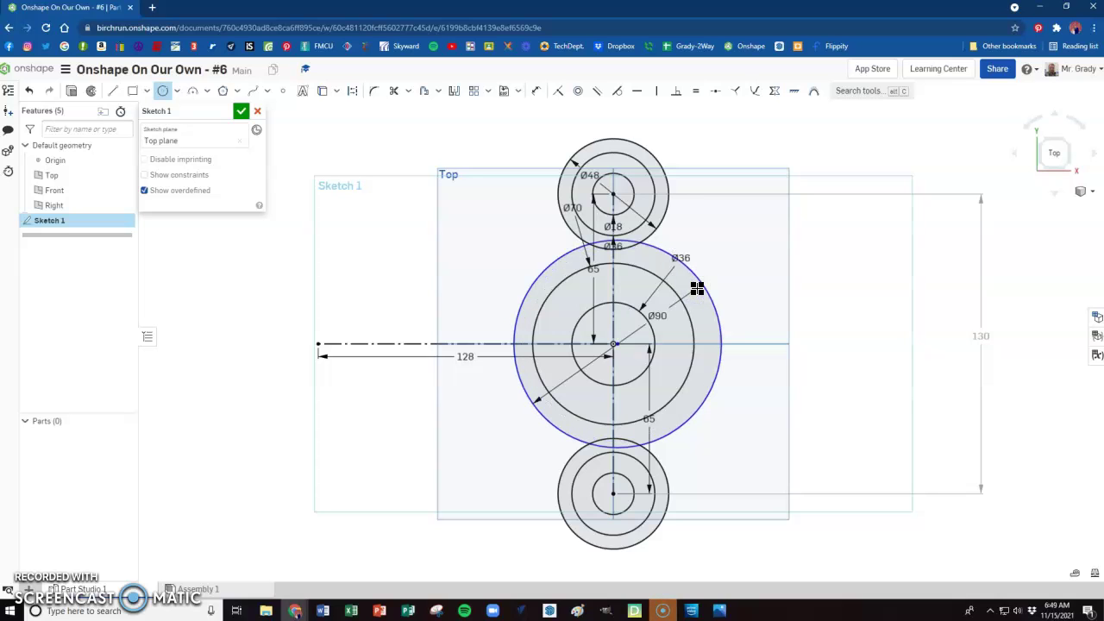
left_click(640, 377)
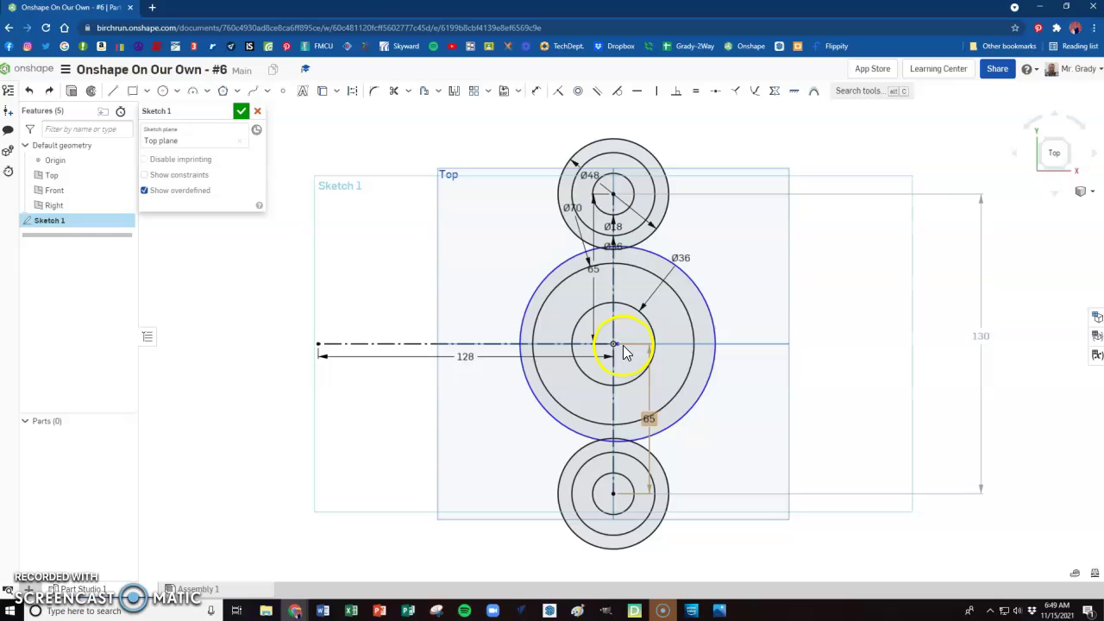
key("c")
scroll(616, 353, "up", 3)
scroll(609, 355, "up", 3)
left_click(623, 301)
scroll(624, 380, "down", 6)
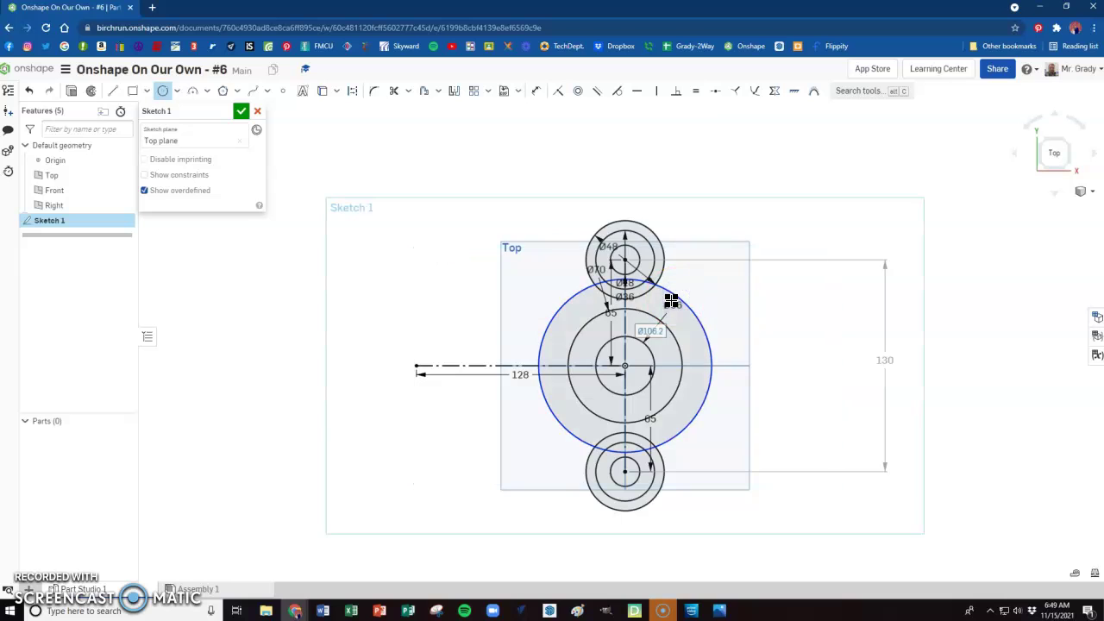
left_click(671, 300)
left_click(609, 329)
scroll(619, 341, "up", 2)
key("Escape")
Step: Move the Ø90, Ø36, Ø70 and both 65 dimensions clear of the circles
left_click_drag(674, 342, 786, 397)
left_click_drag(695, 286, 734, 286)
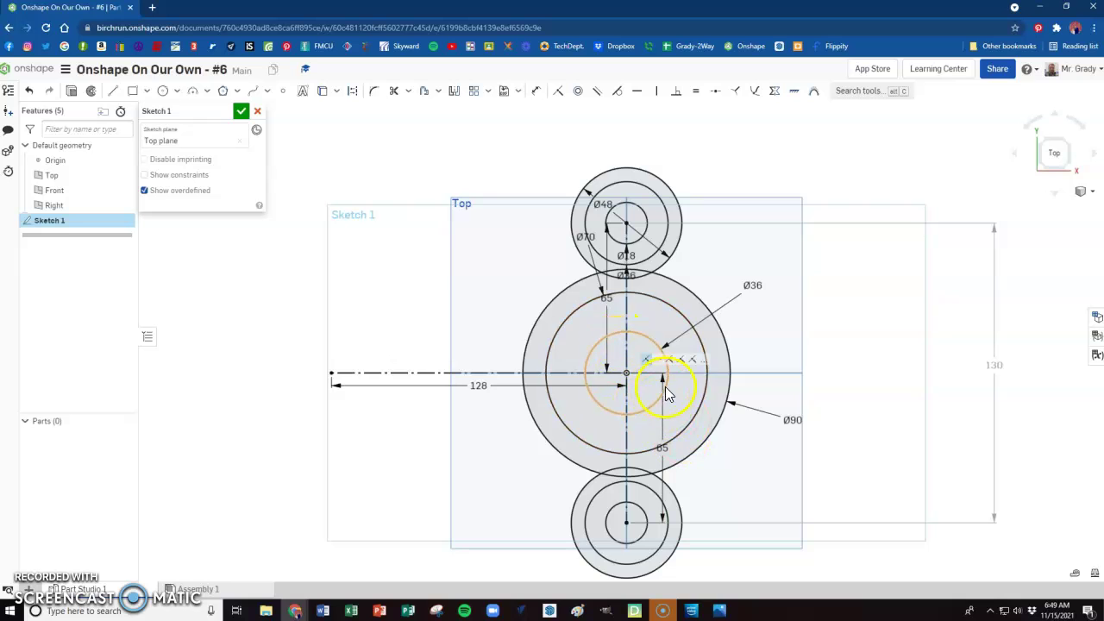
left_click_drag(583, 236, 525, 246)
left_click(605, 294)
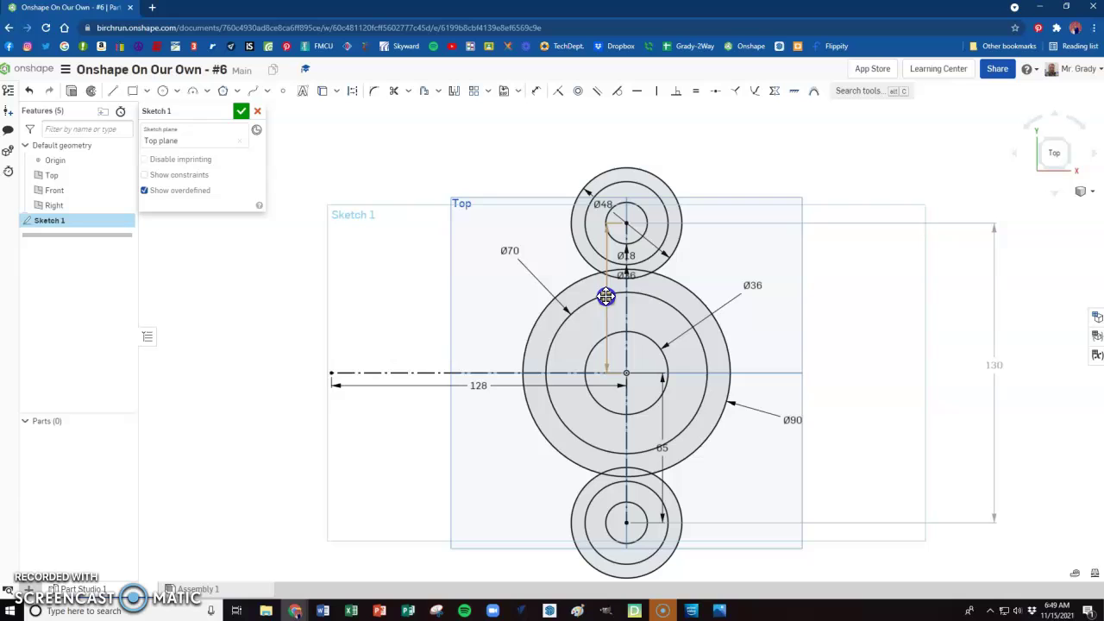
left_click_drag(747, 302, 897, 321)
left_click_drag(660, 446, 887, 435)
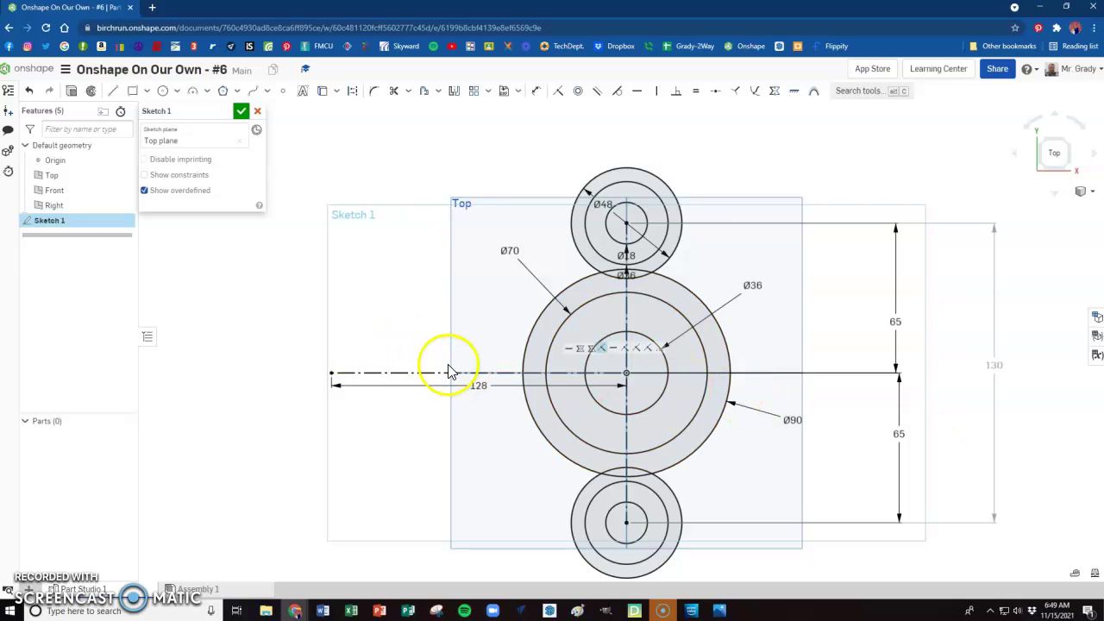
Step: Draw a 56 by 75 corner rectangle left of the boss
left_click(617, 294)
key("alt+Tab")
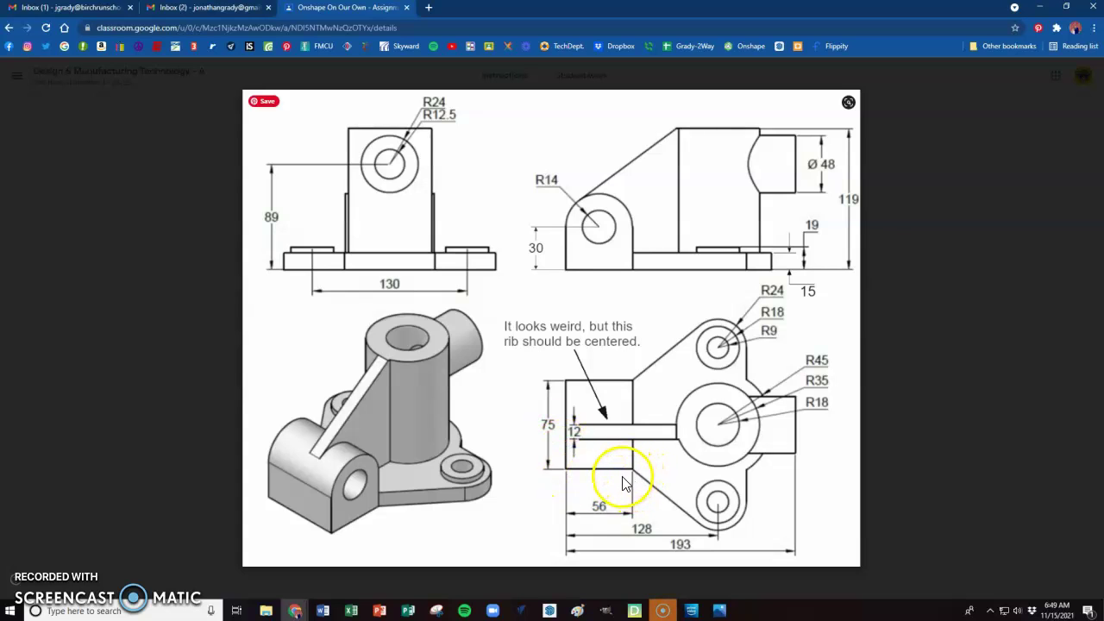
key("alt+Tab")
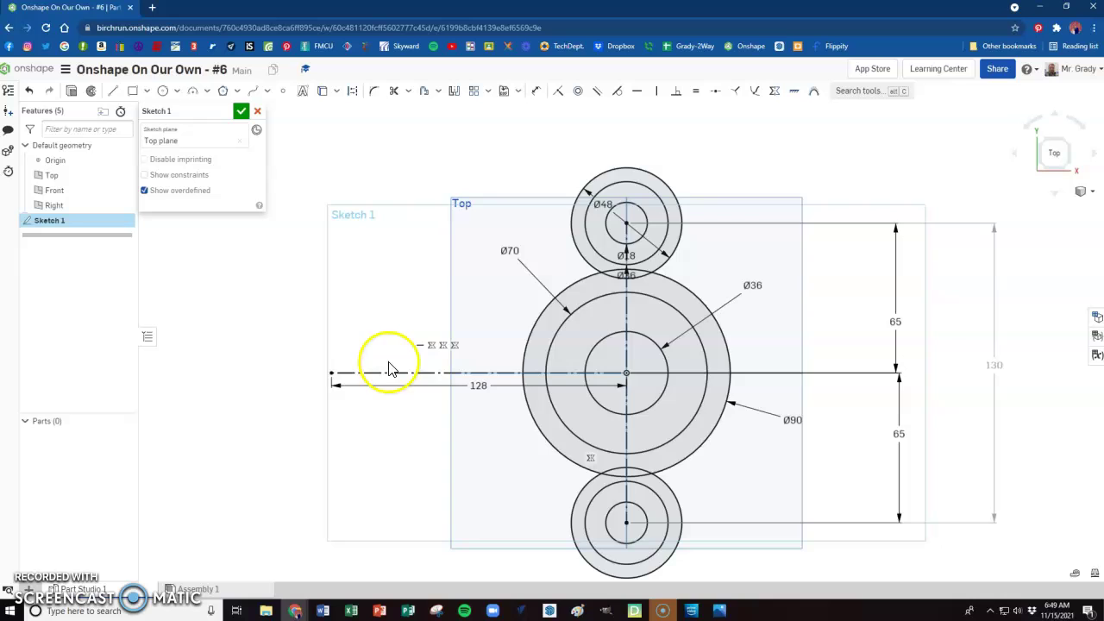
scroll(545, 480, "down", 2)
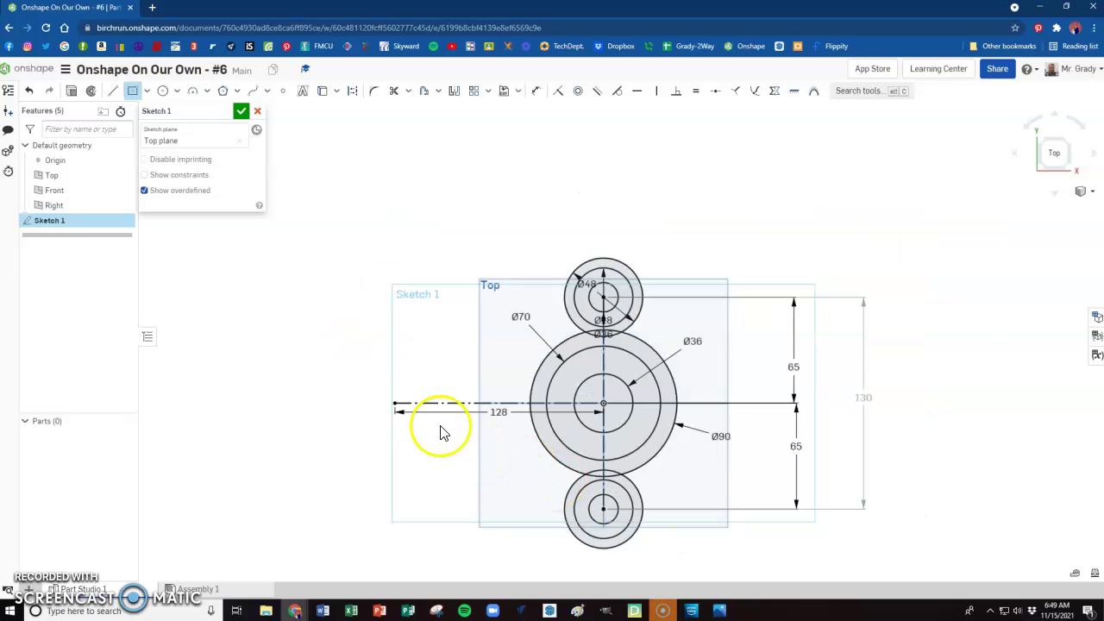
key("r")
left_click(147, 90)
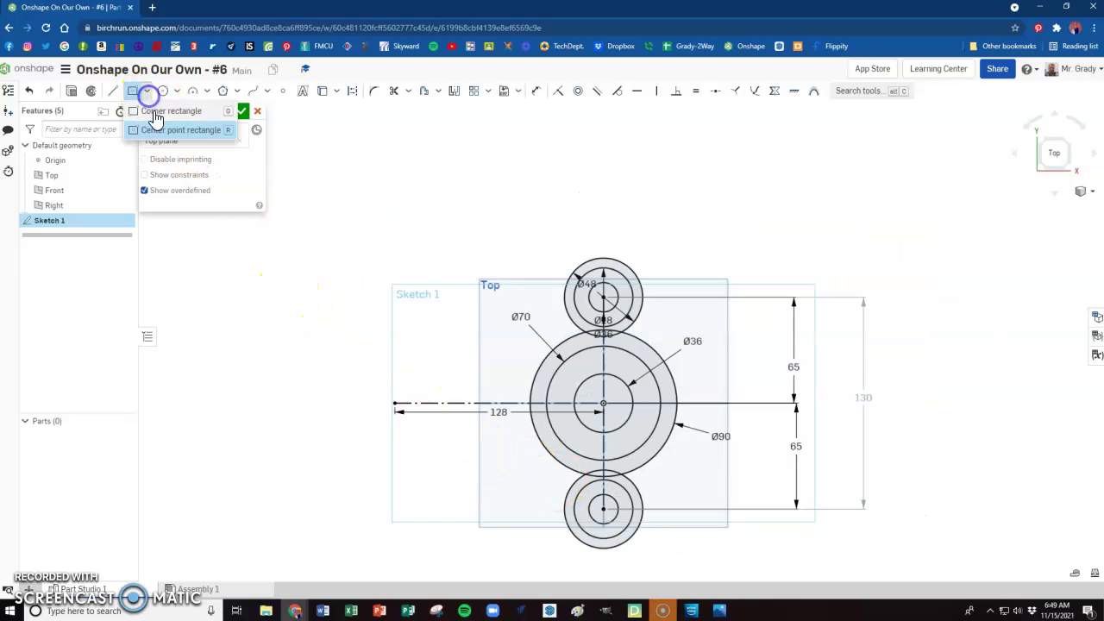
left_click(154, 113)
left_click(262, 256)
left_click(350, 379)
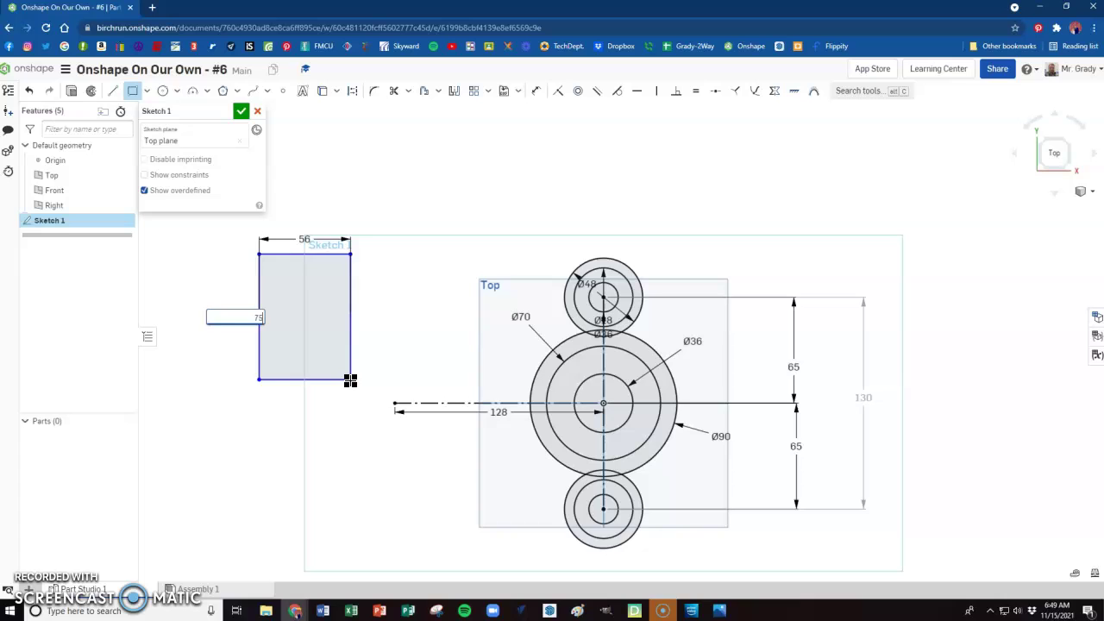
key("Return")
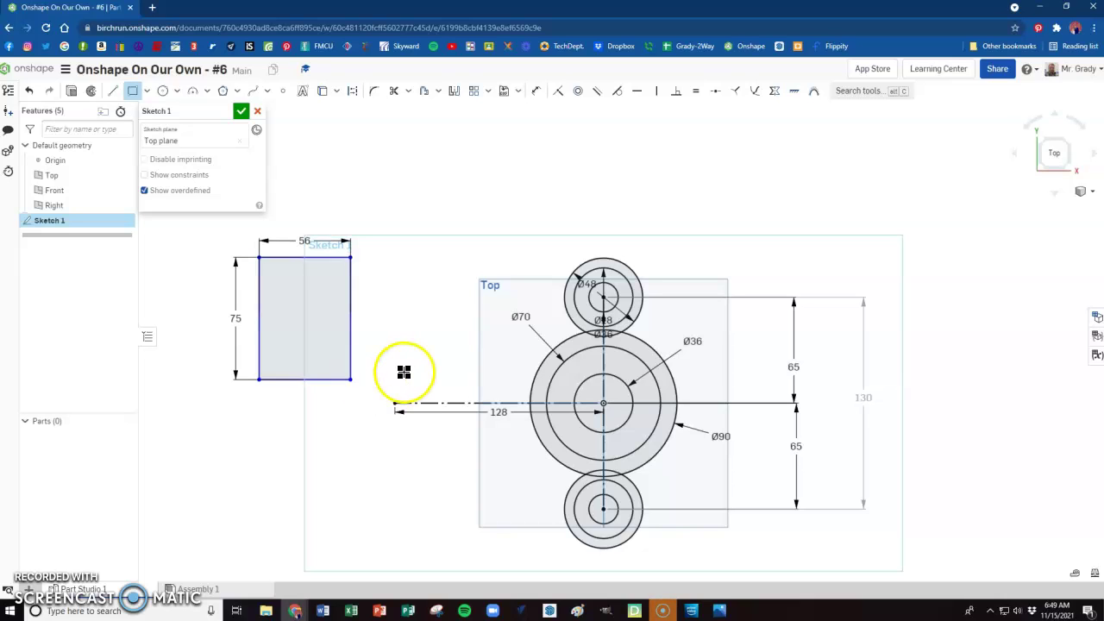
Step: Make the rectangle's left-edge midpoint coincident with the 128 line's left end
left_click(283, 90)
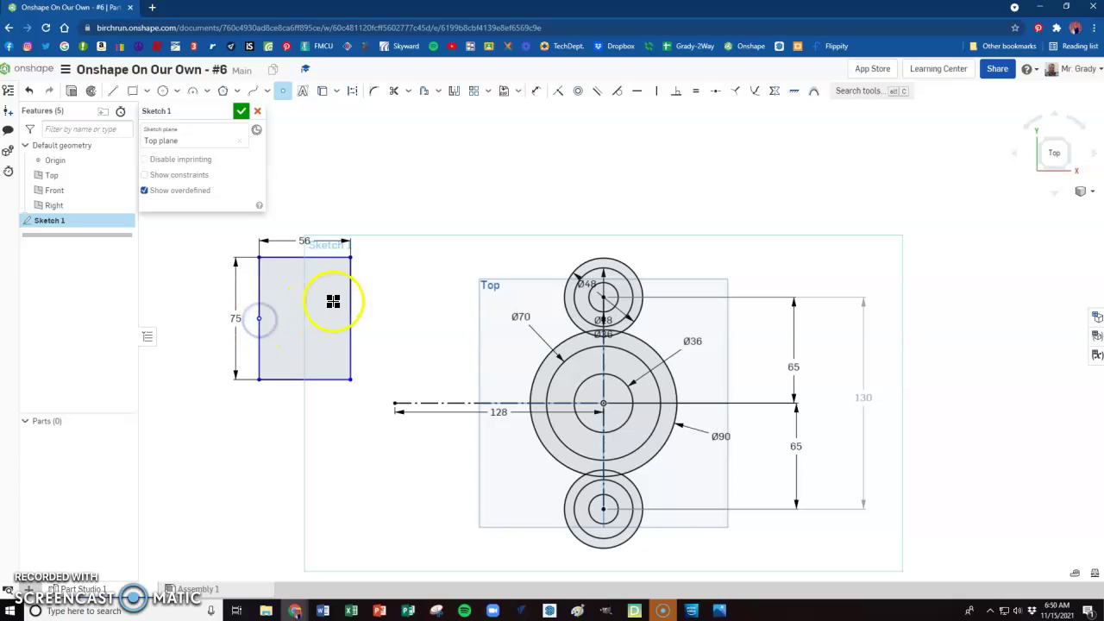
key("Escape")
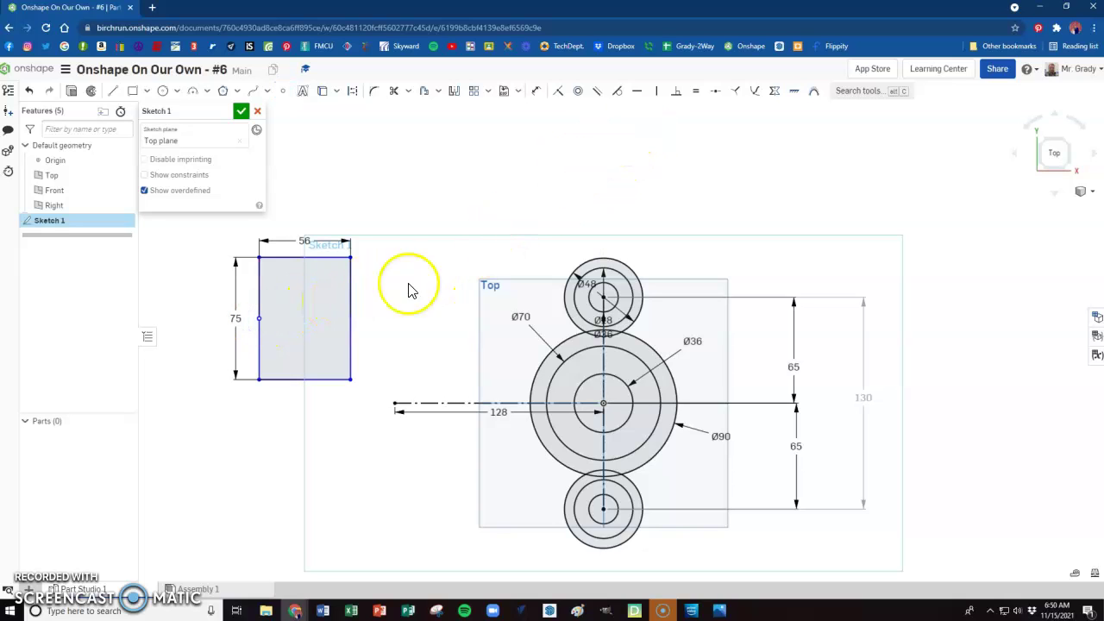
left_click(260, 319)
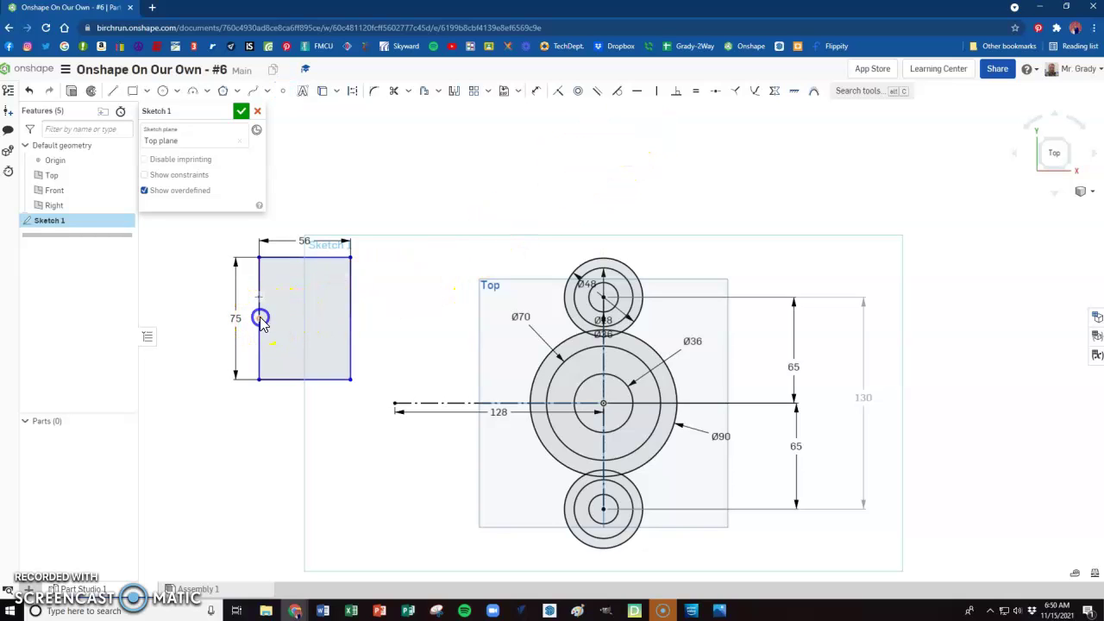
left_click(394, 404)
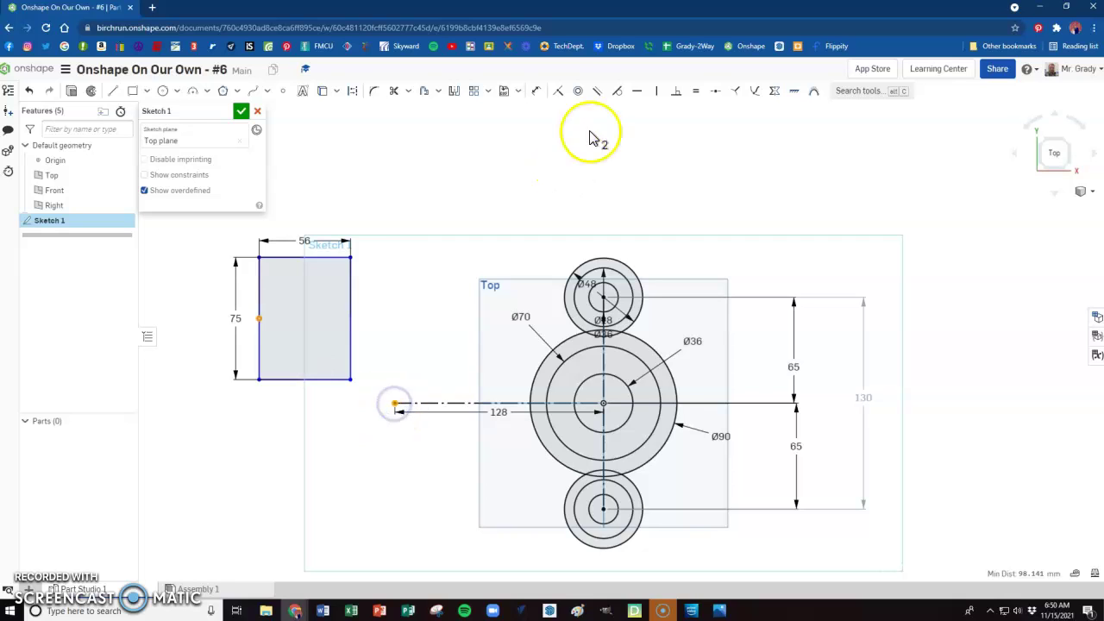
left_click(559, 93)
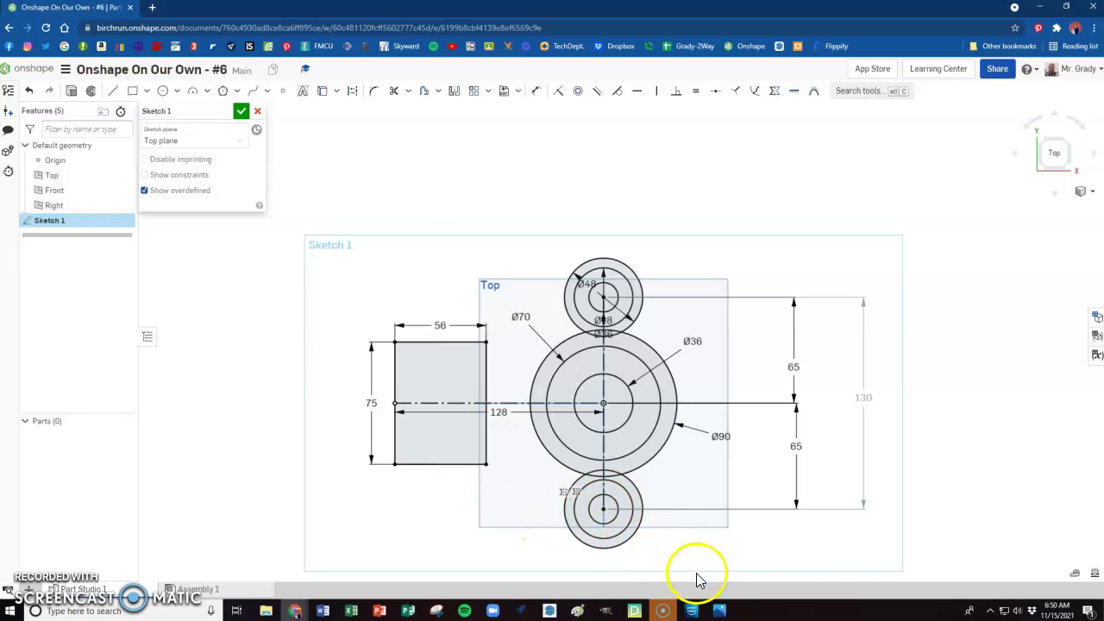
scroll(695, 580, "up", 3)
Step: Draw lines from the rectangle's right corners to the top and bottom Ø48 circles, the upper one tangent
key("alt+Tab")
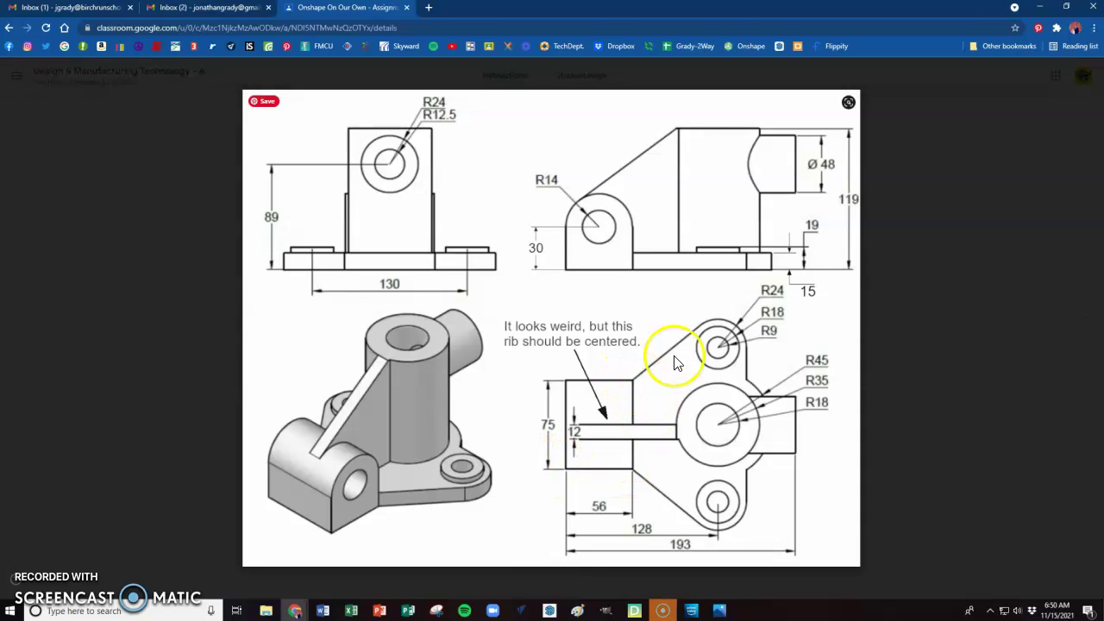
key("alt+Tab")
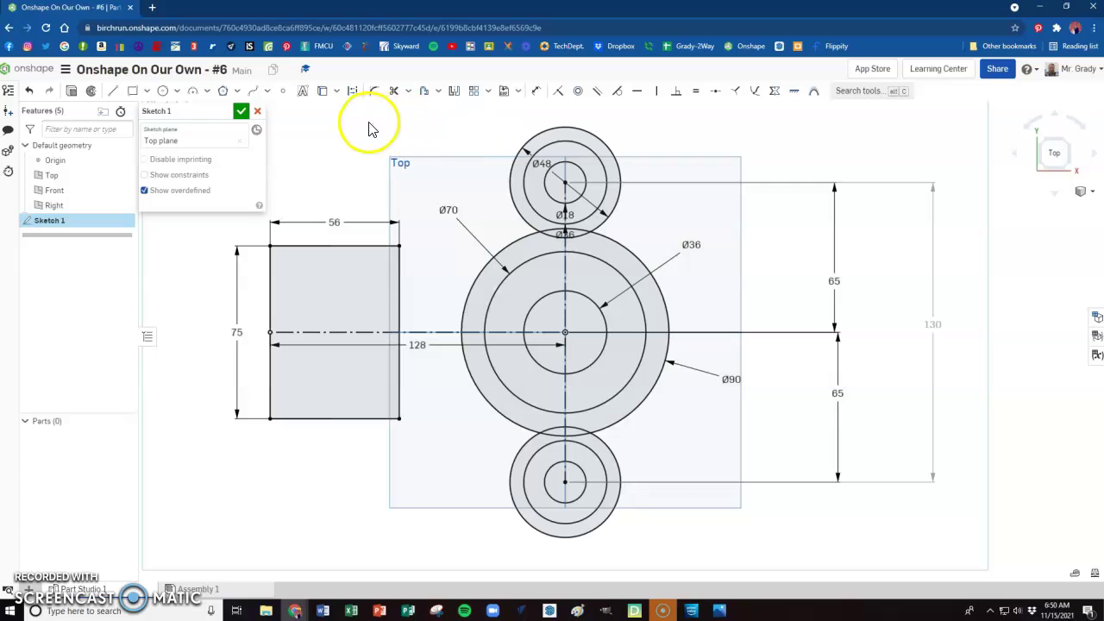
left_click(400, 246)
left_click(510, 164)
key("Escape")
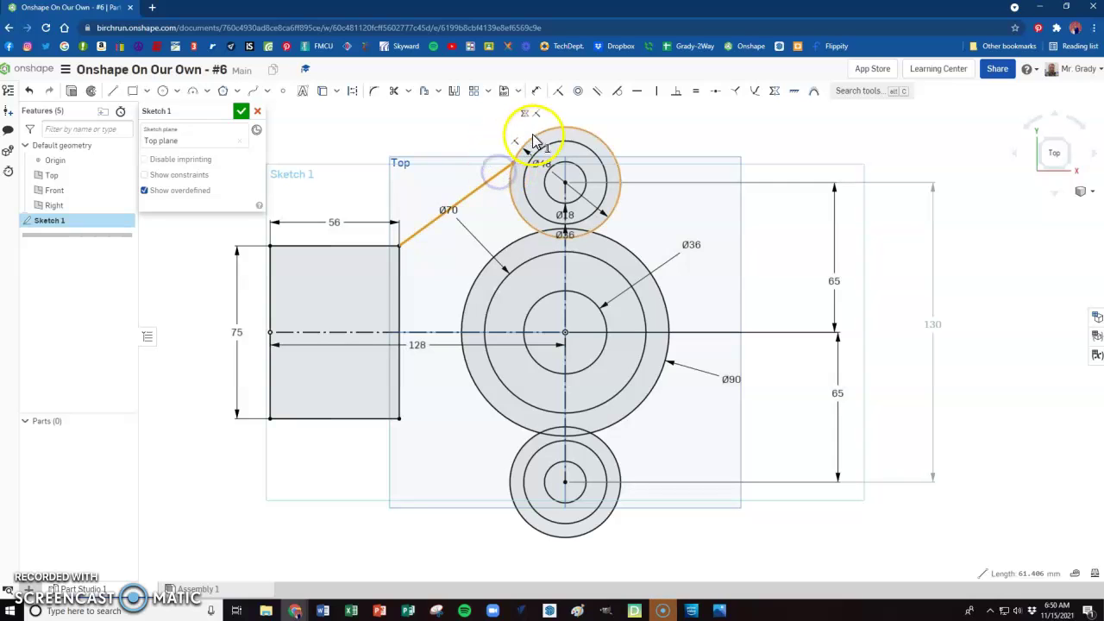
left_click(533, 137)
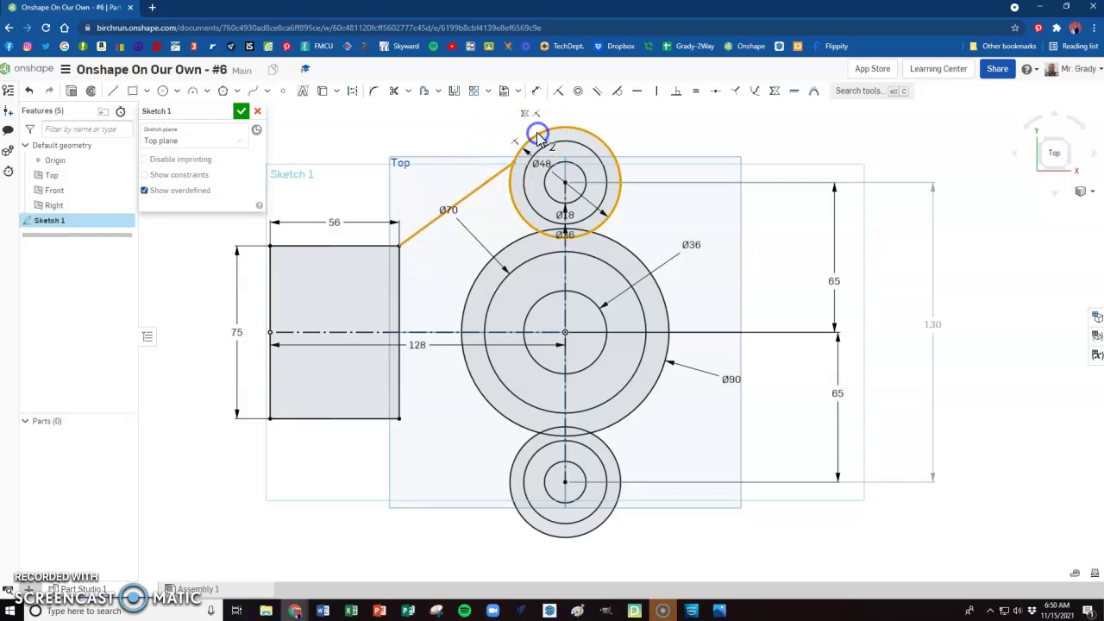
left_click(616, 95)
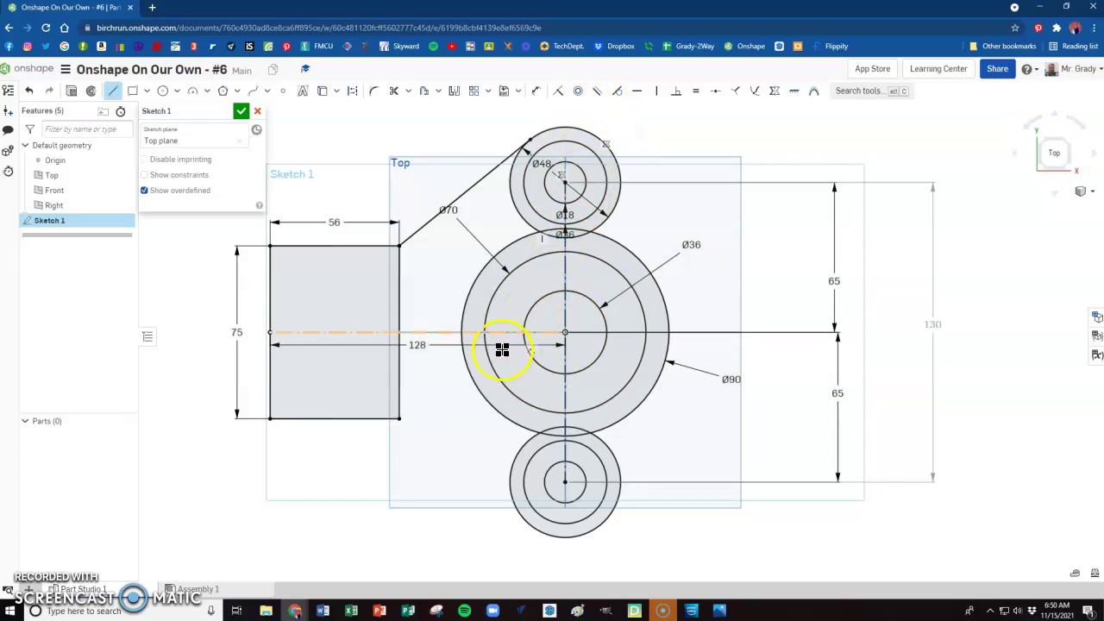
left_click(399, 419)
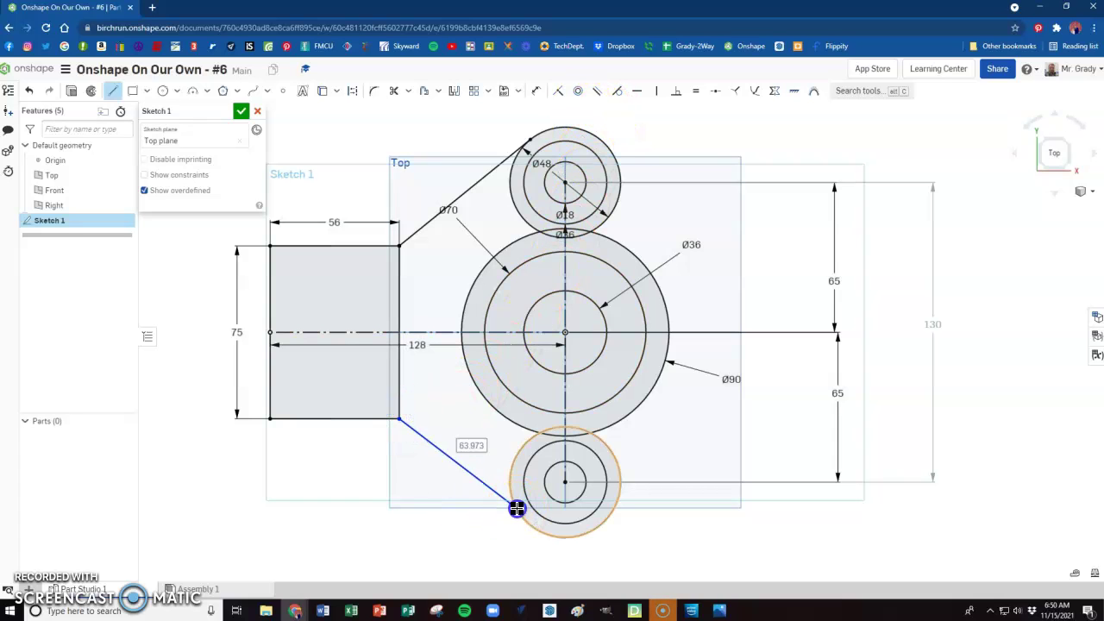
left_click(517, 509)
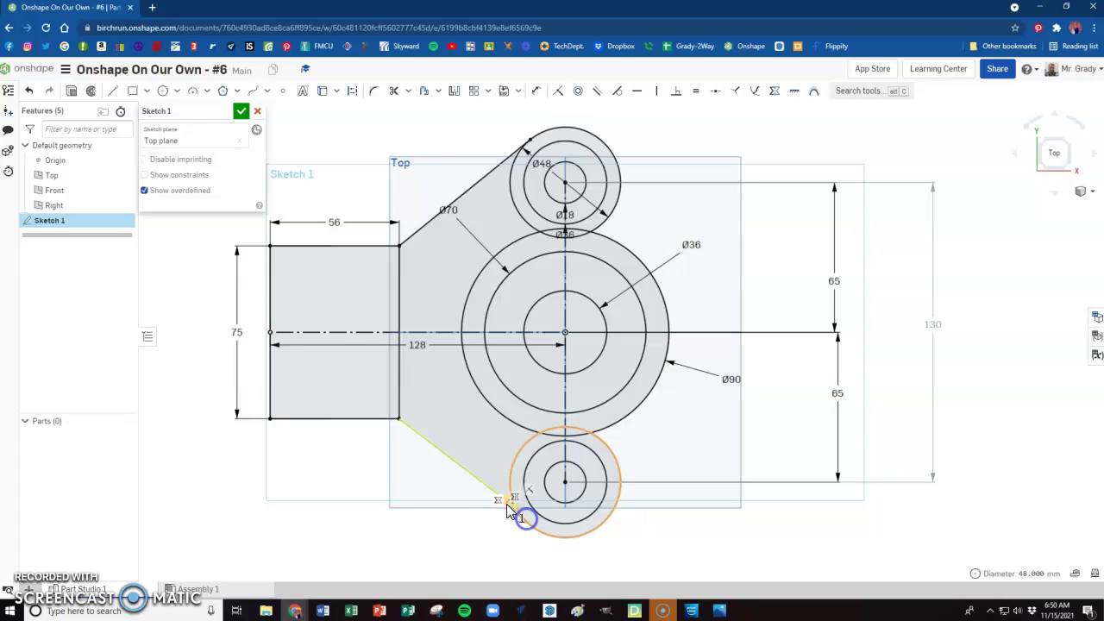
key("Escape")
left_click(485, 483)
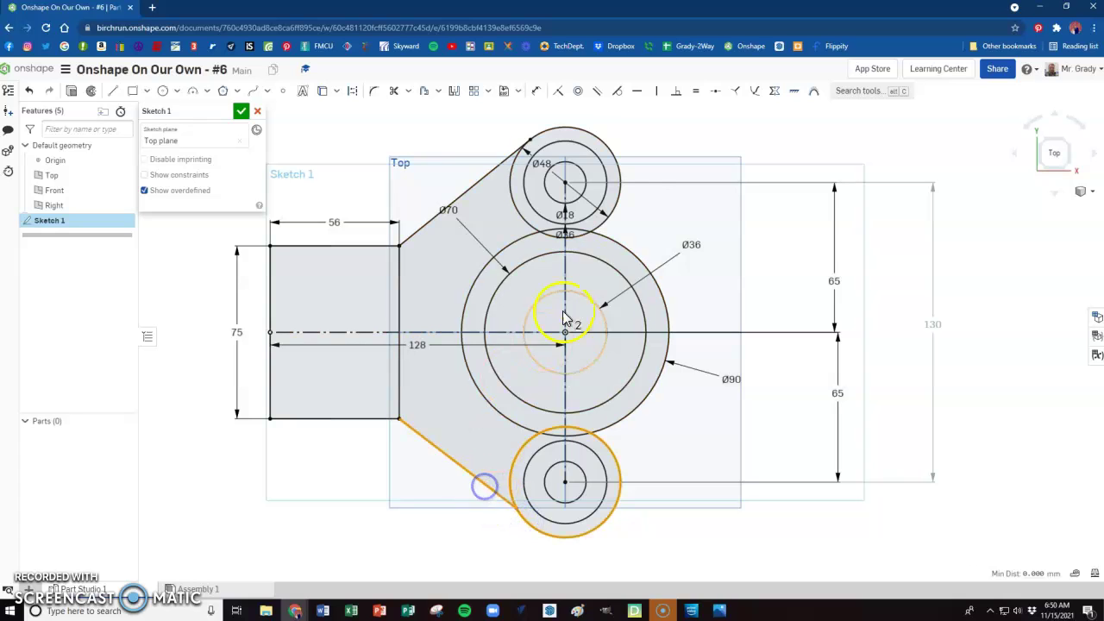
left_click(618, 92)
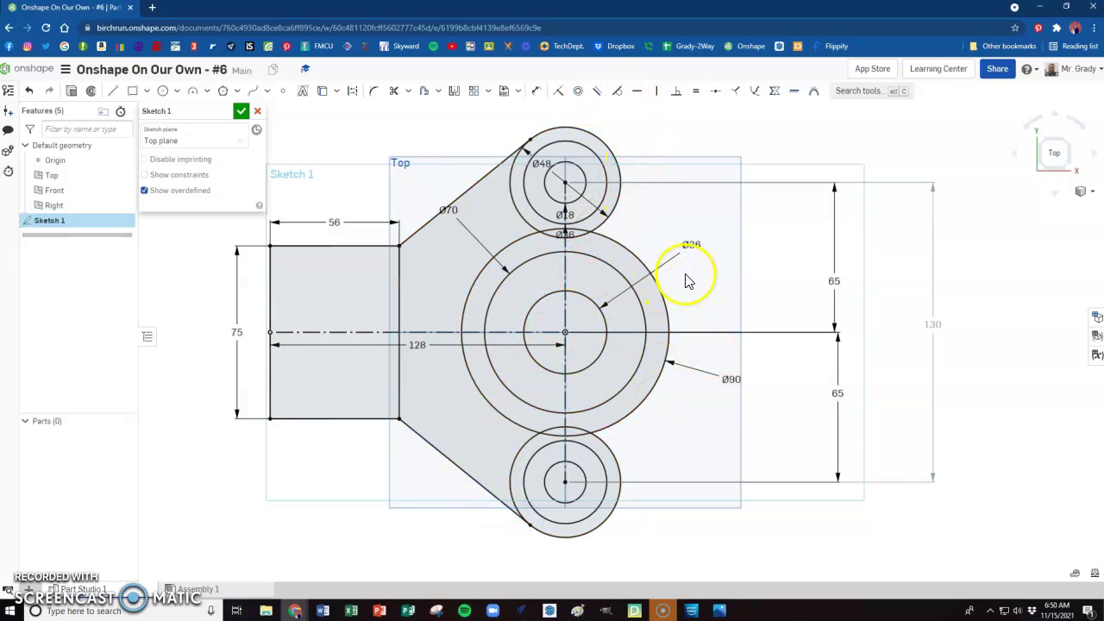
key("l")
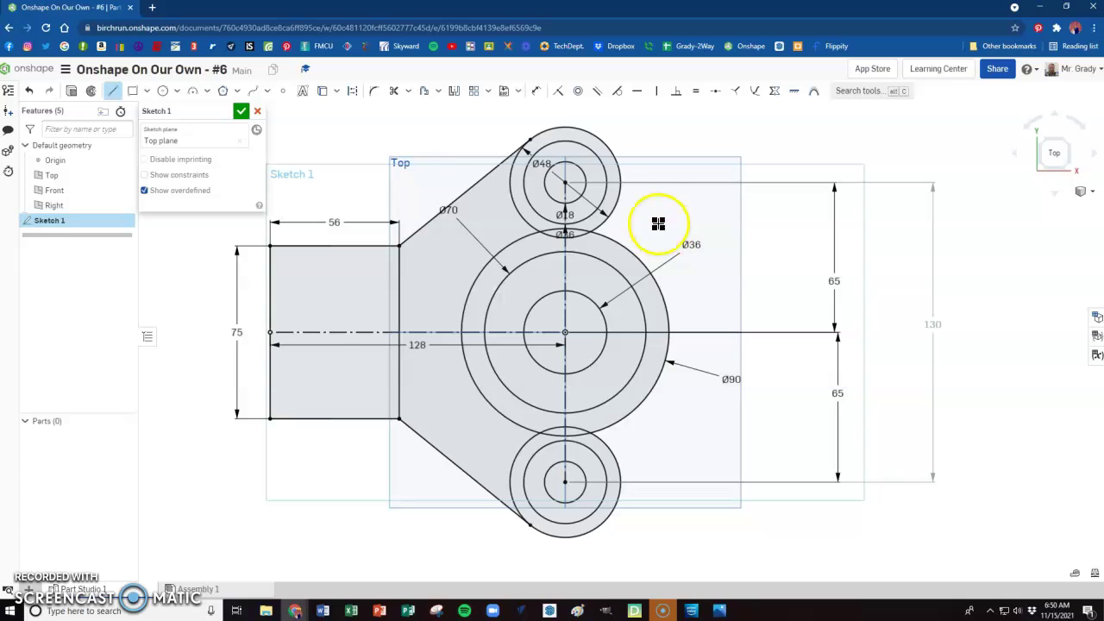
left_click(613, 240)
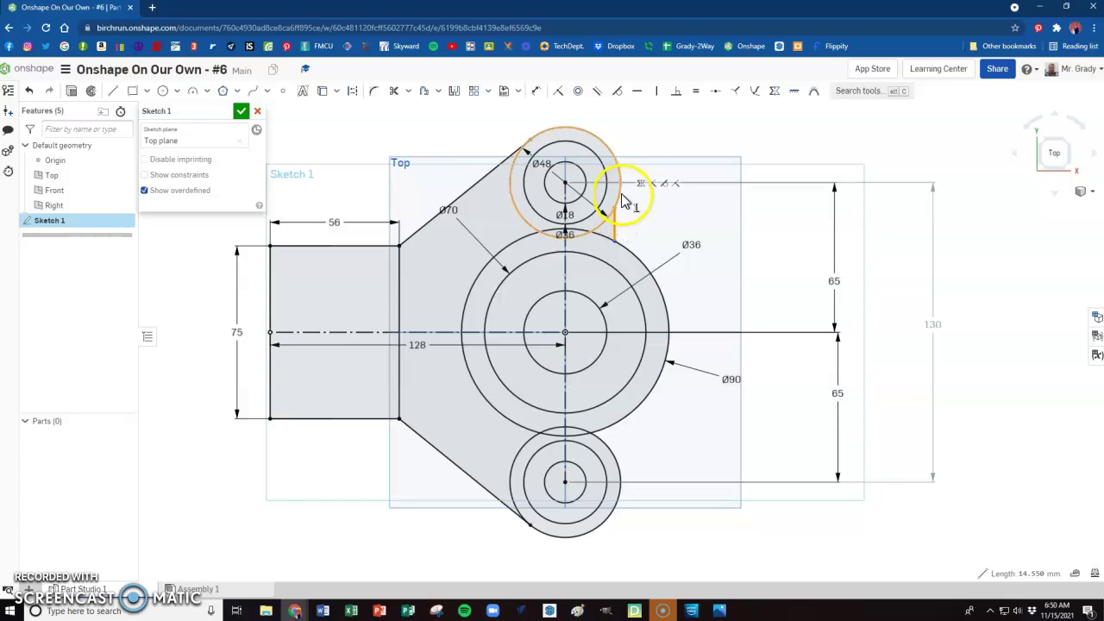
left_click(616, 91)
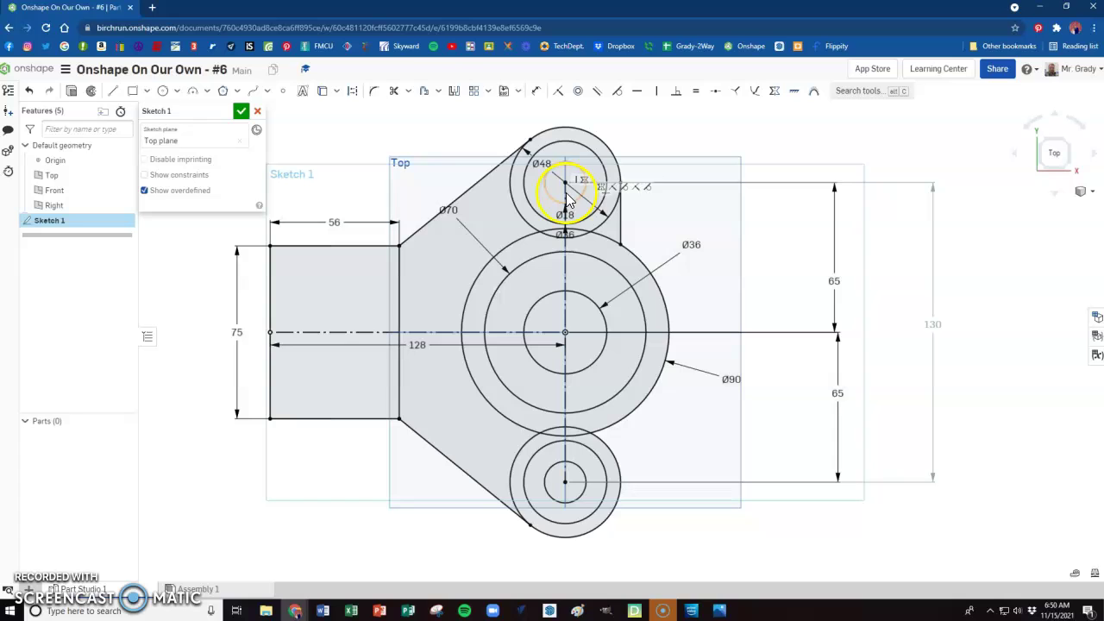
left_click(454, 91)
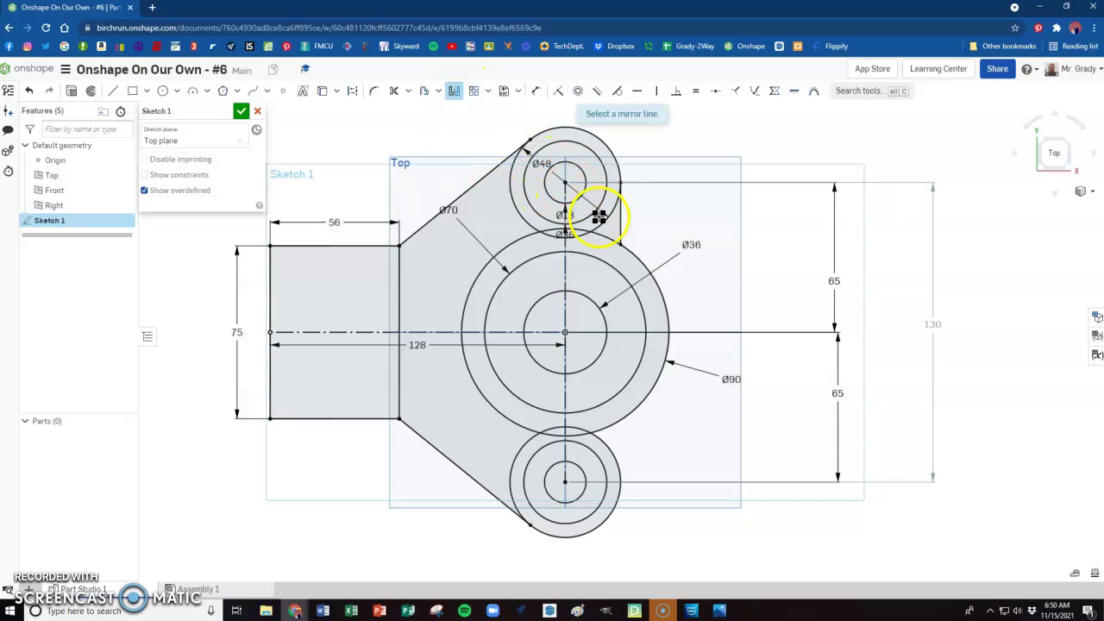
left_click(441, 332)
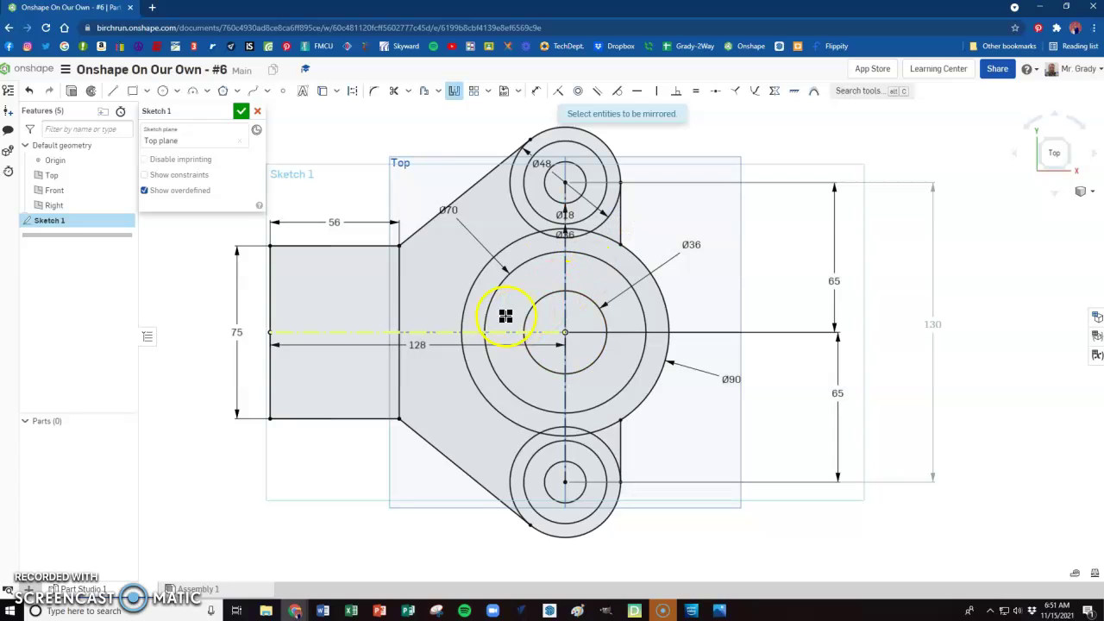
left_click(453, 95)
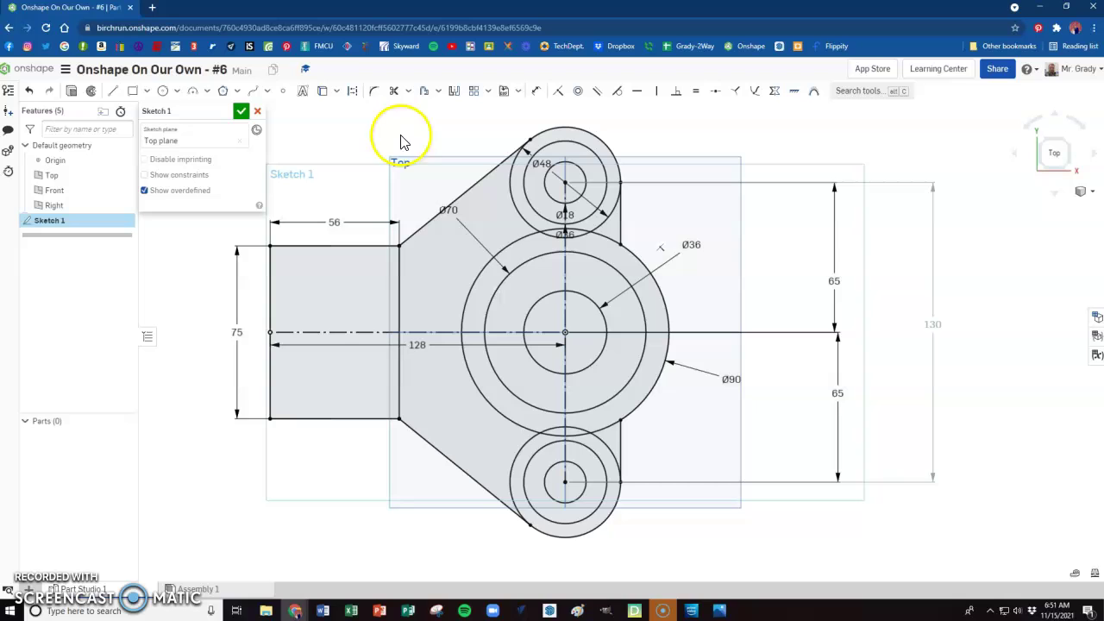
Step: Trim away the overlapping circle arc near the top boss
left_click(393, 91)
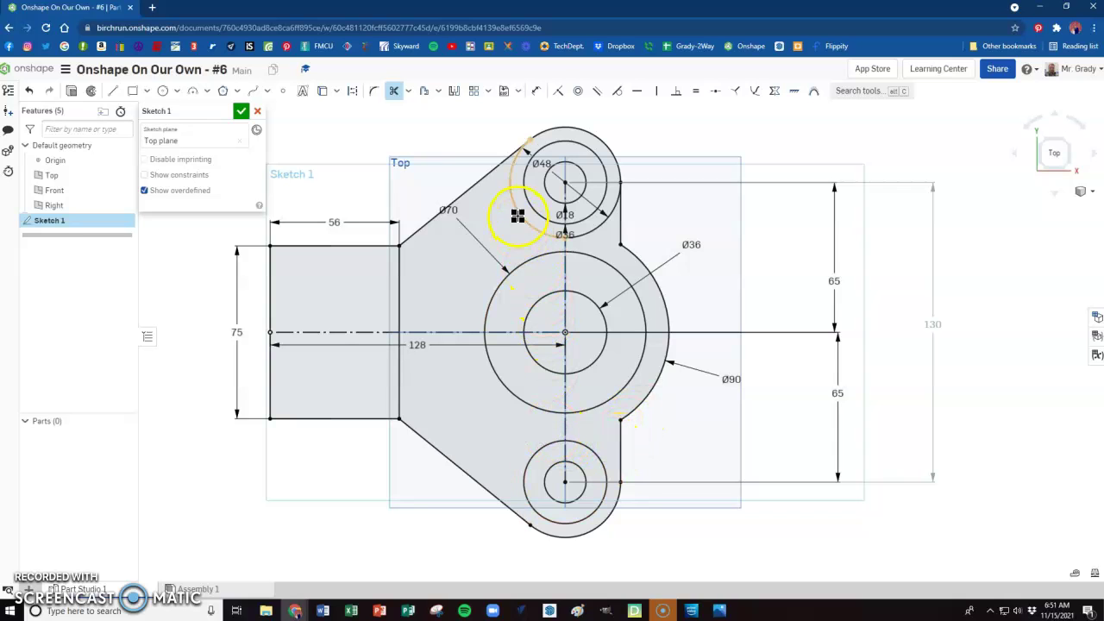
left_click(578, 228)
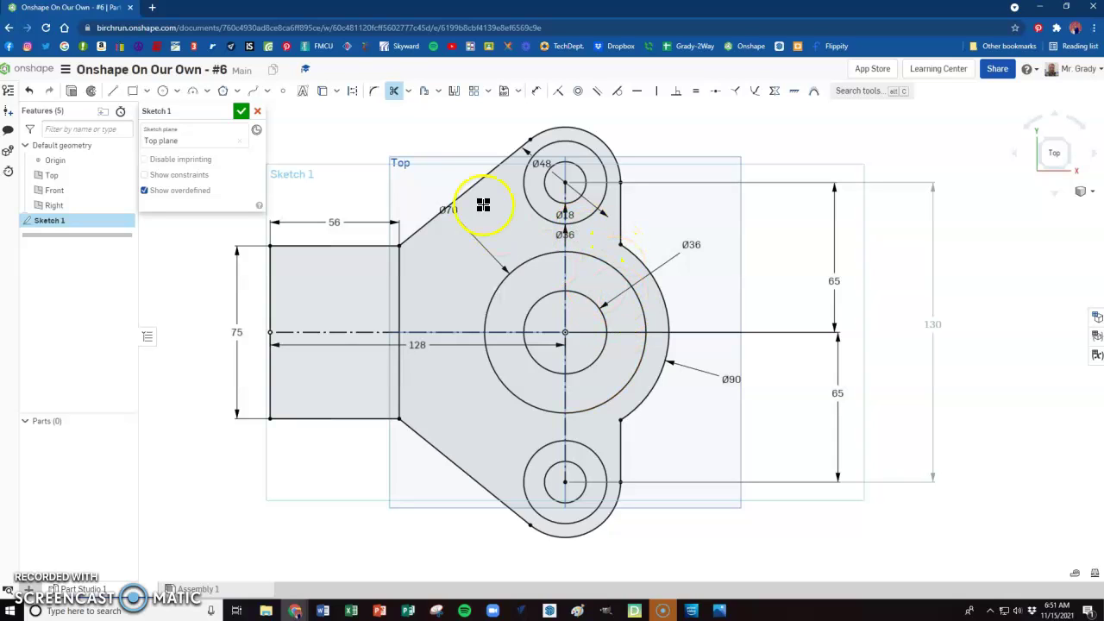
key("alt+Tab")
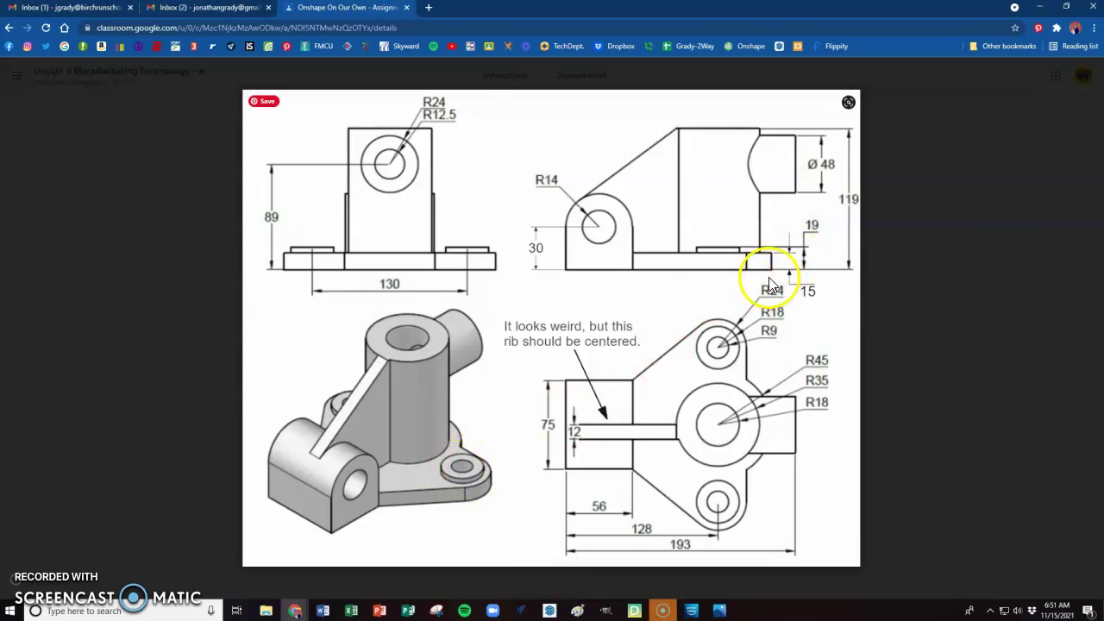
key("alt+Tab")
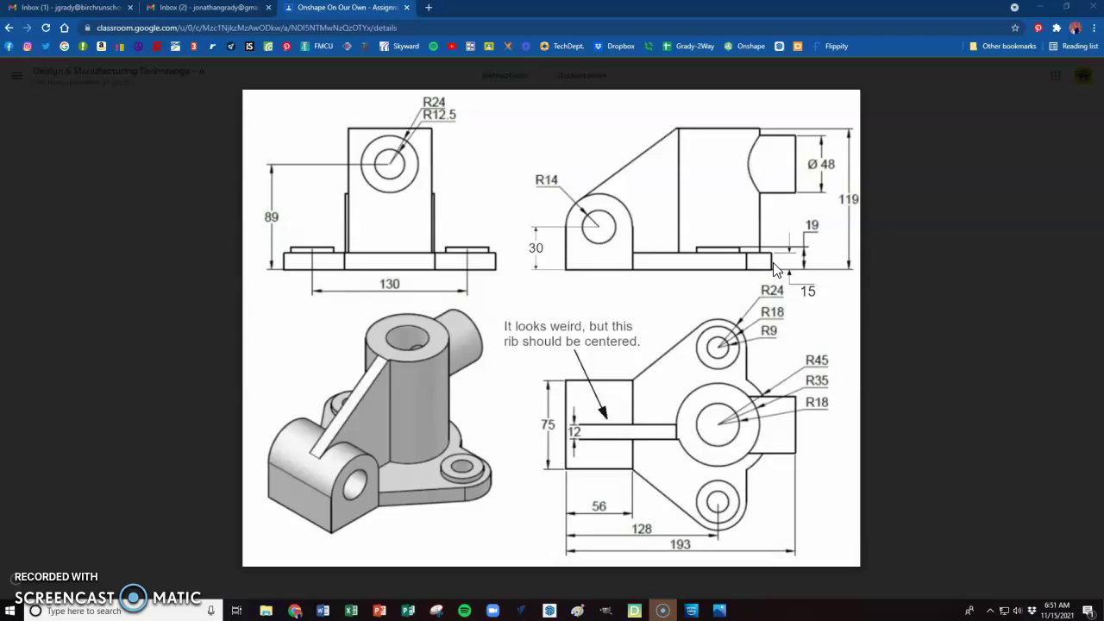
key("alt+Tab")
key("alt+Tab")
right_click_drag(715, 397, 686, 363)
Step: Close the sketch and extrude both bracket regions 15 mm into the base plate
left_click(1091, 191)
left_click(1059, 209)
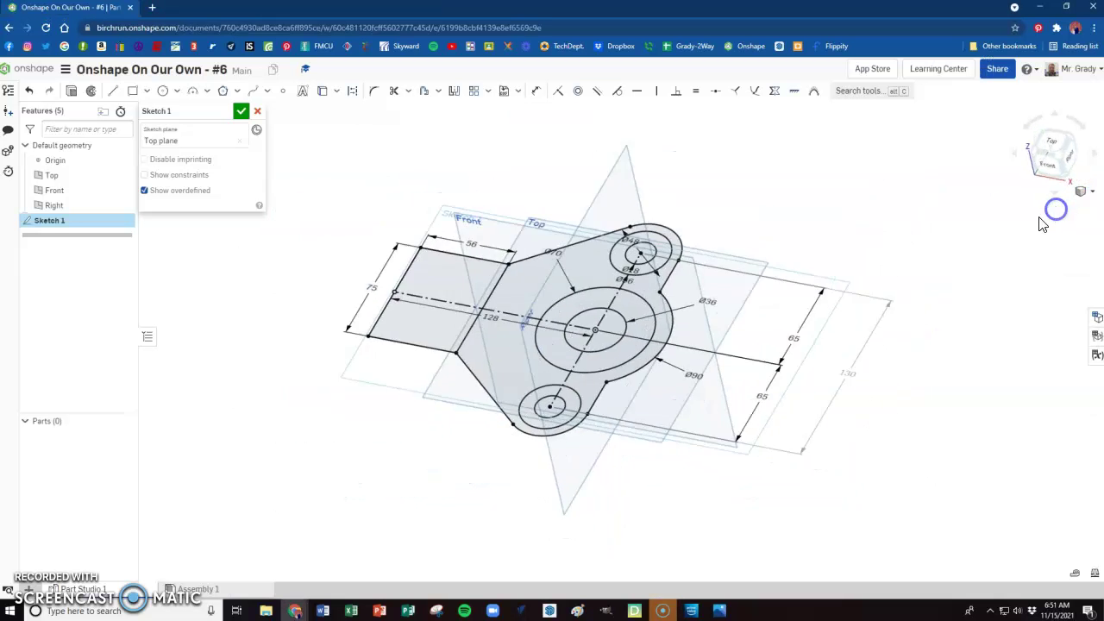
left_click(241, 110)
left_click(124, 91)
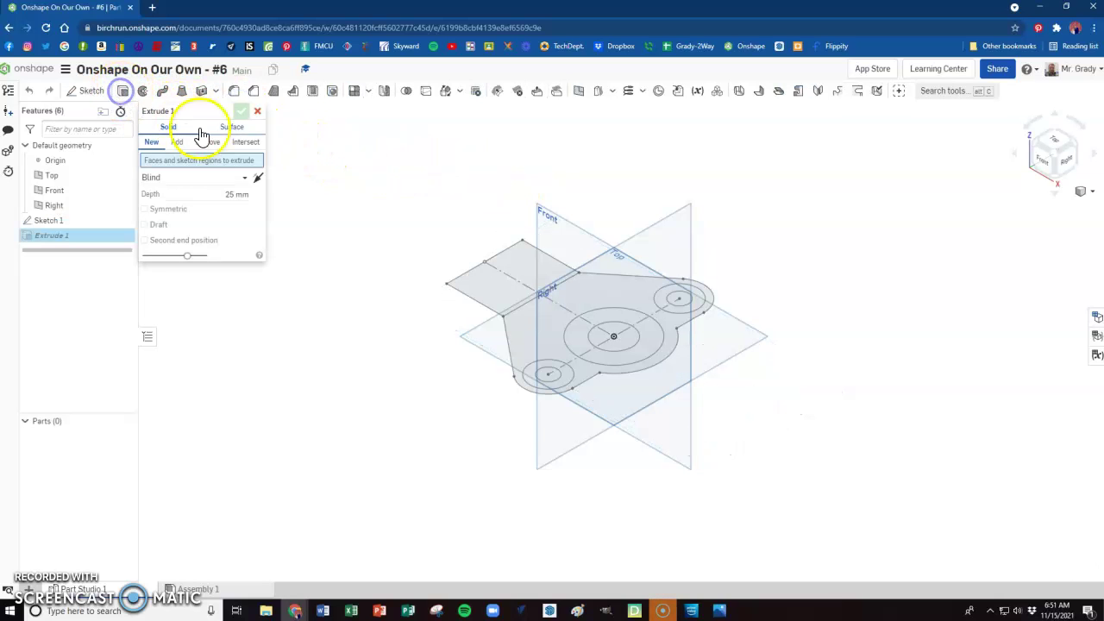
scroll(584, 320, "down", 2)
left_click(615, 287)
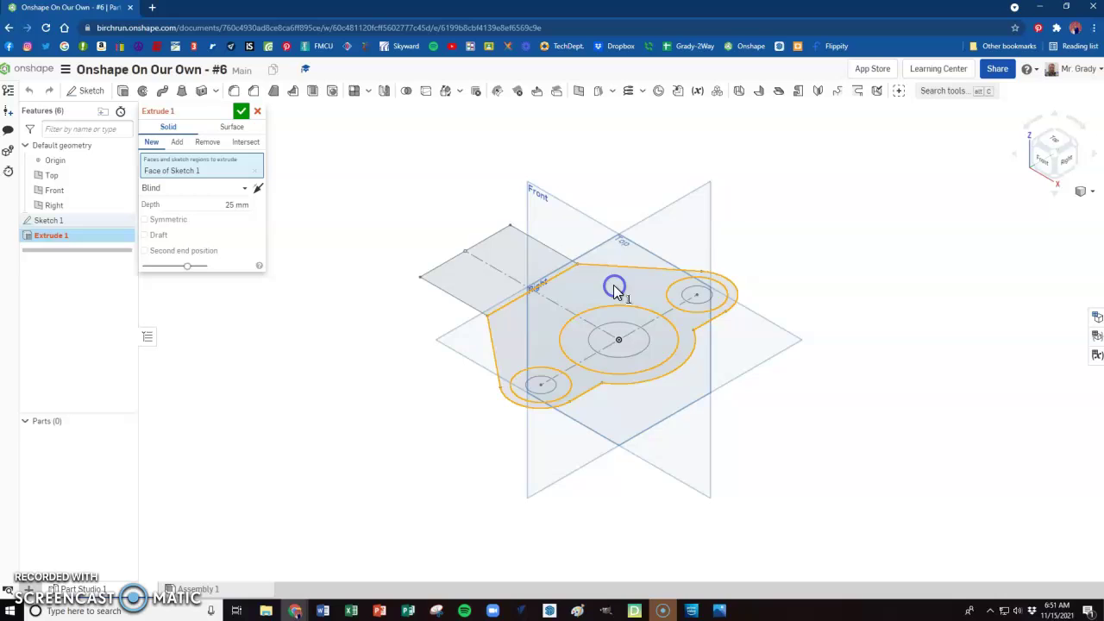
left_click(507, 255)
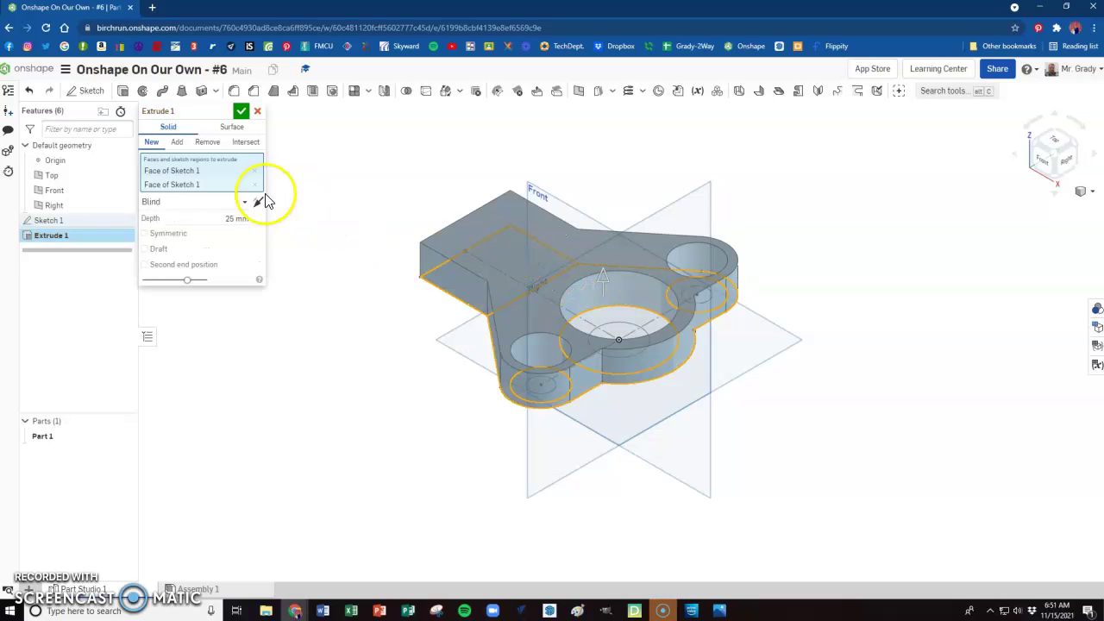
left_click(235, 218)
type("15")
key("Return")
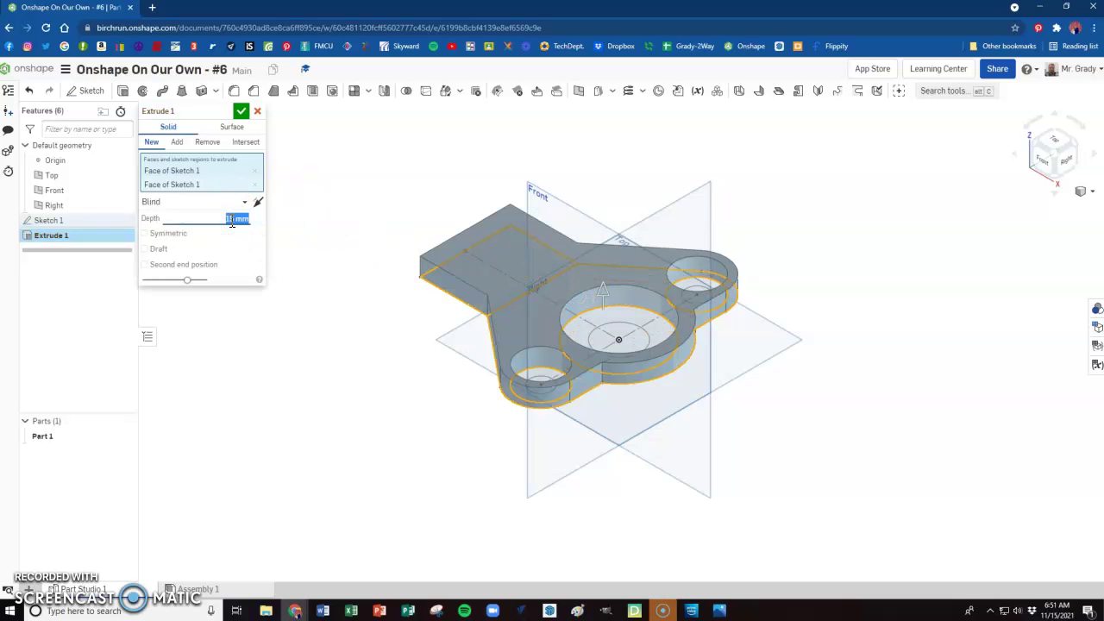
left_click(240, 111)
Step: Extrude the two small boss rings to a 19 mm height
left_click(123, 91)
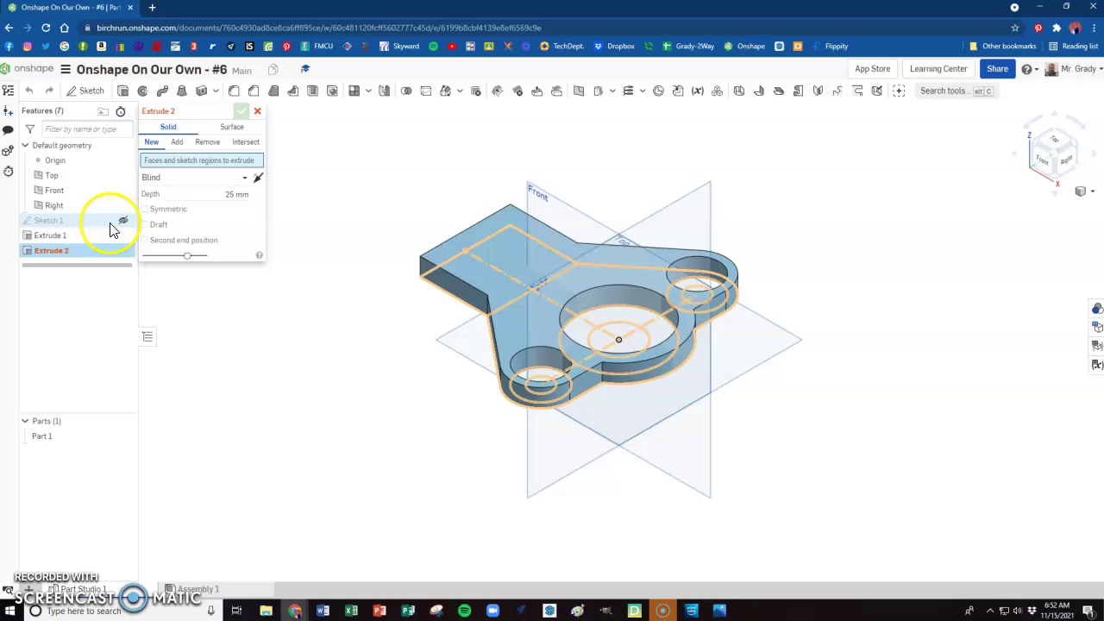
left_click(122, 222)
left_click(529, 376)
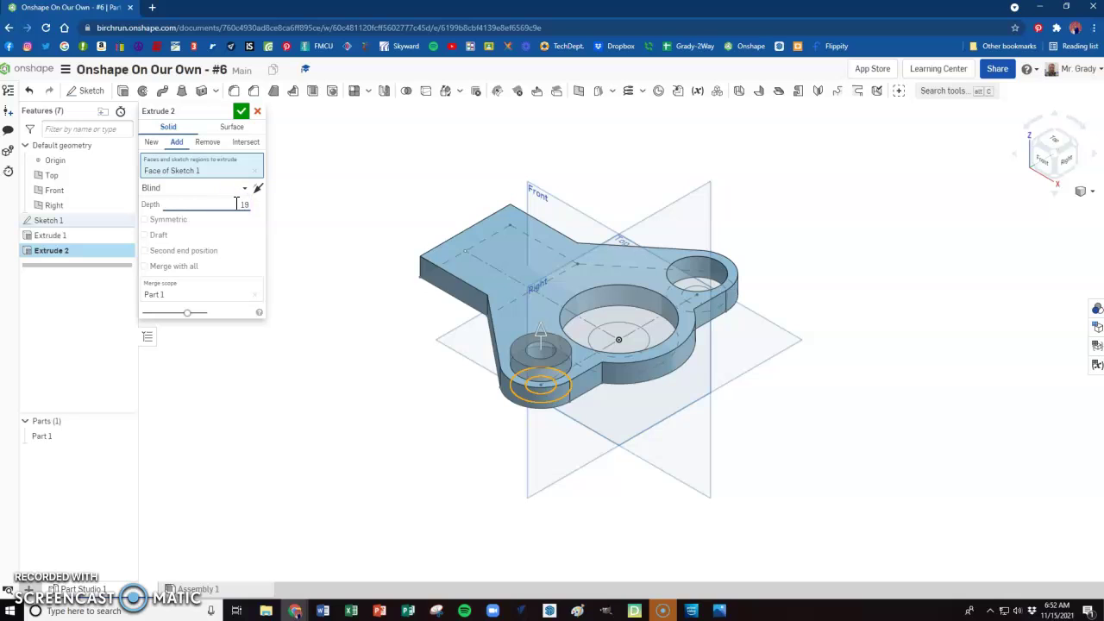
left_click(699, 363)
left_click(705, 281)
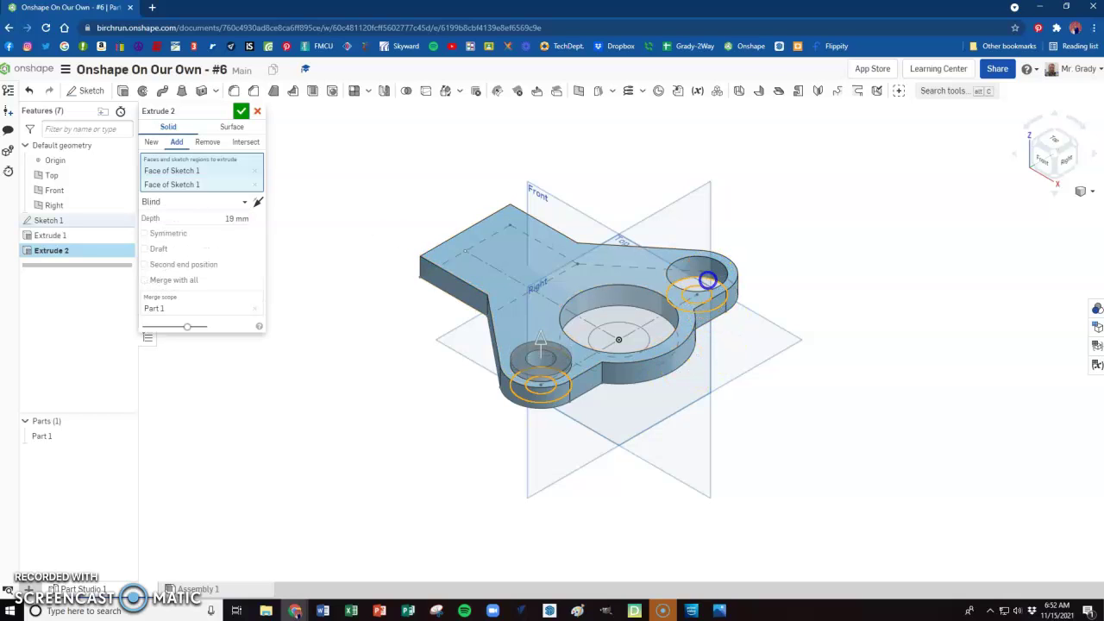
left_click(241, 113)
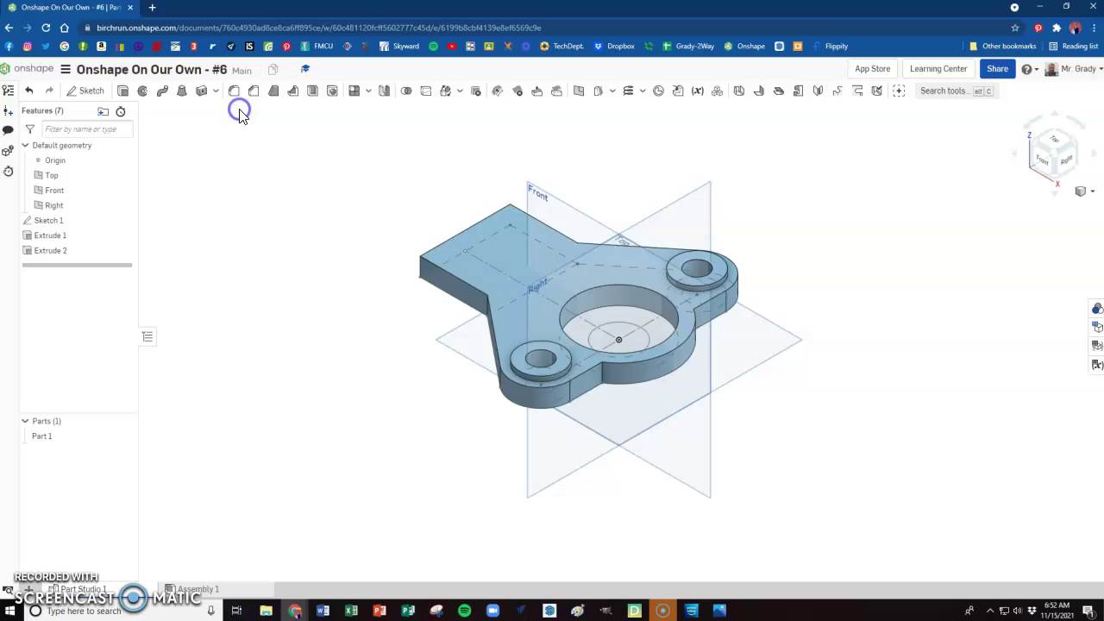
Step: Extrude the central ring region 119 mm, added to Part 1, as the tall boss
key("alt+Tab")
key("alt+Tab")
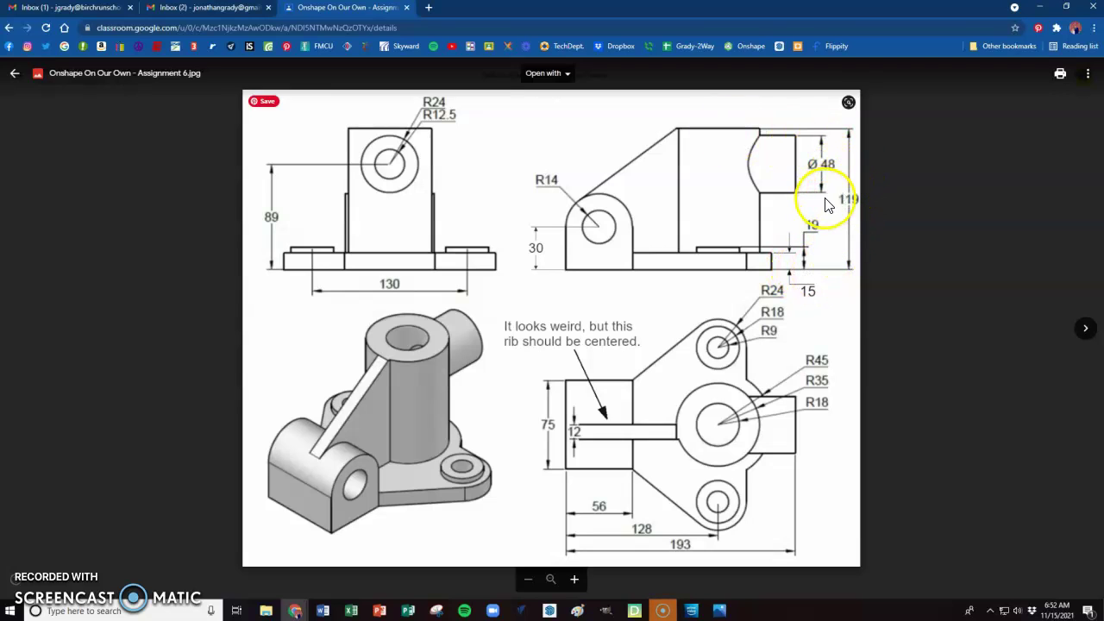
key("alt+Tab")
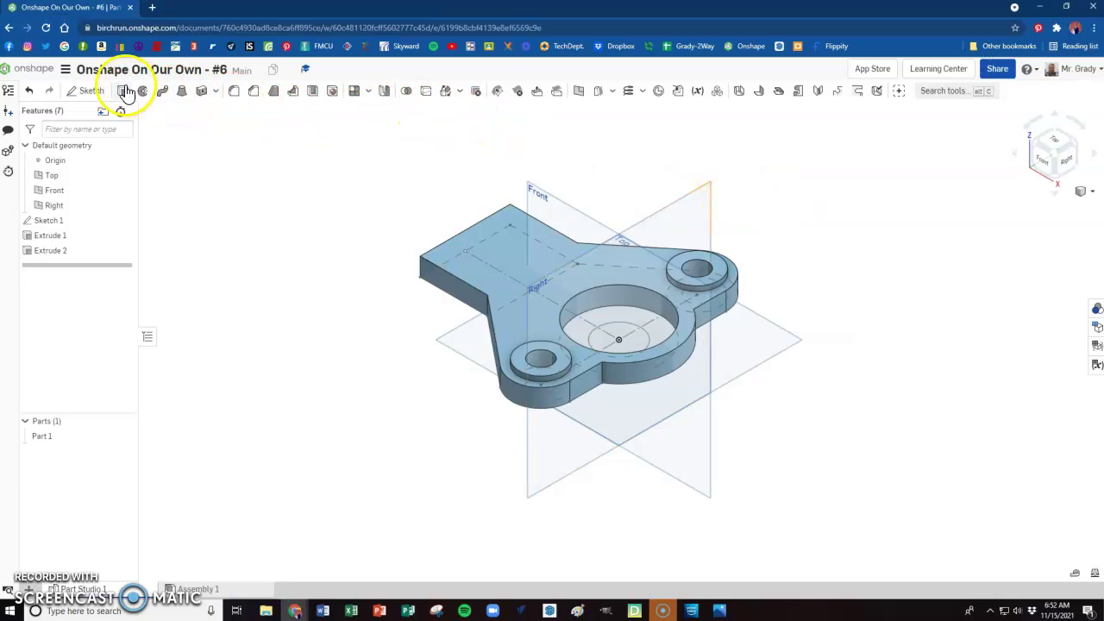
left_click(125, 90)
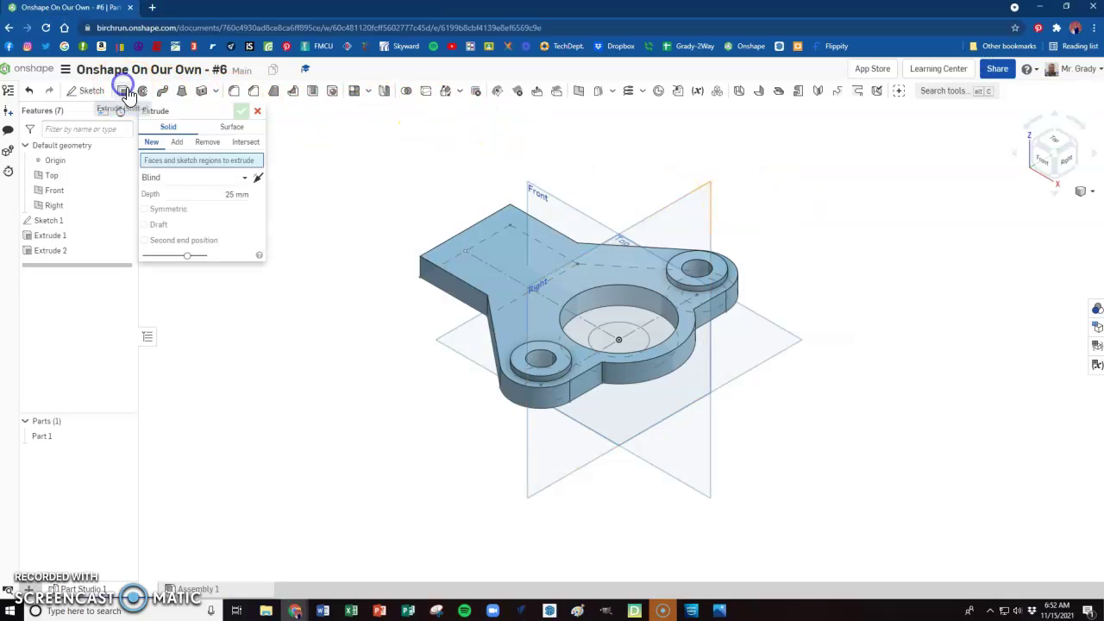
left_click(653, 315)
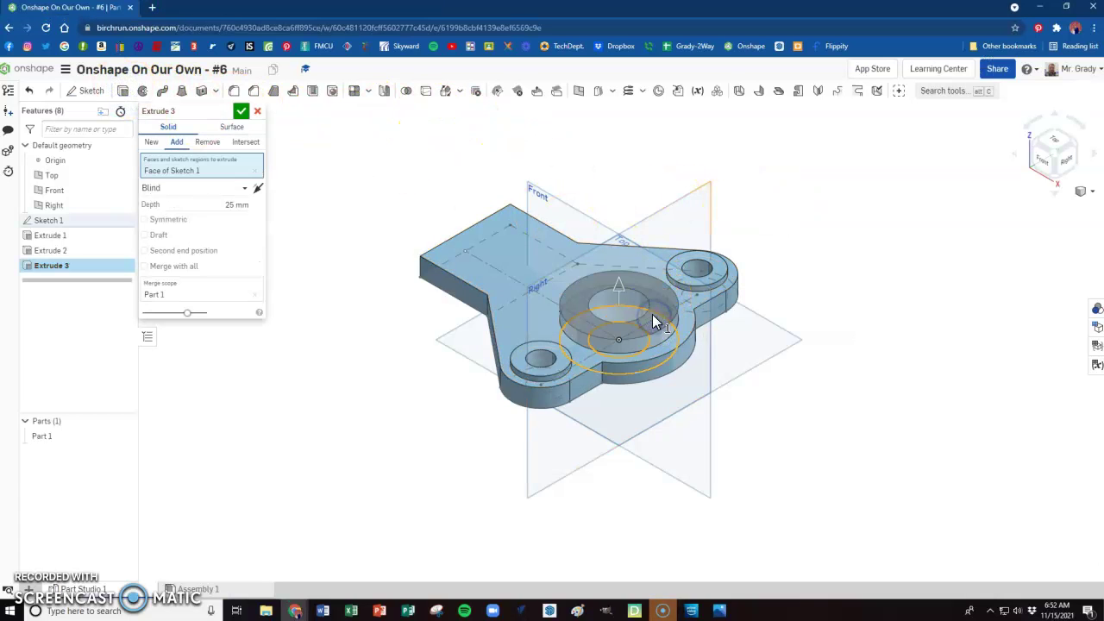
left_click(237, 205)
type("119")
key("Return")
left_click(181, 148)
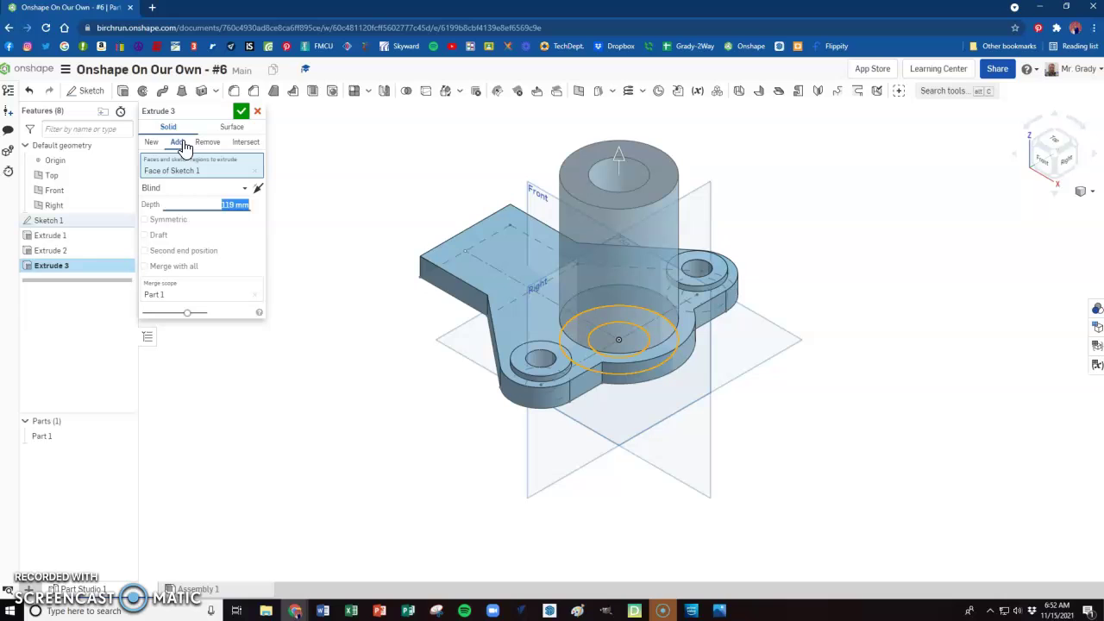
left_click(241, 110)
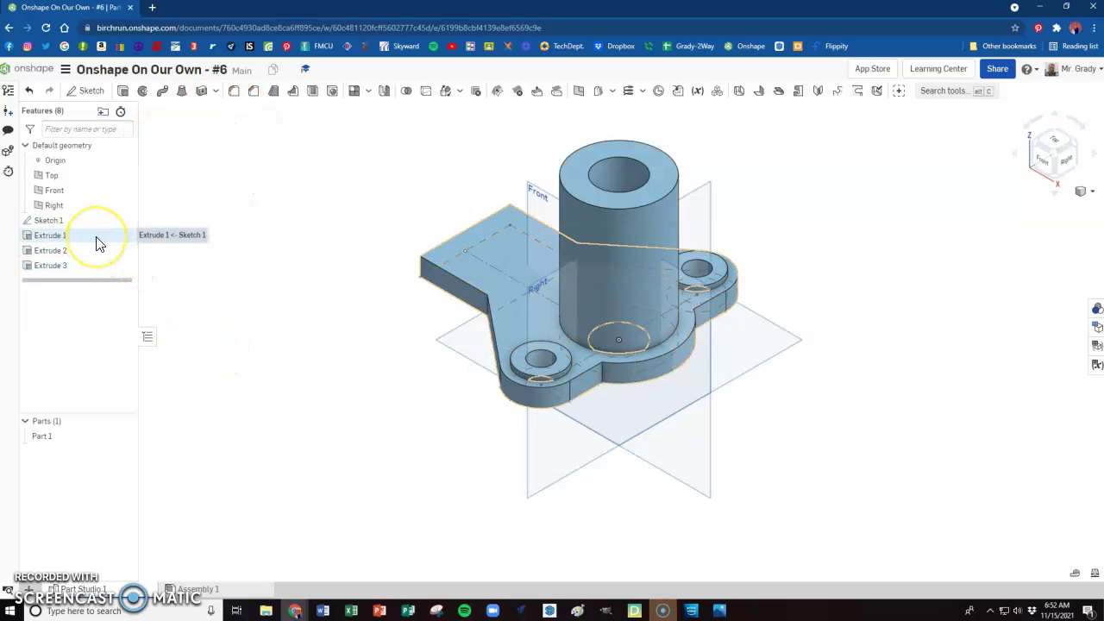
Step: Check the assignment drawing for the R14 side lug at 30 mm height, then return to Onshape
key("alt+Tab")
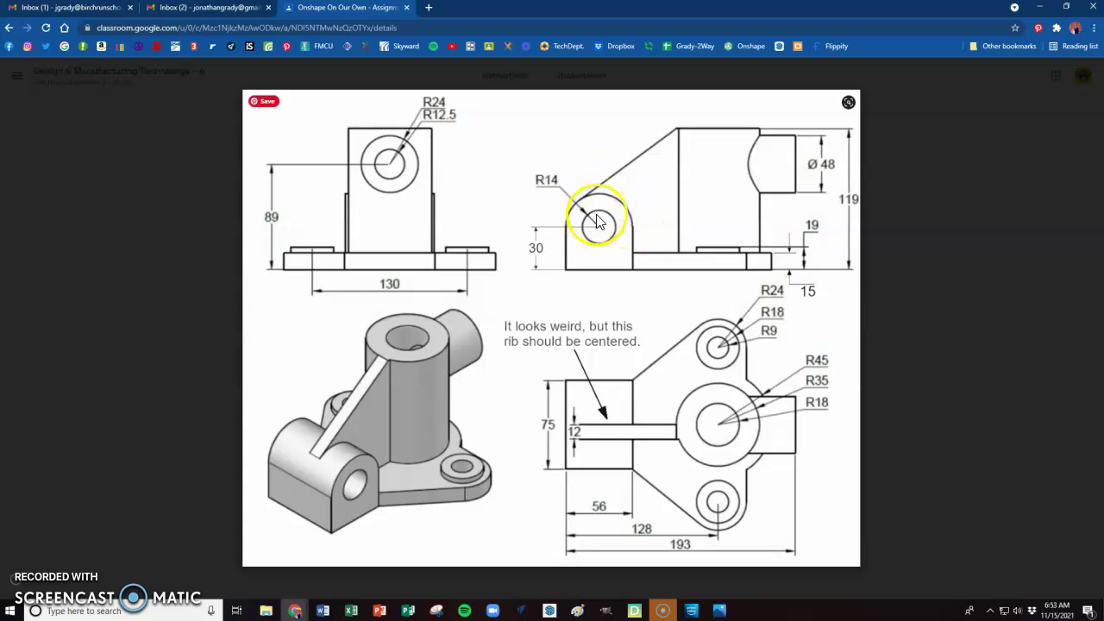
key("alt+Tab")
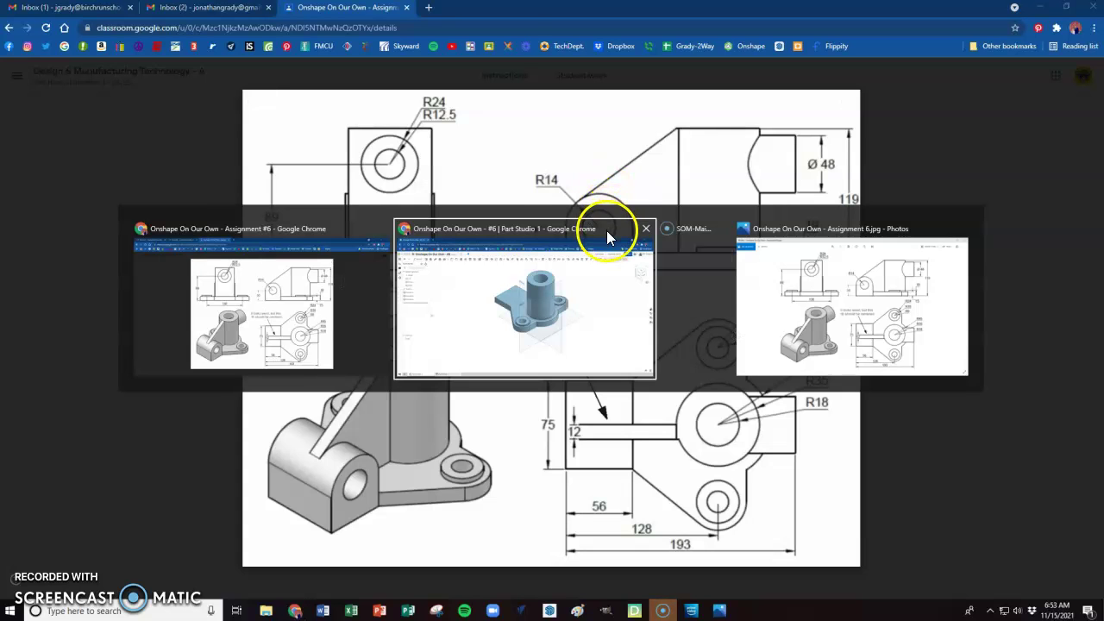
Step: Hide Sketch 1 and start Sketch 2 on the base plate's front face, viewed normal
left_click(607, 229)
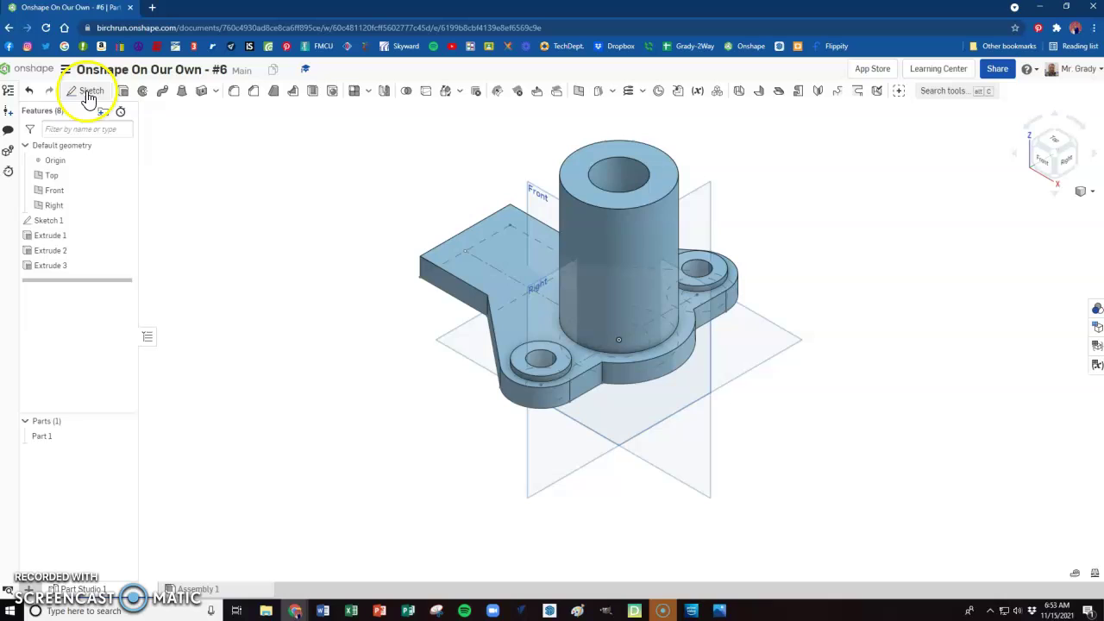
left_click(122, 222)
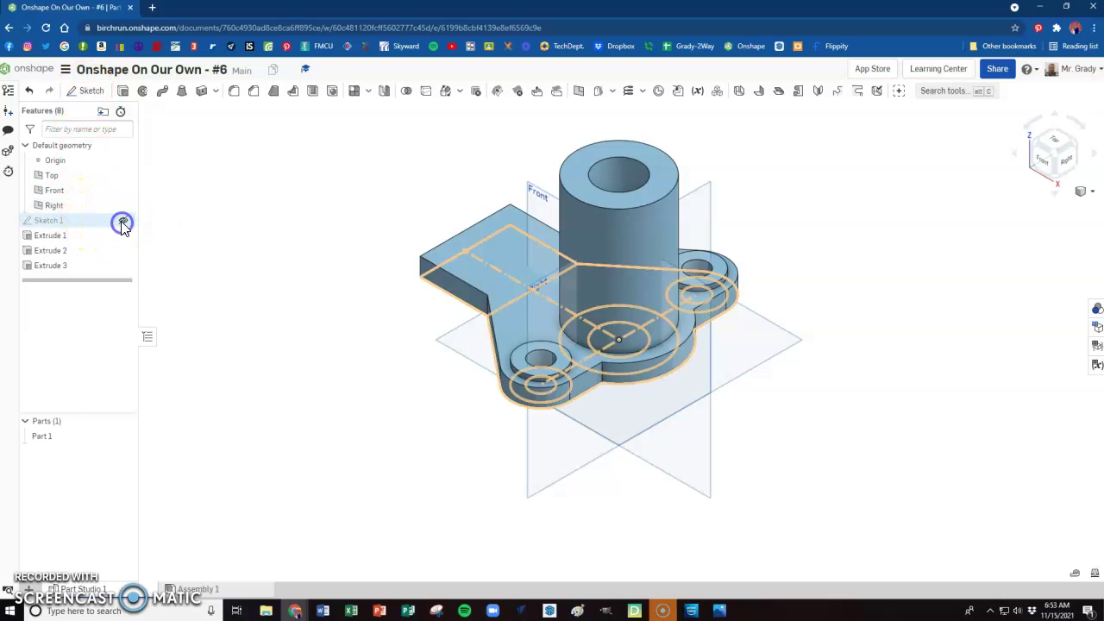
left_click(87, 90)
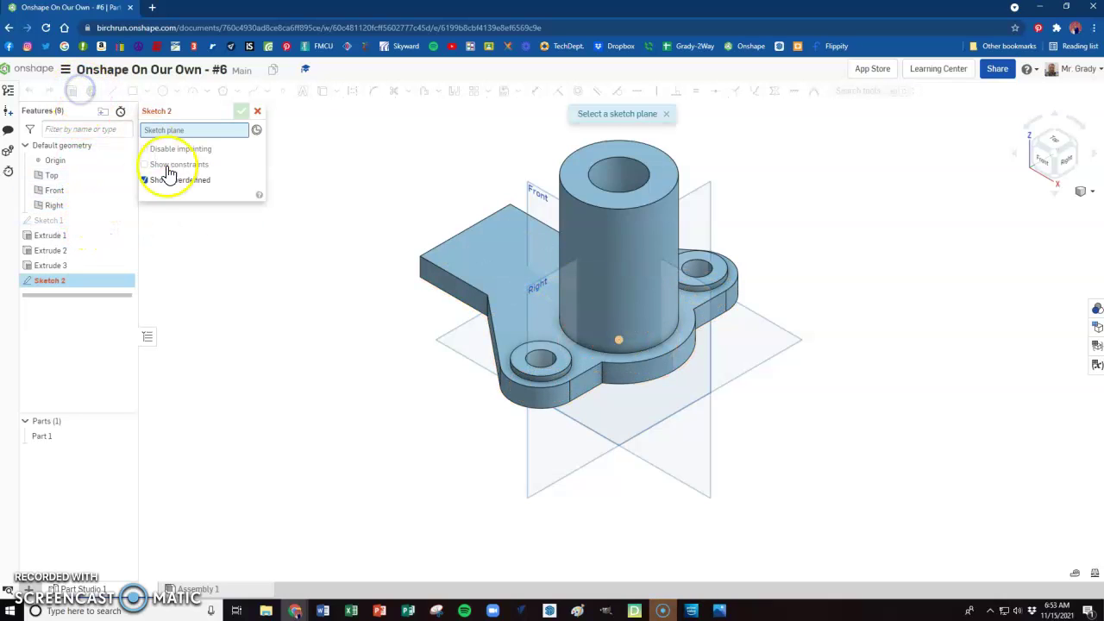
left_click(450, 290)
right_click(390, 236)
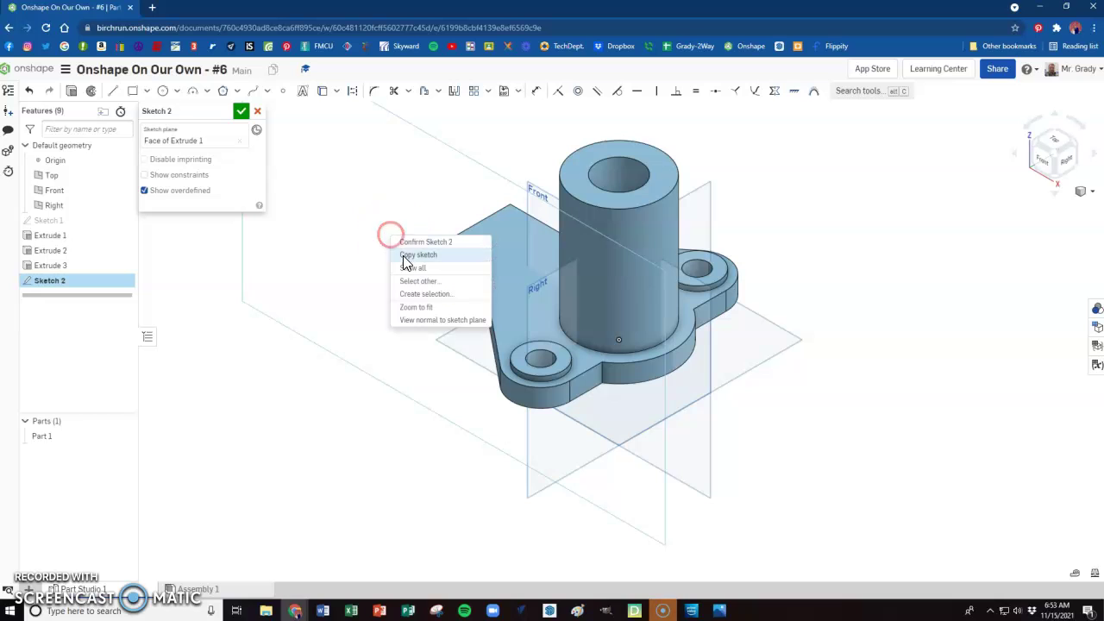
left_click(440, 320)
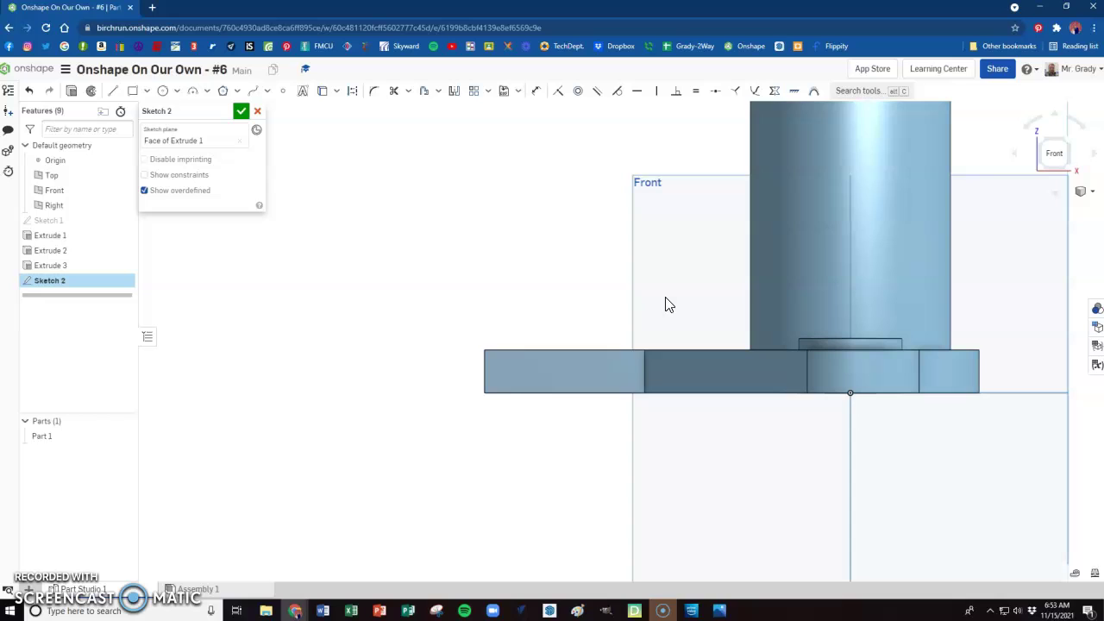
Step: Draw a 30 mm vertical line rising from the plate's bottom edge
key("u")
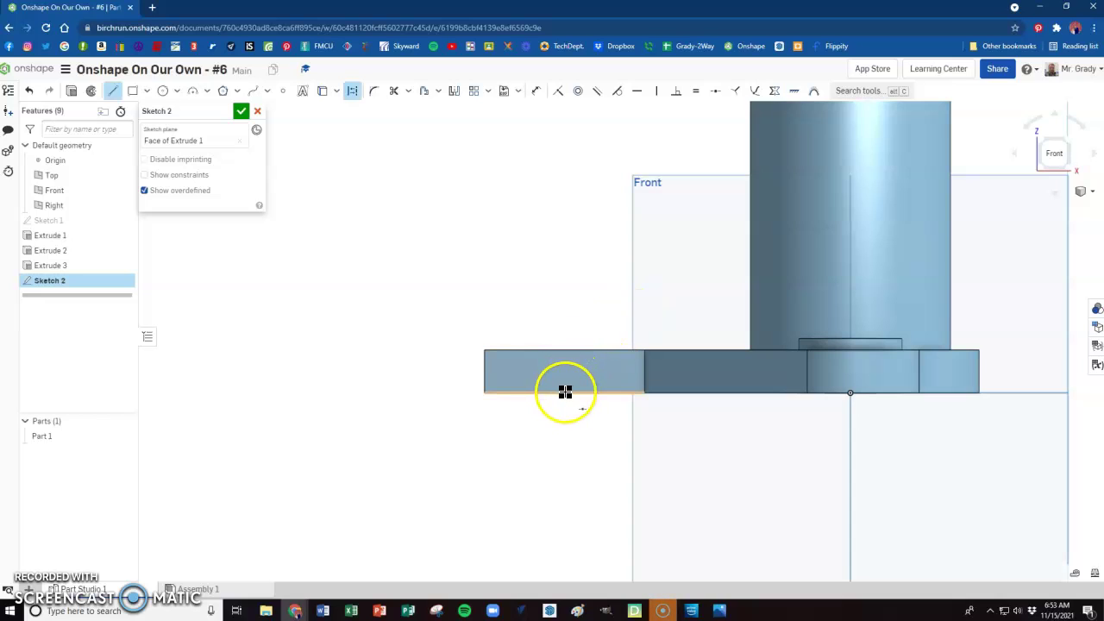
left_click_drag(565, 392, 563, 287)
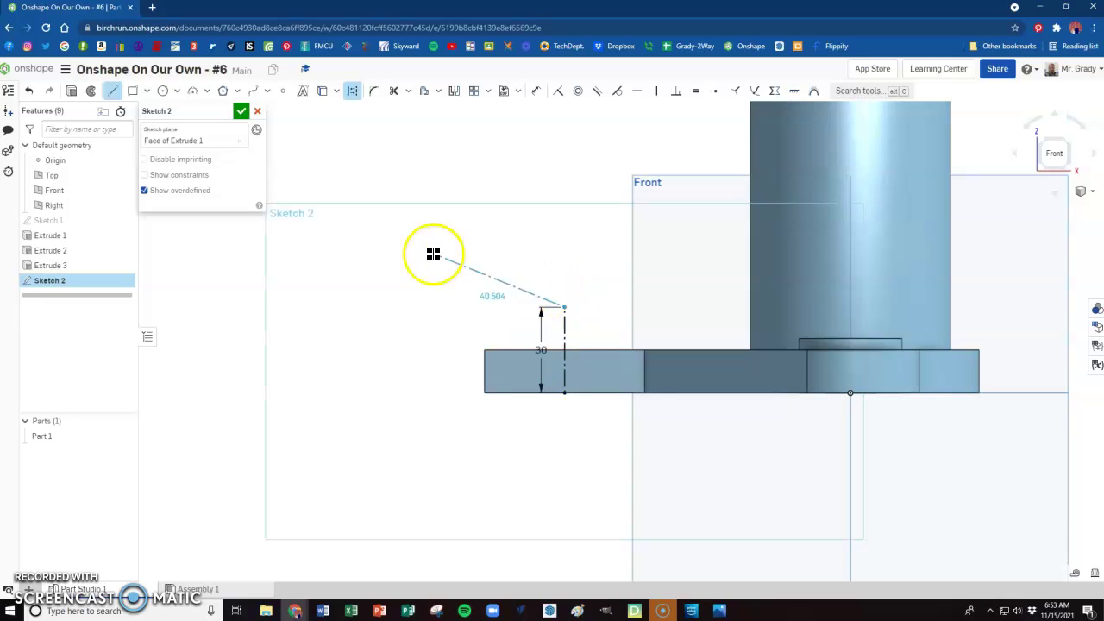
key("Escape")
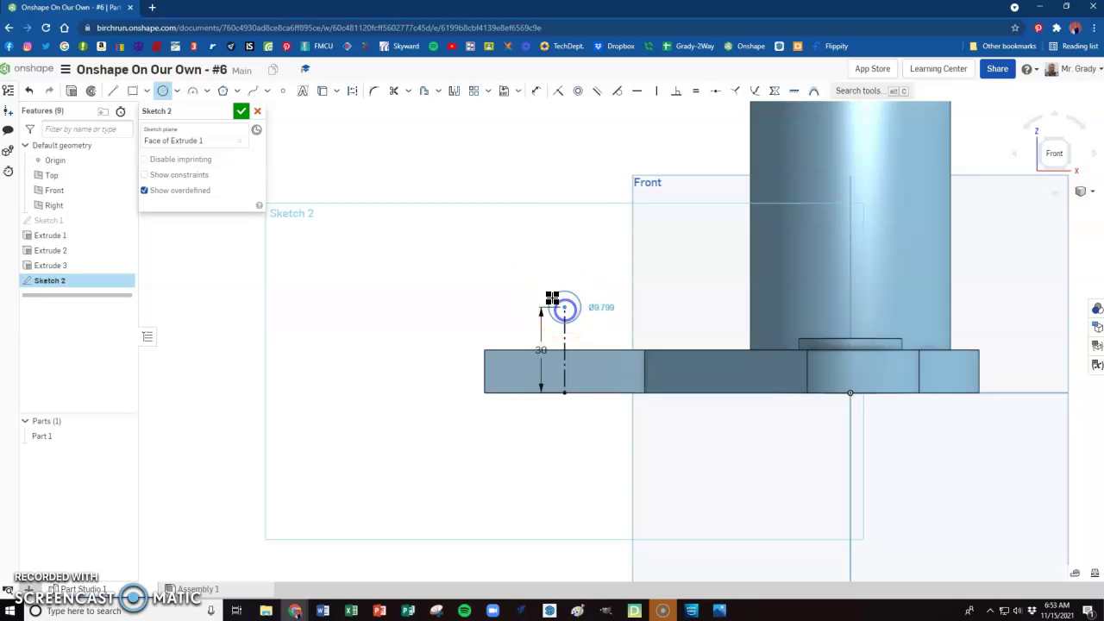
Step: Place a 28 mm circle on the lug's axis
key("alt+Tab")
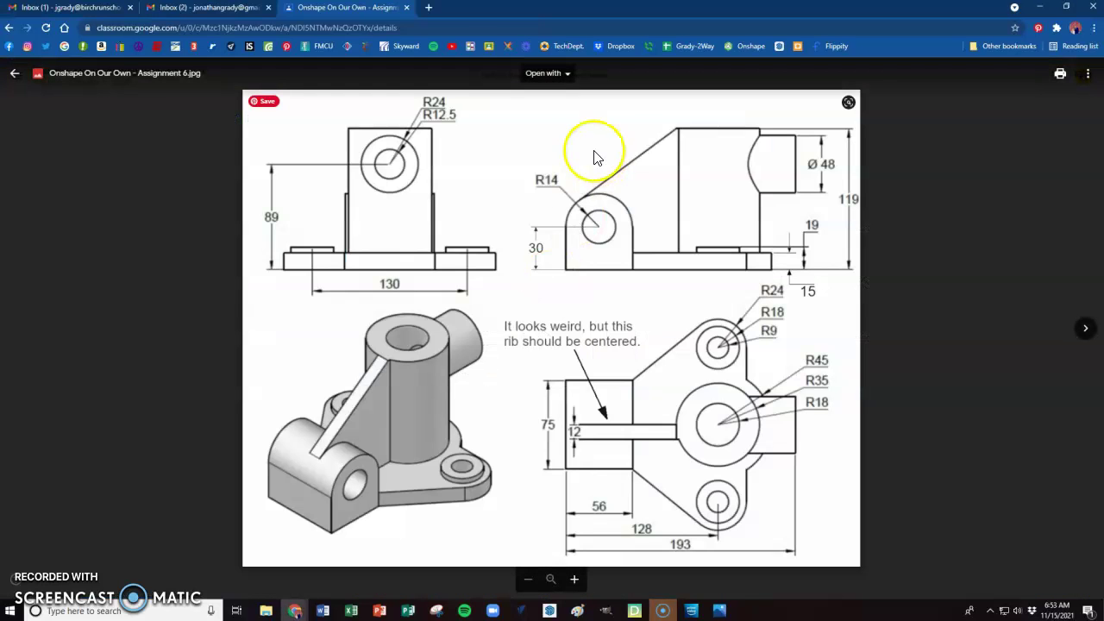
key("alt+Tab")
left_click(504, 306)
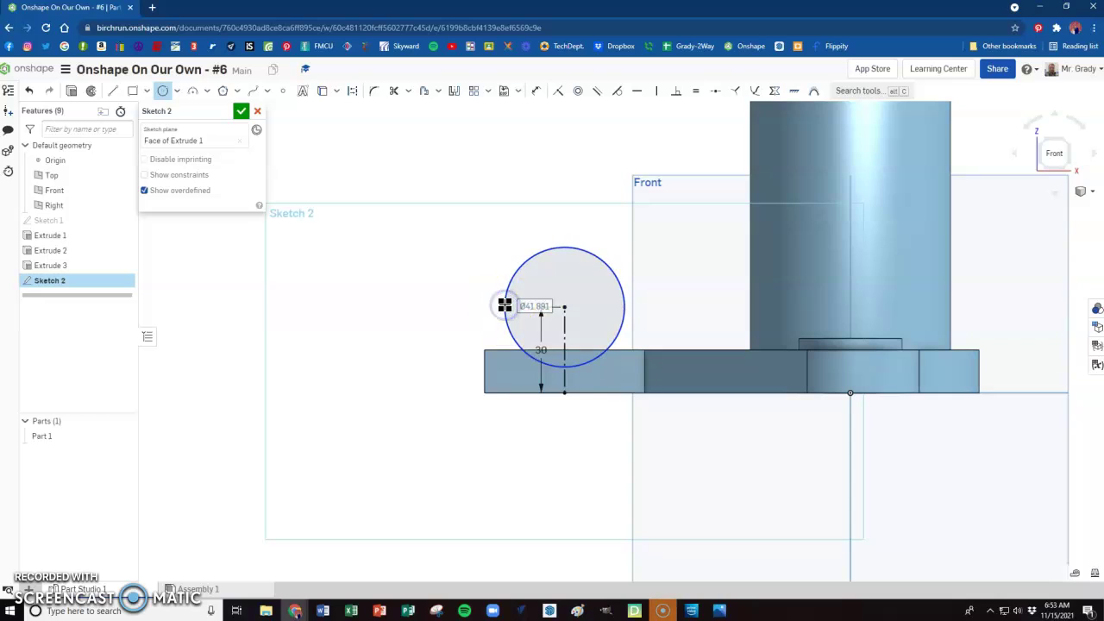
key("Return")
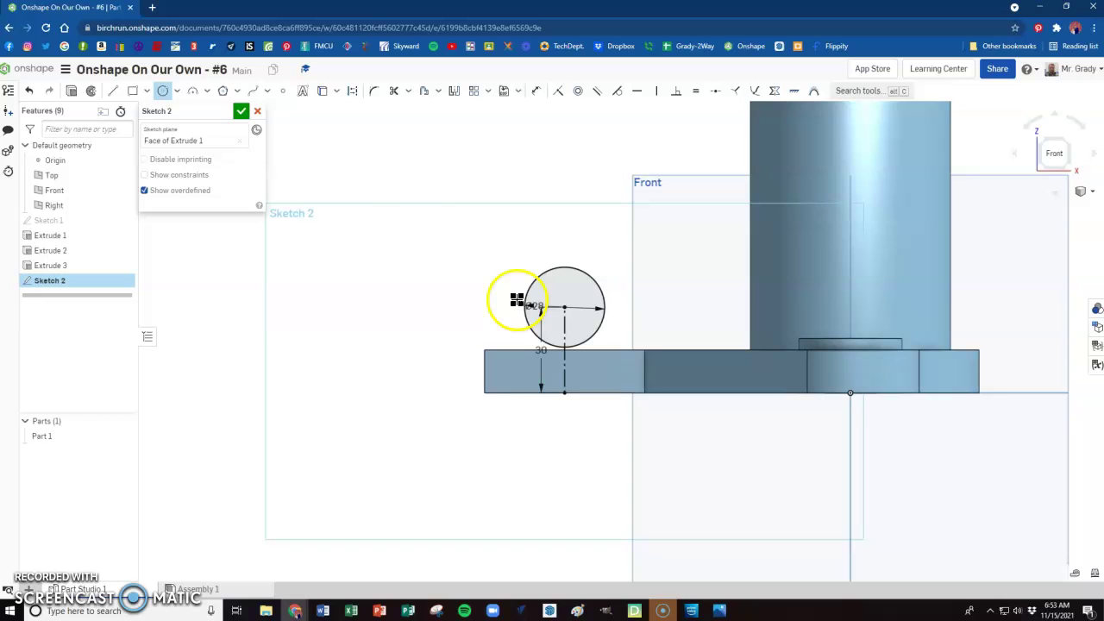
Step: Surround the circle with a center-point arc and side lines down to the block, then finish Sketch 2
left_click(207, 92)
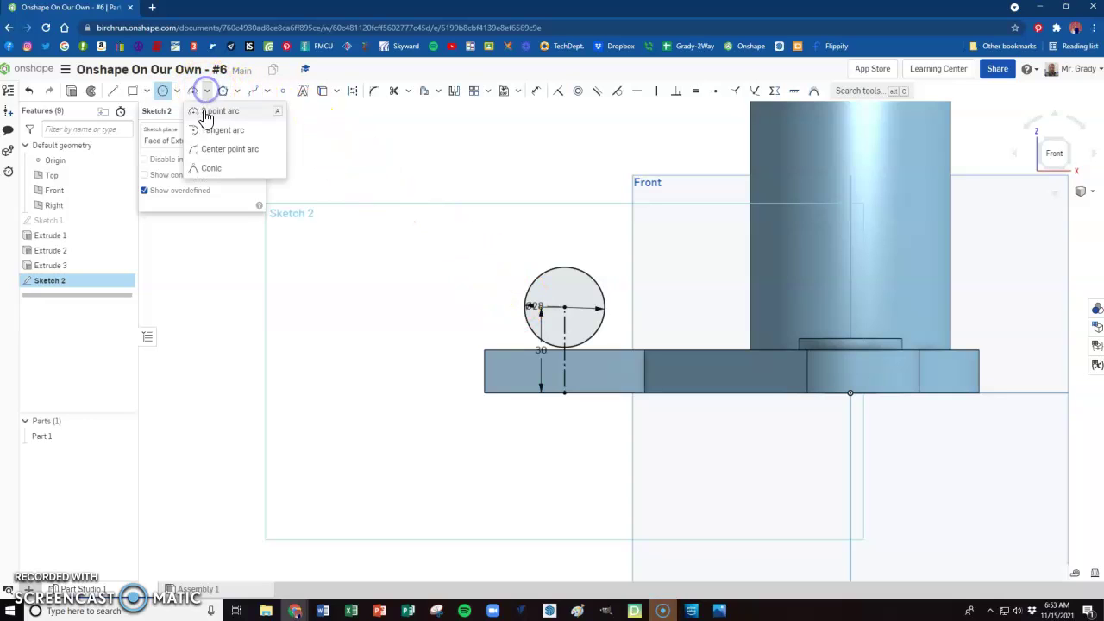
left_click(210, 148)
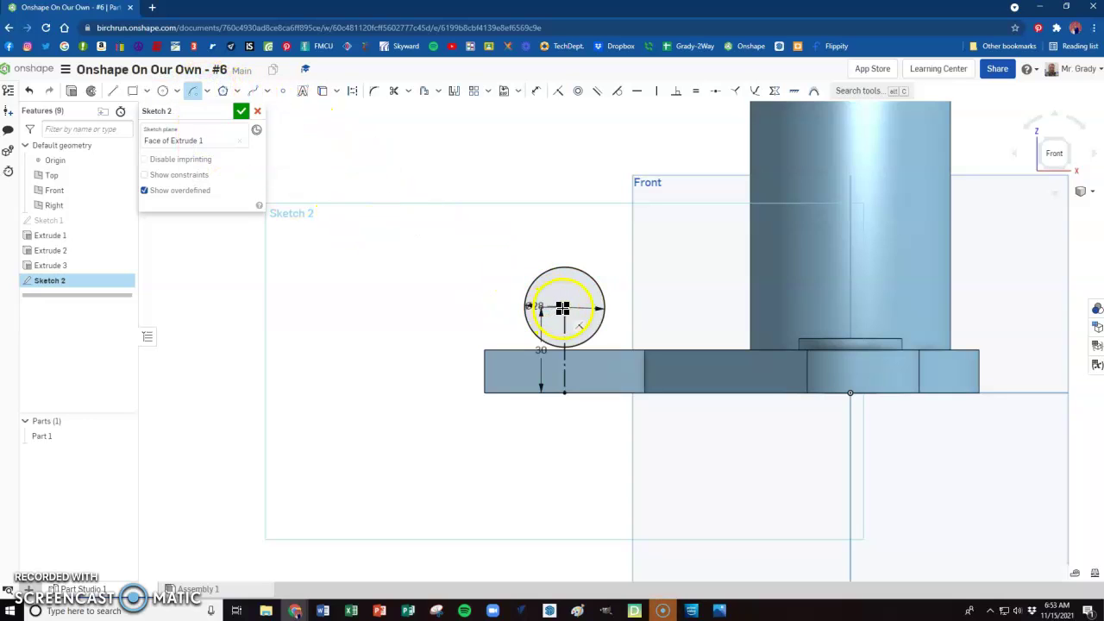
left_click(562, 308)
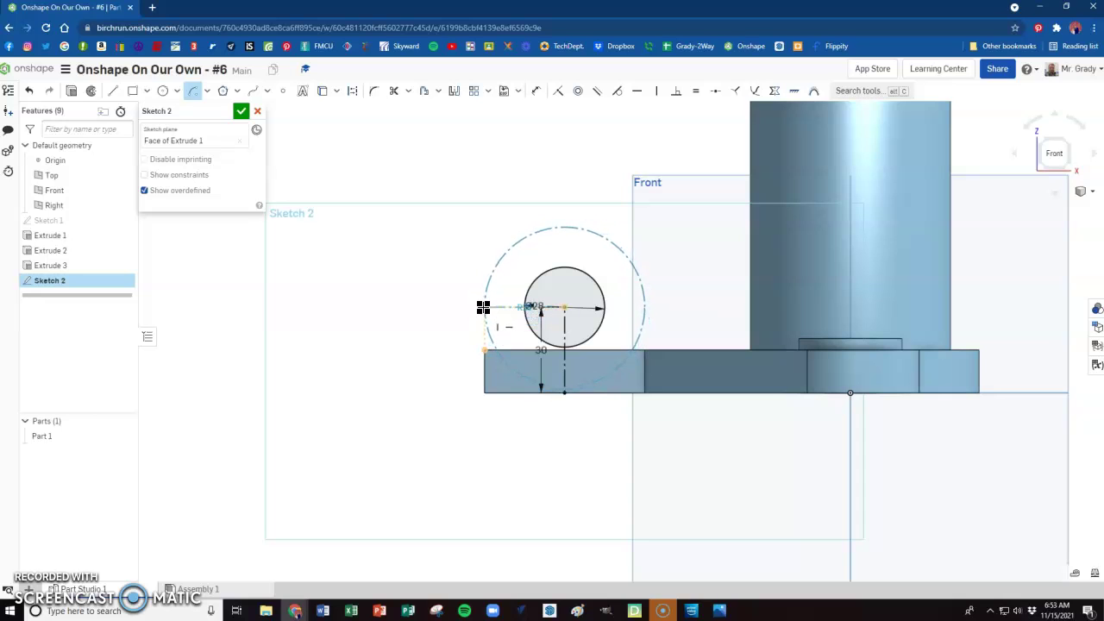
left_click_drag(483, 307, 645, 308)
left_click(658, 288)
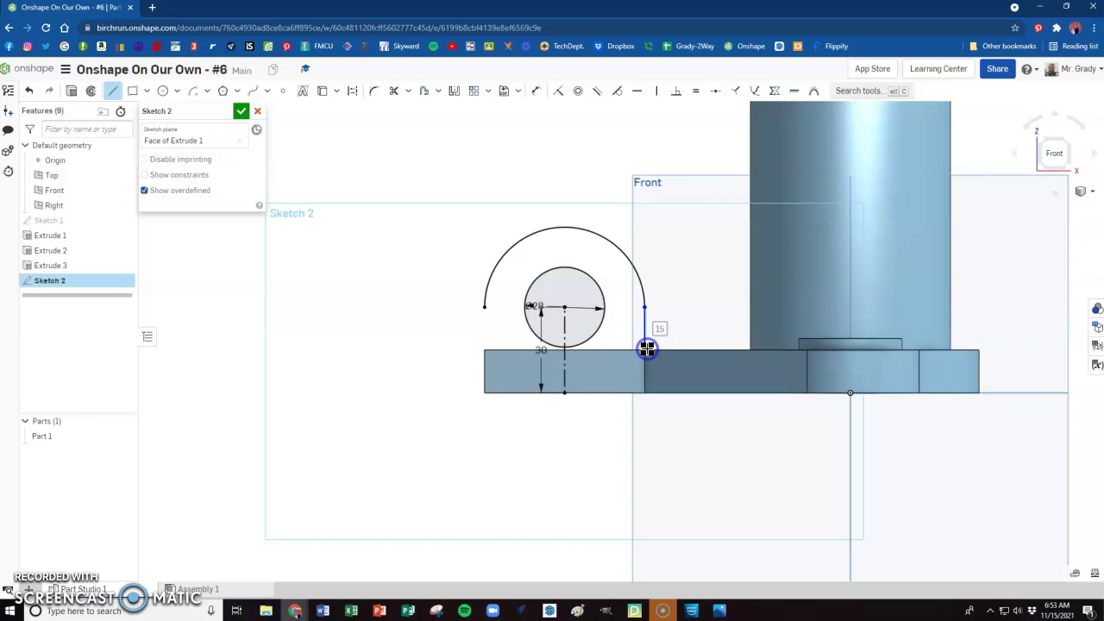
left_click(649, 348)
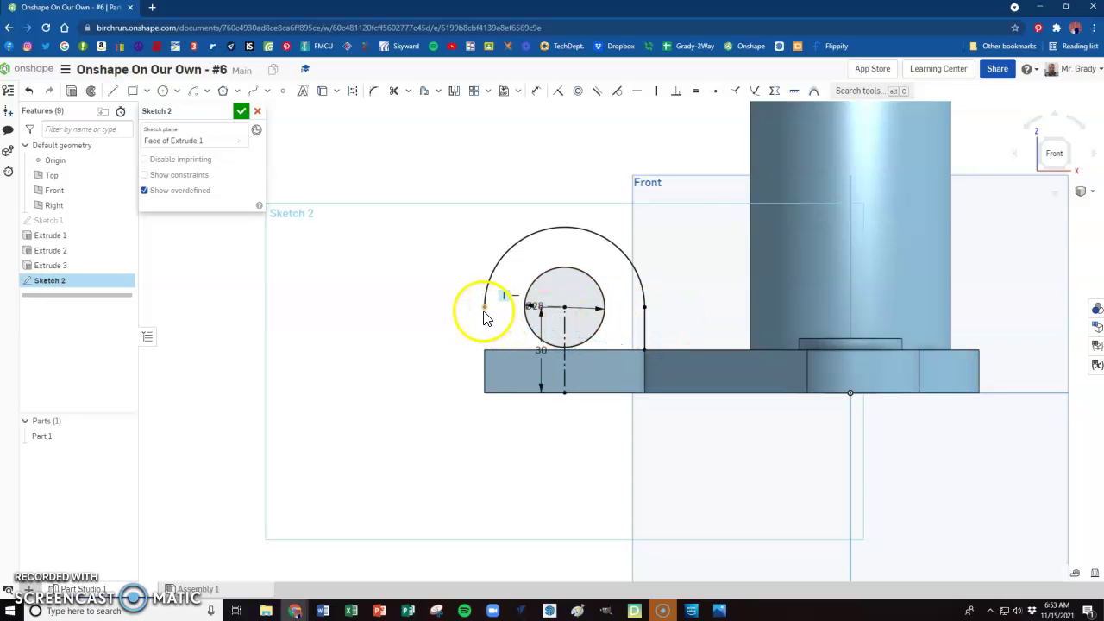
left_click(488, 347)
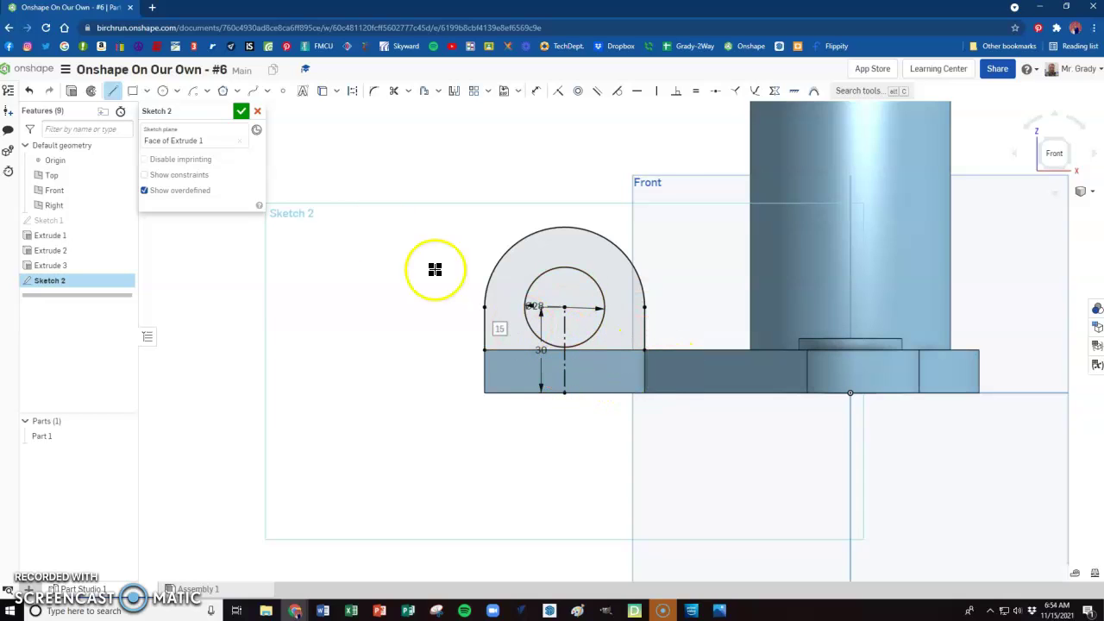
left_click(242, 114)
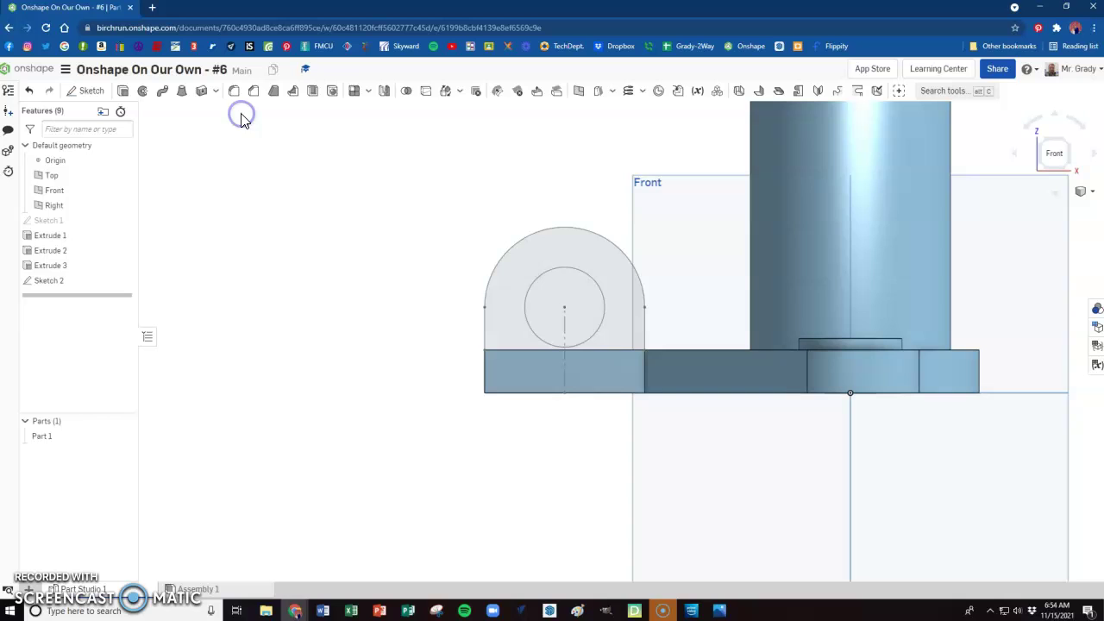
Step: Set up an Add extrusion of the Sketch 2 lug region, flipped into the part
left_click(1083, 196)
left_click(1064, 211)
left_click(122, 93)
left_click(506, 287)
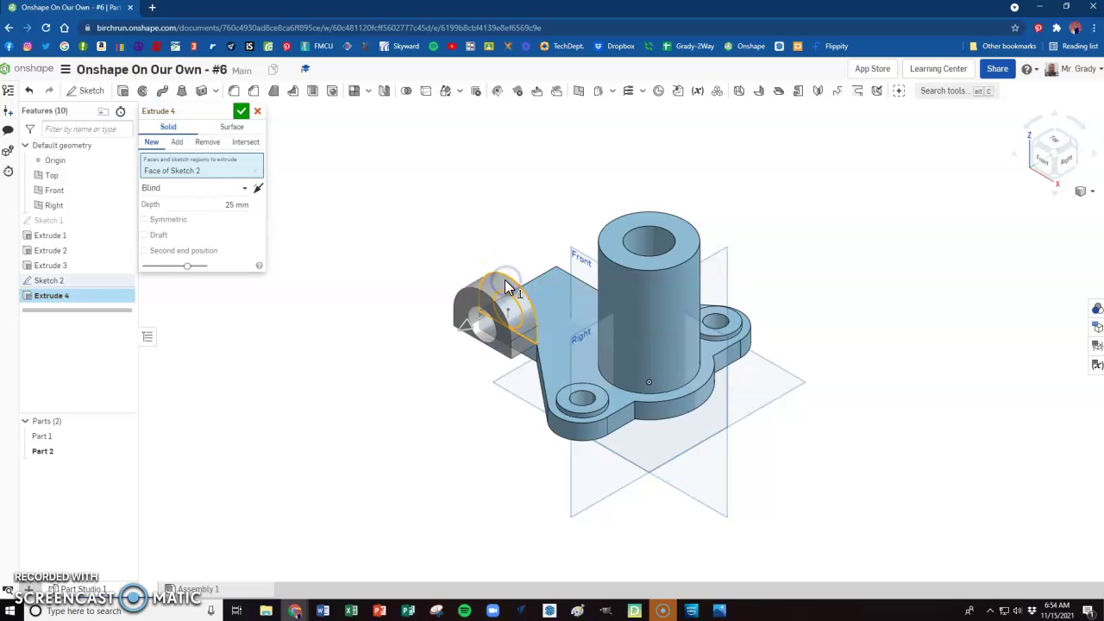
left_click(177, 141)
left_click(258, 190)
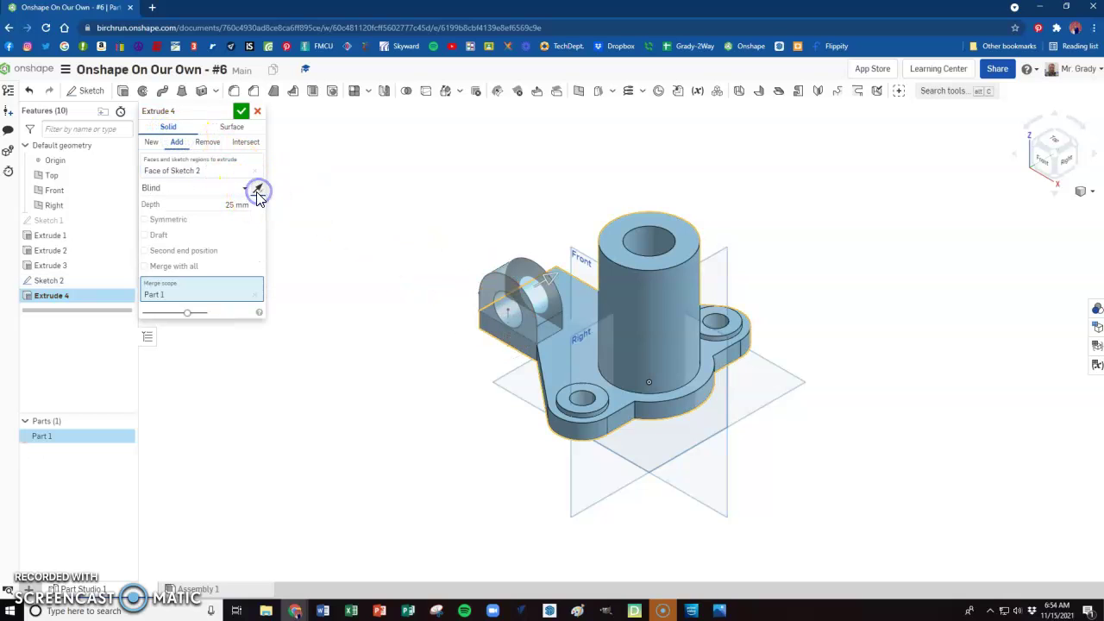
Step: Set the lug extrusion depth to 75 mm and accept it
key("alt+Tab")
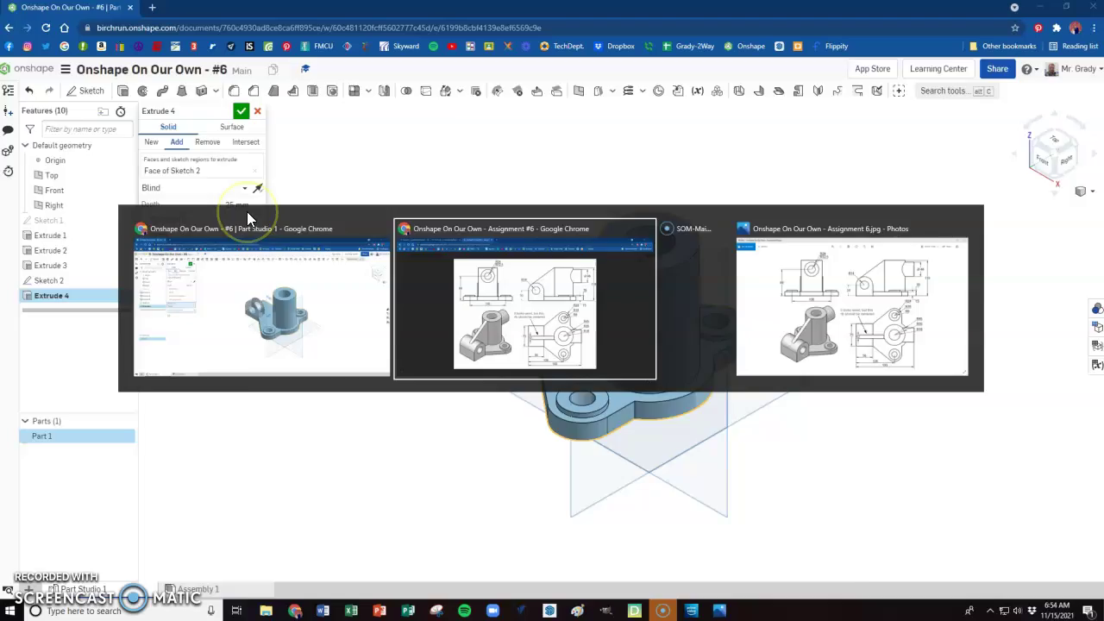
key("alt+Tab")
left_click(235, 207)
type("75")
key("Return")
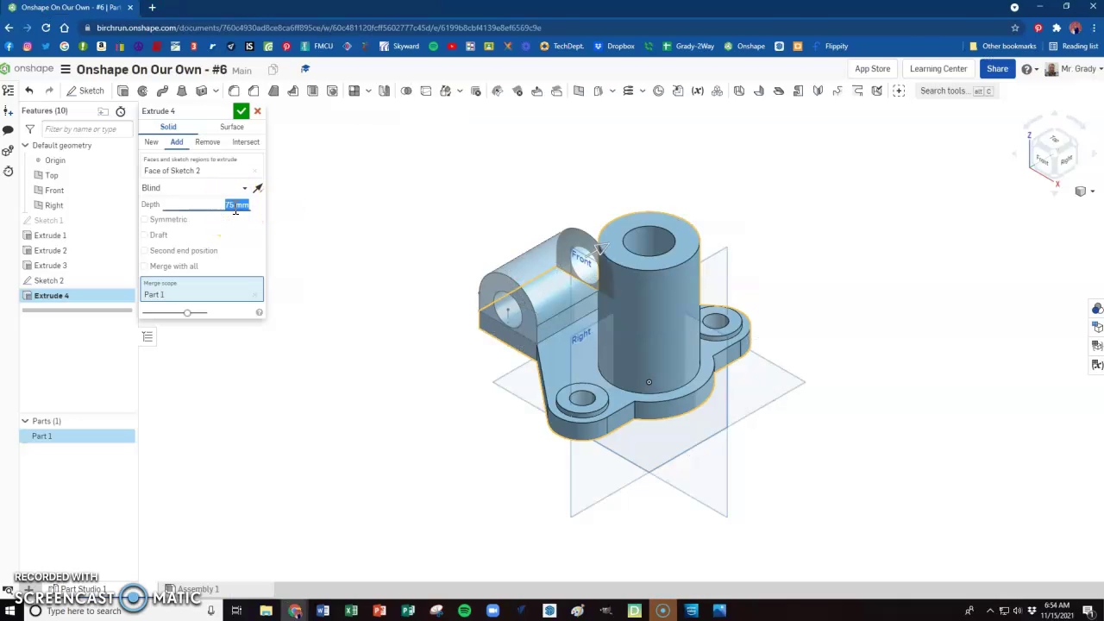
left_click(190, 188)
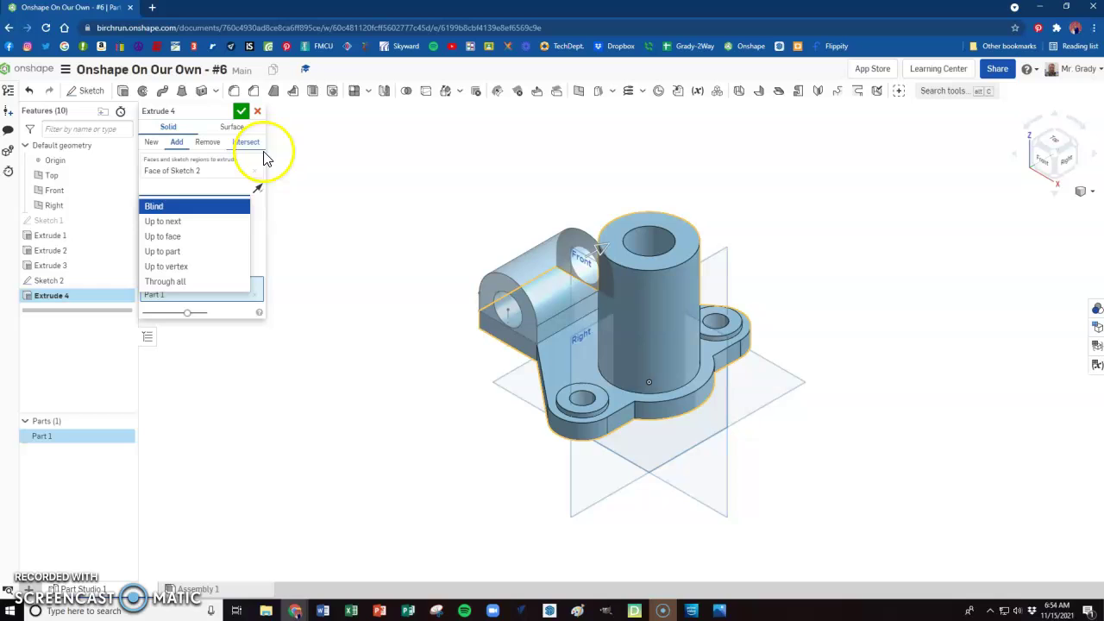
left_click(243, 119)
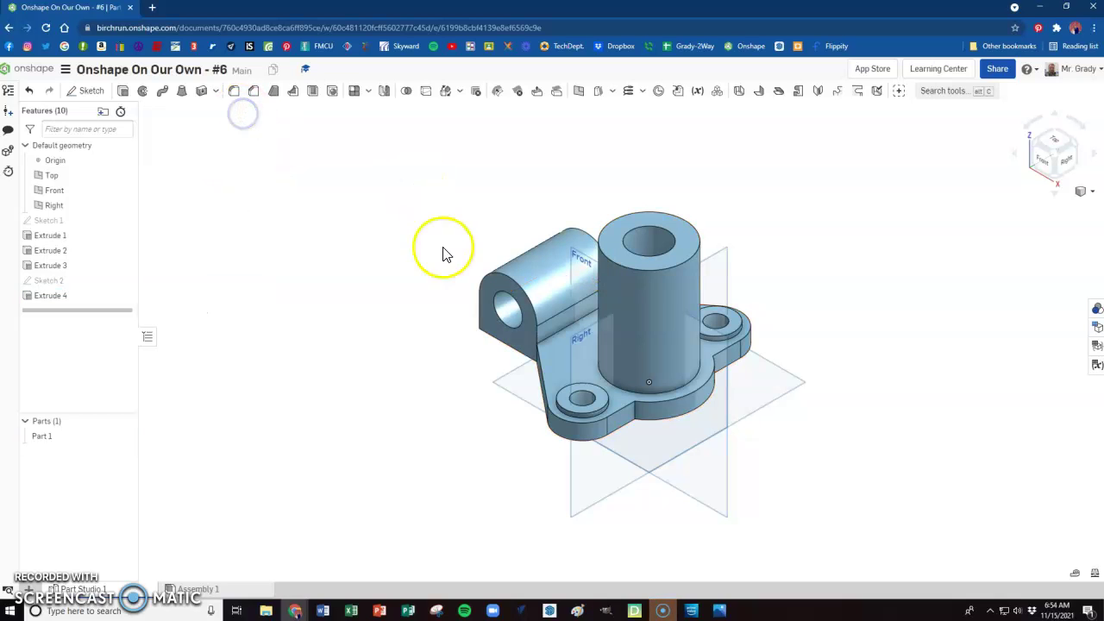
right_click_drag(451, 266, 503, 322)
left_click(505, 325)
key("alt+Tab")
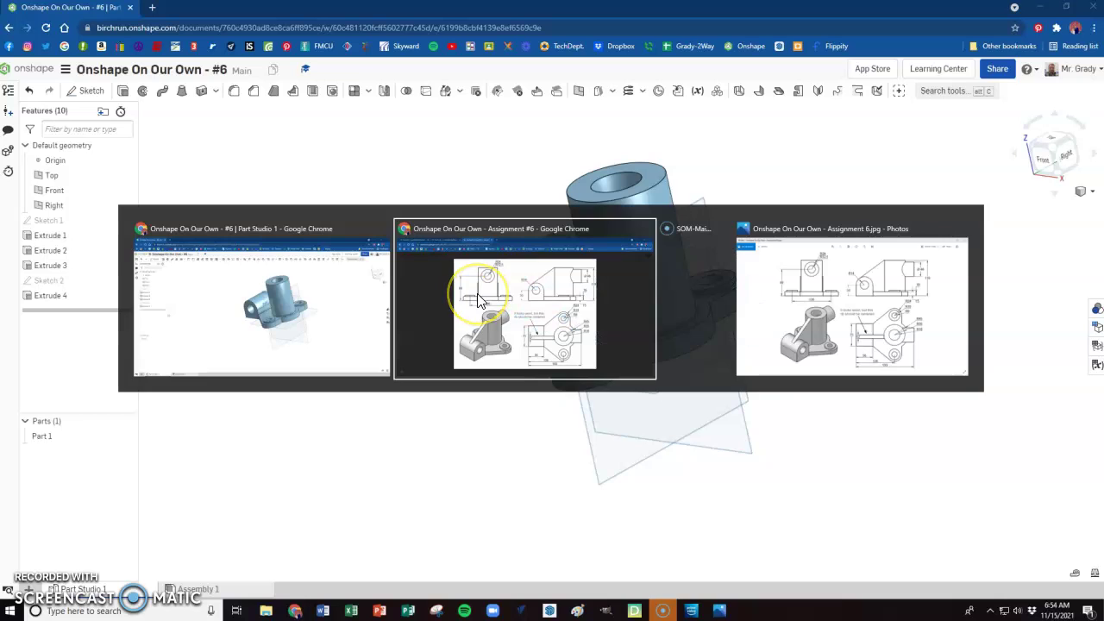
left_click(480, 299)
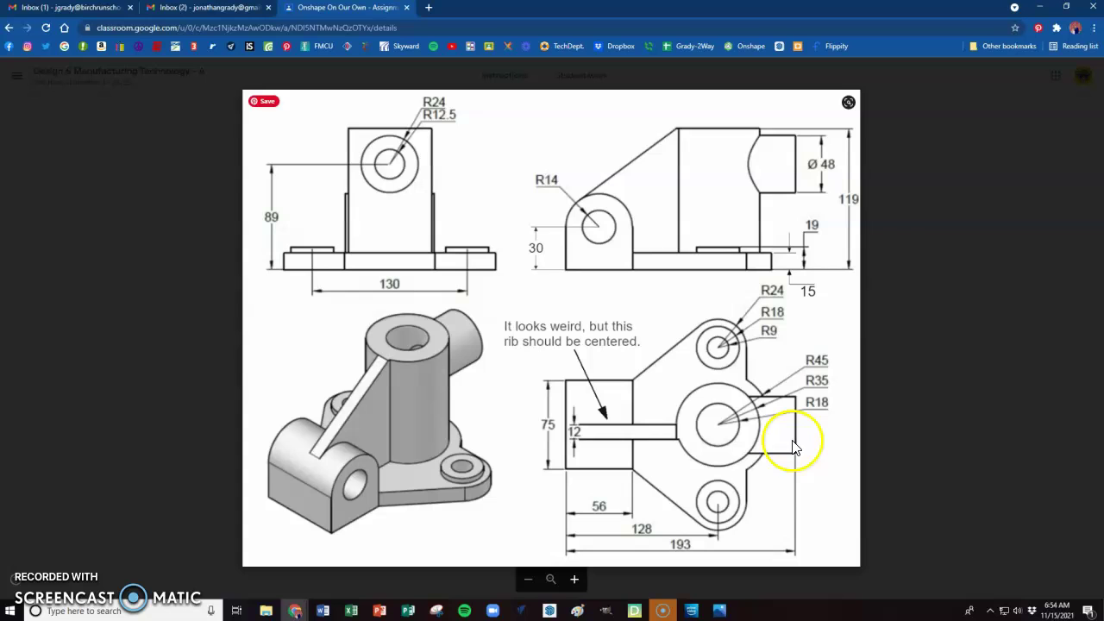
key("alt+Tab")
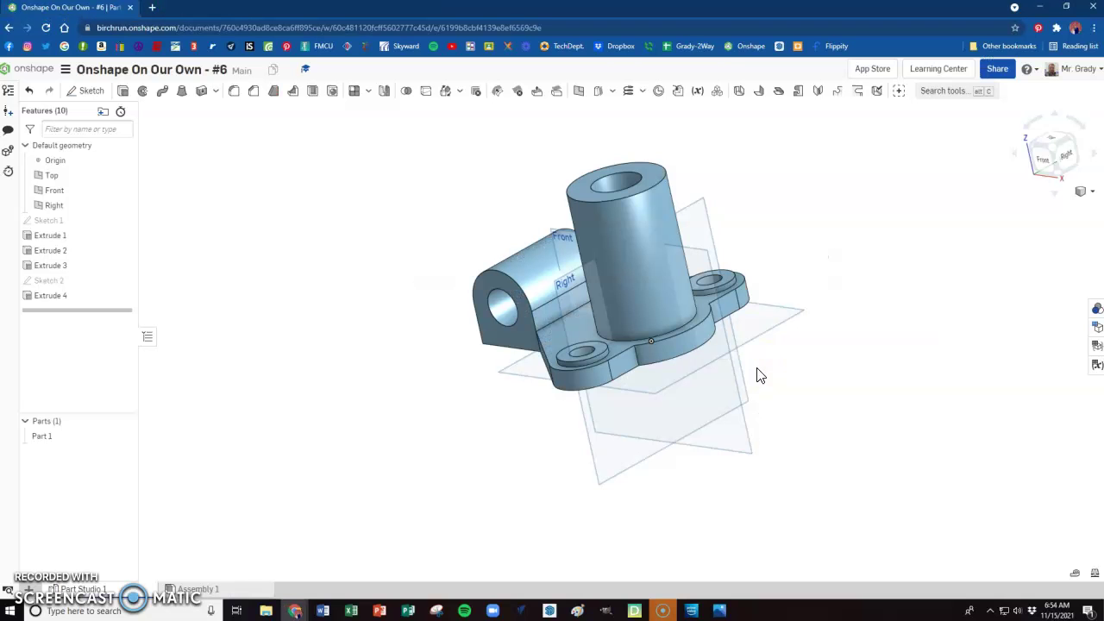
Step: Create Plane 1 on the lug's end face, flipped toward the part with 193 mm offset
left_click(576, 95)
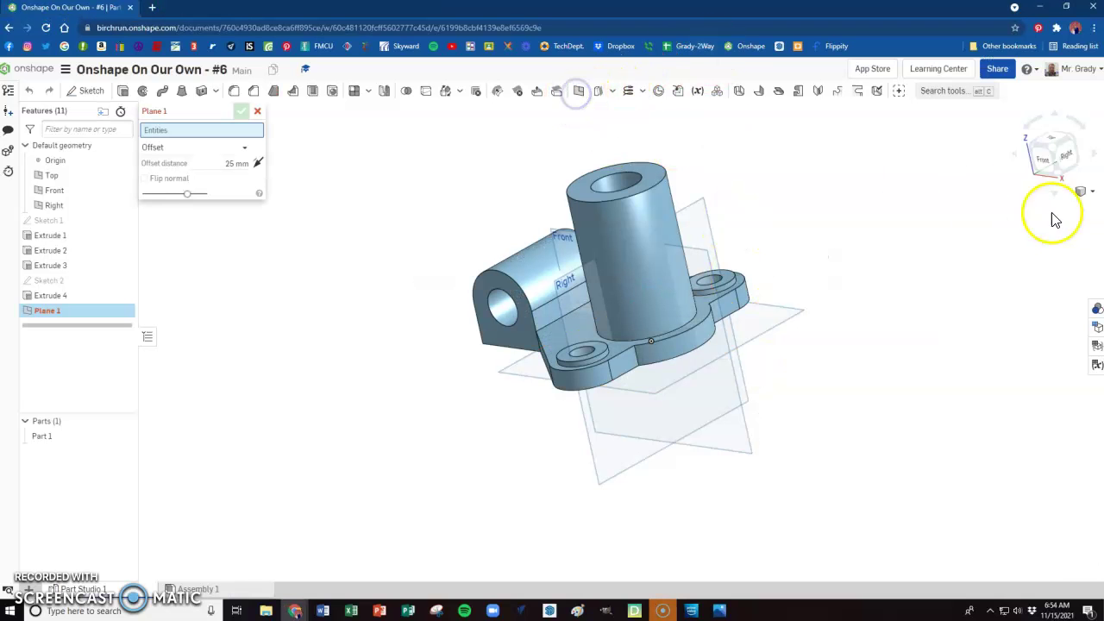
left_click(1033, 150)
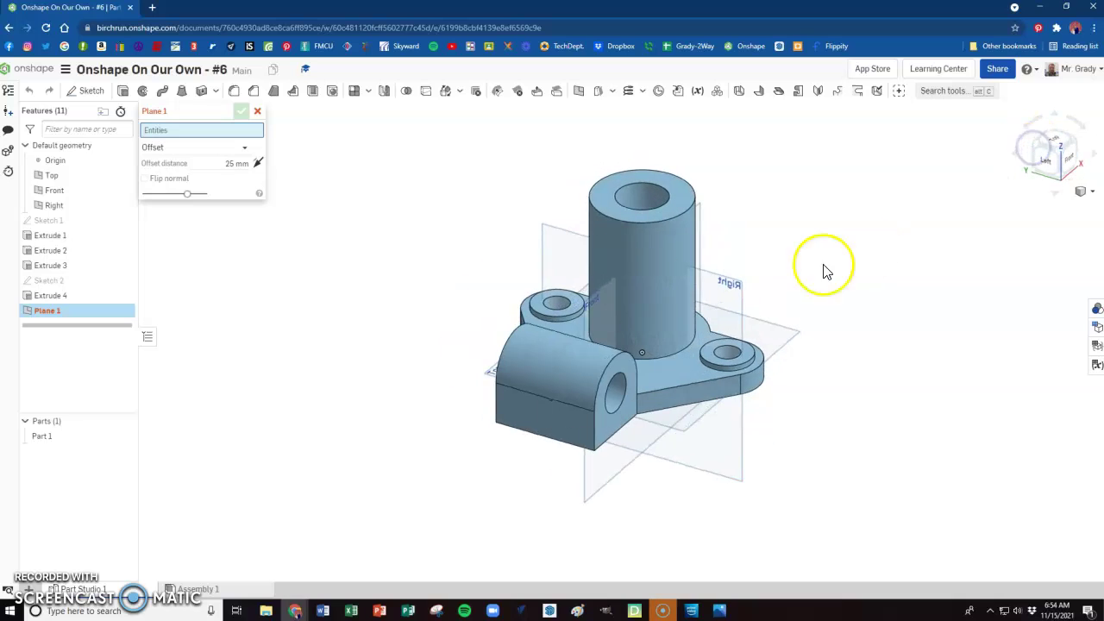
left_click(555, 418)
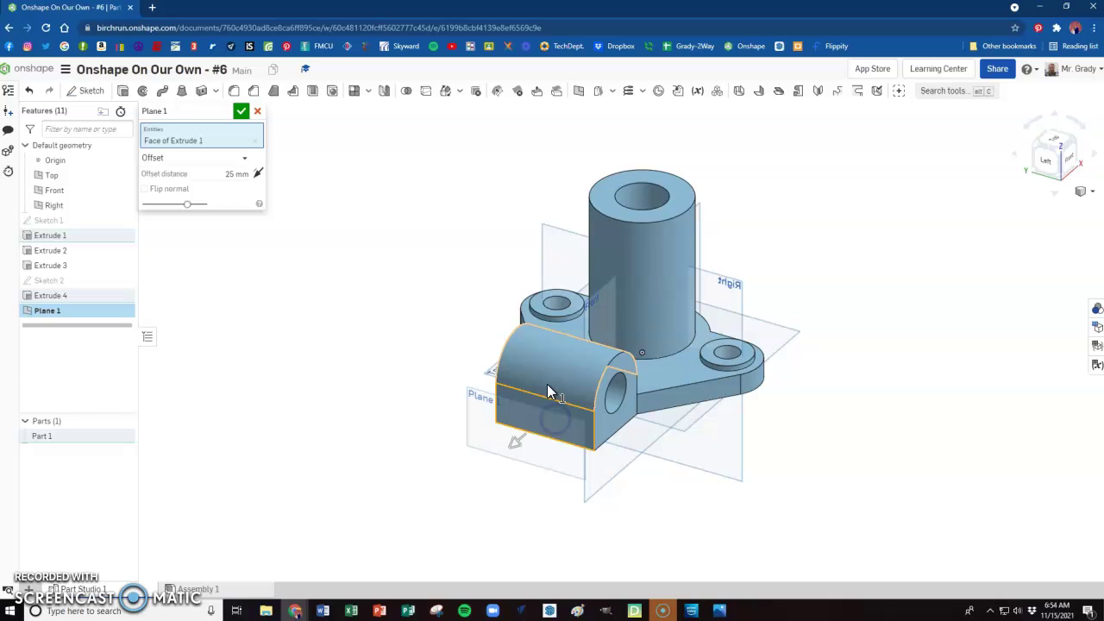
left_click(258, 173)
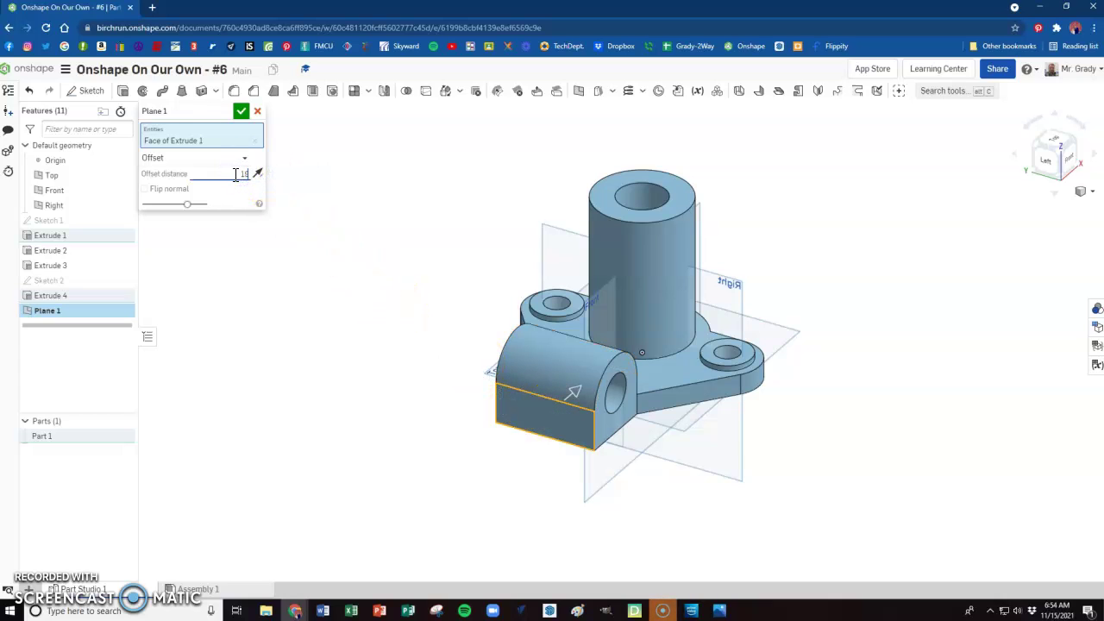
key("alt+Tab")
key("alt+Tab")
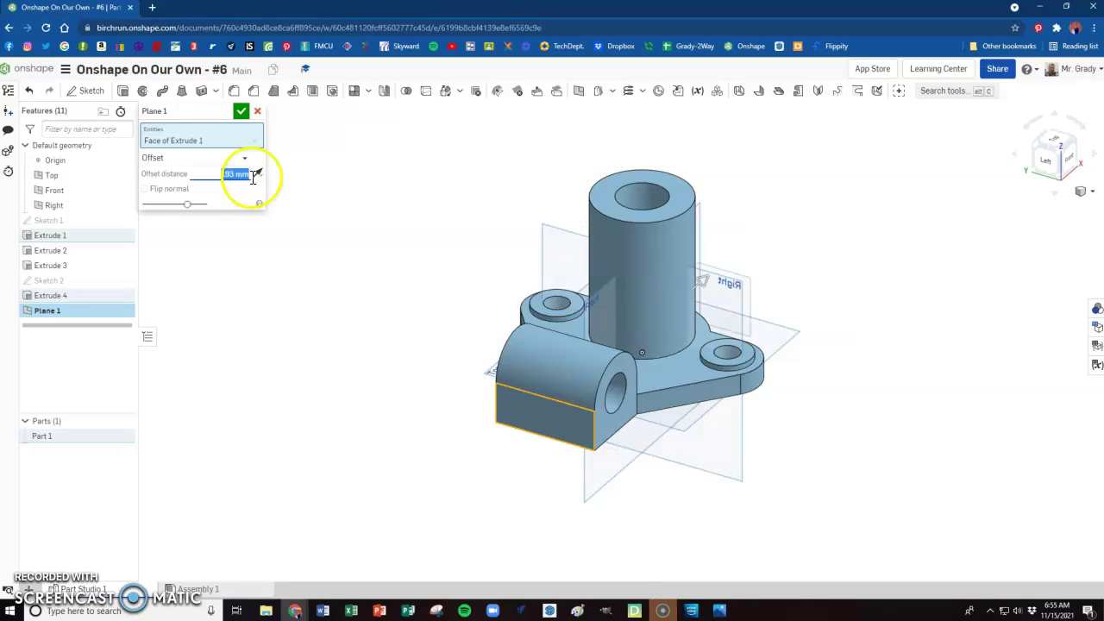
mouse_move(845, 268)
right_mouse_down()
mouse_move(808, 288)
mouse_move(845, 265)
right_mouse_up()
left_click(1059, 155)
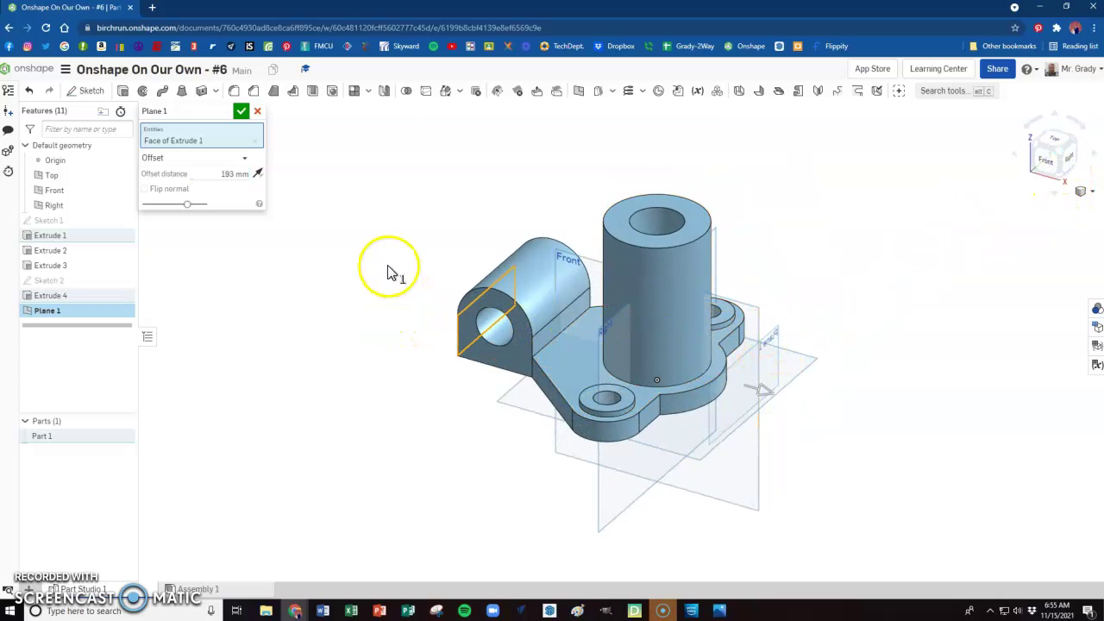
Step: Accept Plane 1 and start Sketch 3 on it, viewed normal to the plane
left_click(240, 112)
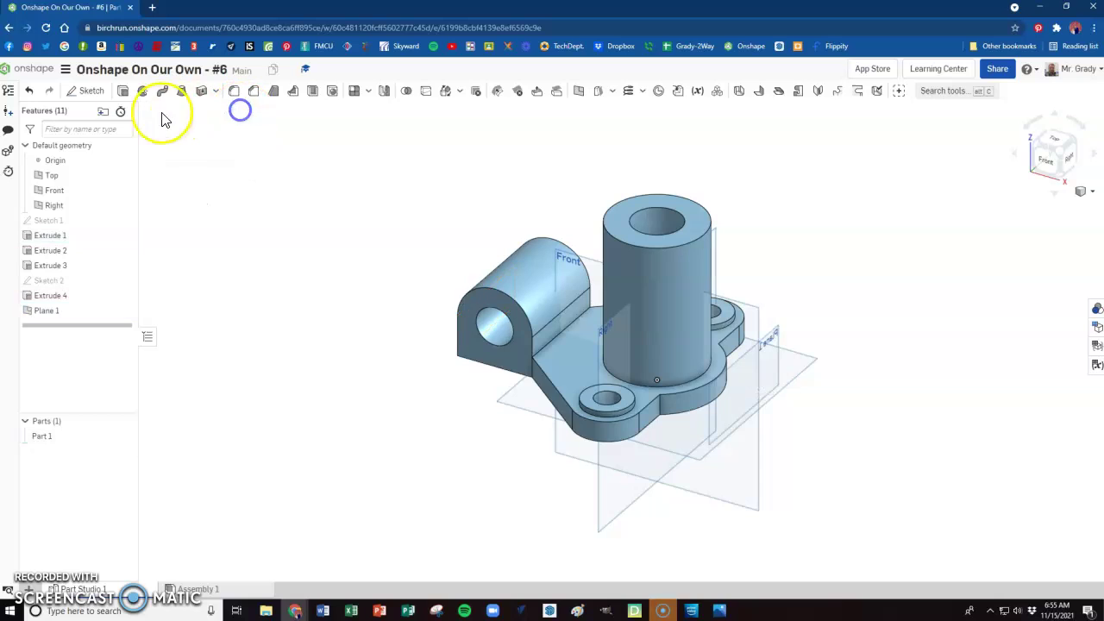
left_click(88, 91)
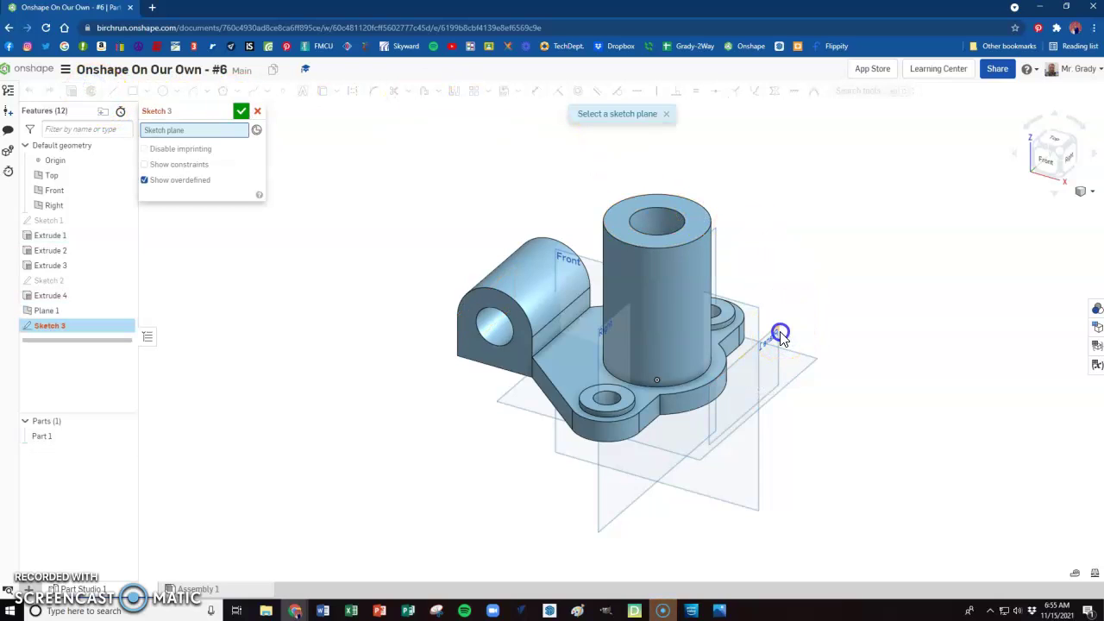
left_click(782, 337)
right_click(832, 284)
left_click(879, 364)
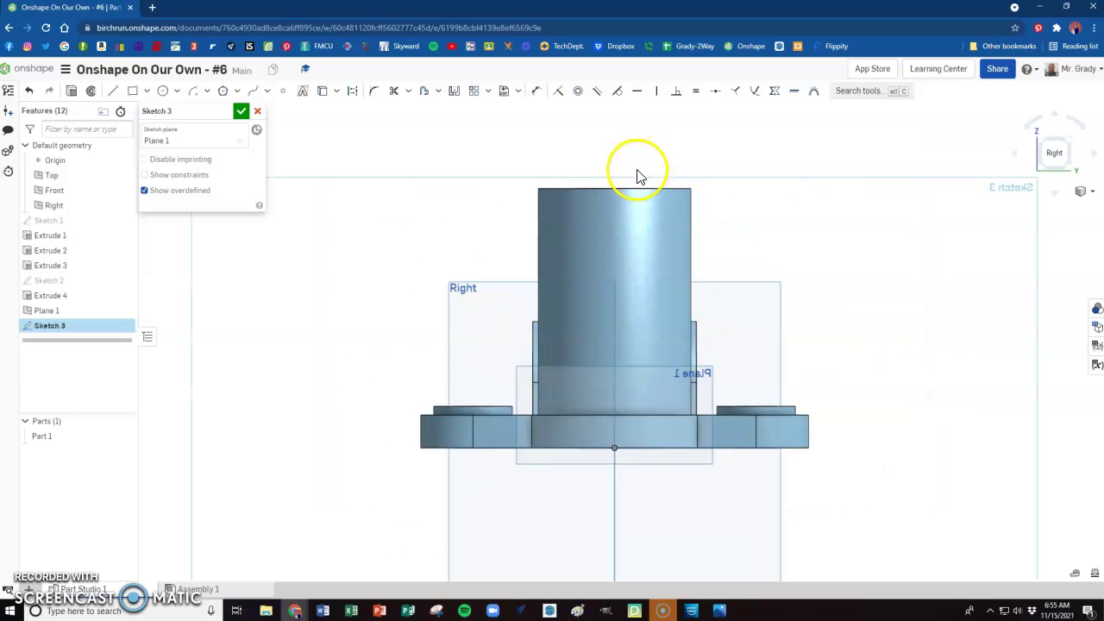
key("alt+Tab")
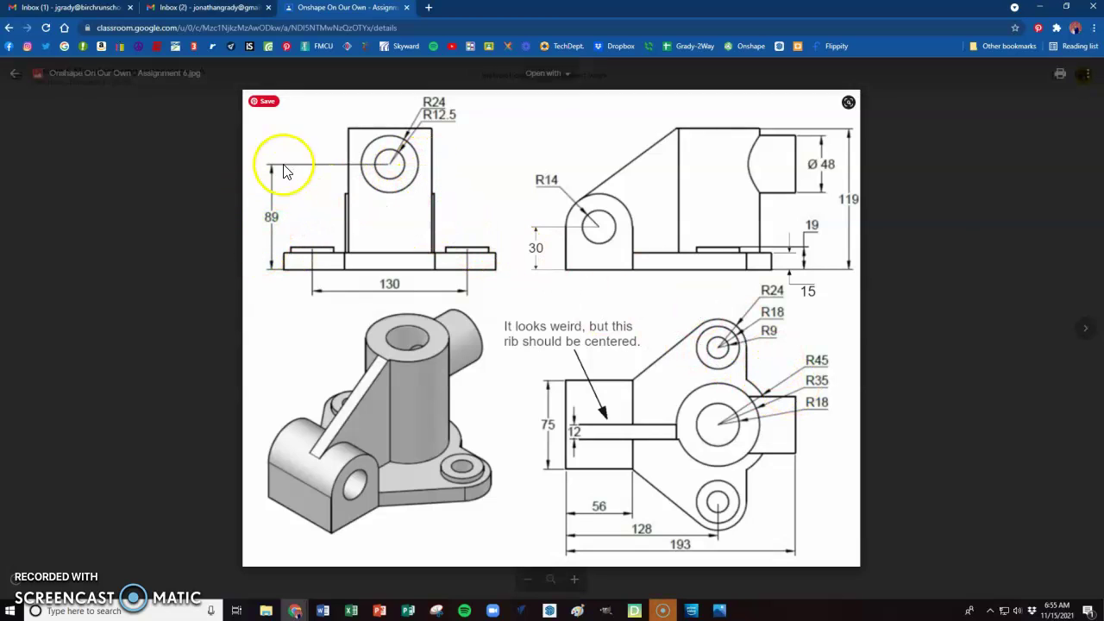
key("alt+Tab")
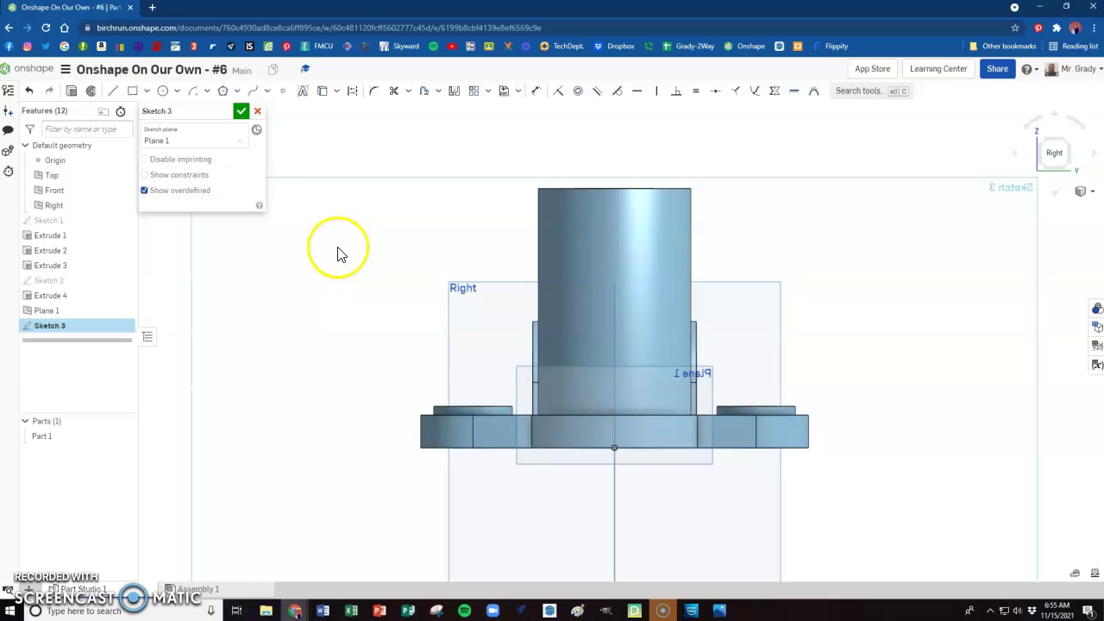
Step: Draw an 89 mm vertical construction line from the origin and a circle at its top
left_click(115, 94)
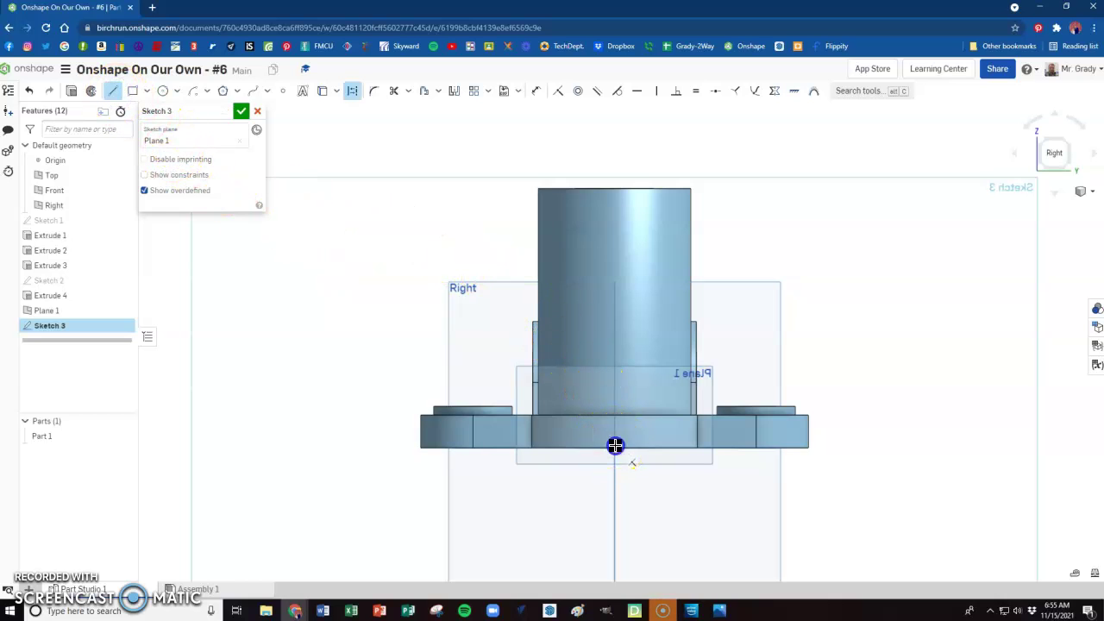
left_click(615, 263)
key("Return")
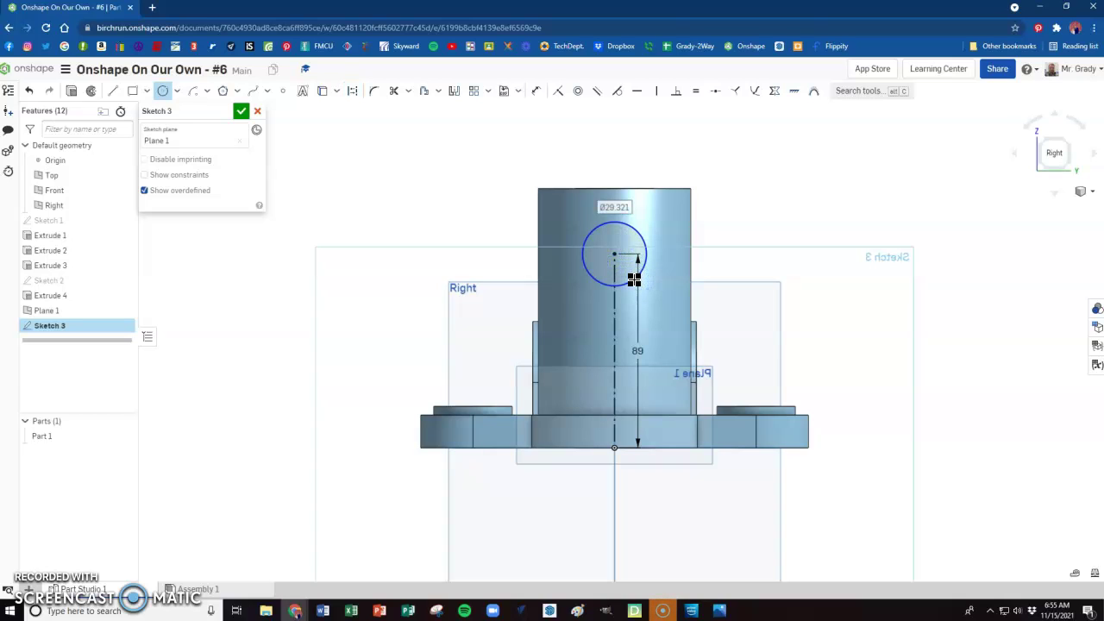
left_click(620, 259)
left_click(658, 217)
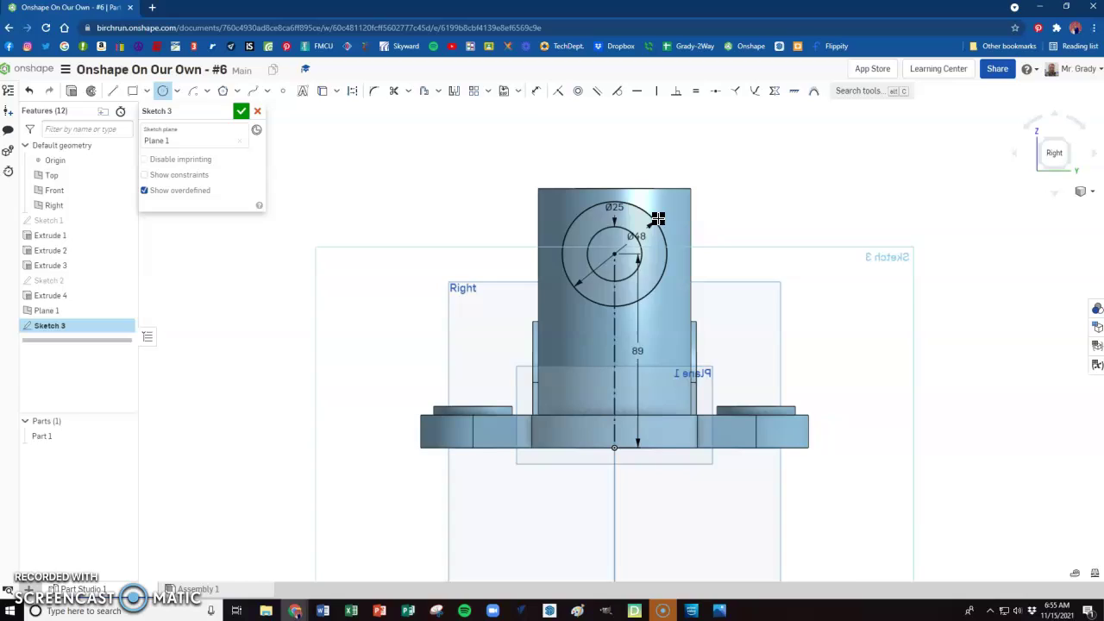
key("alt+Tab")
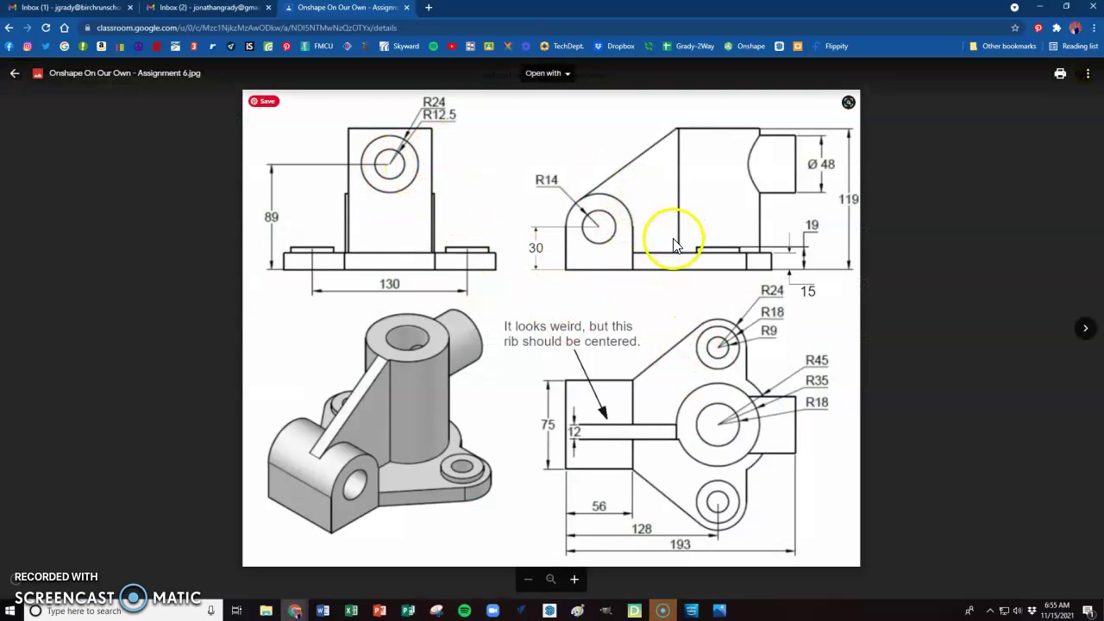
key("alt+Tab")
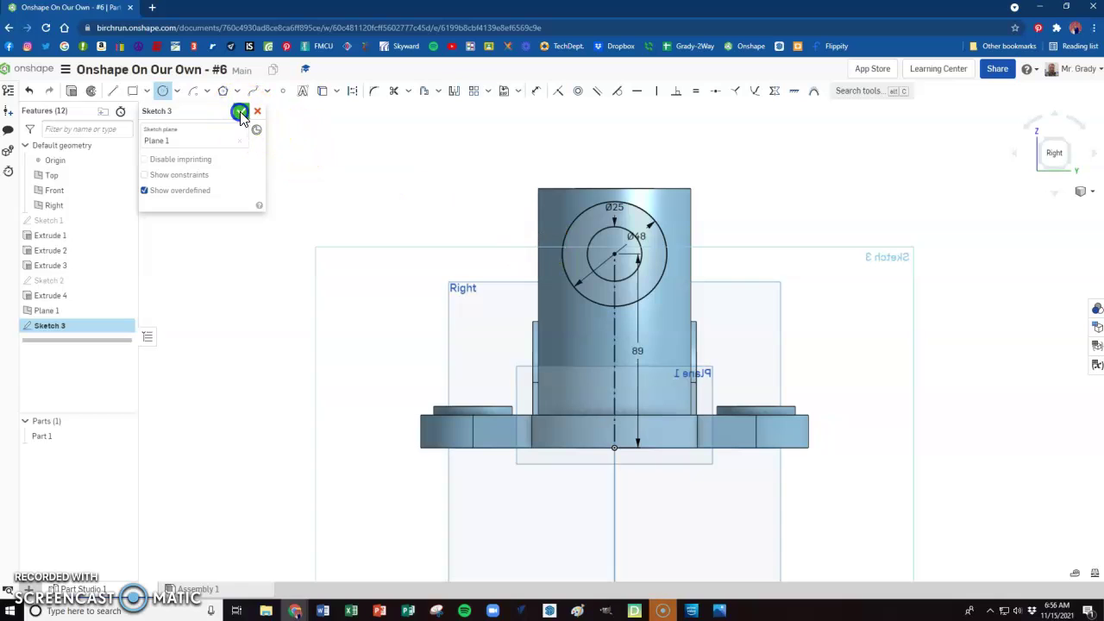
Step: Close Sketch 3 and switch to the isometric view
left_click(242, 111)
left_click(1084, 191)
left_click(1066, 208)
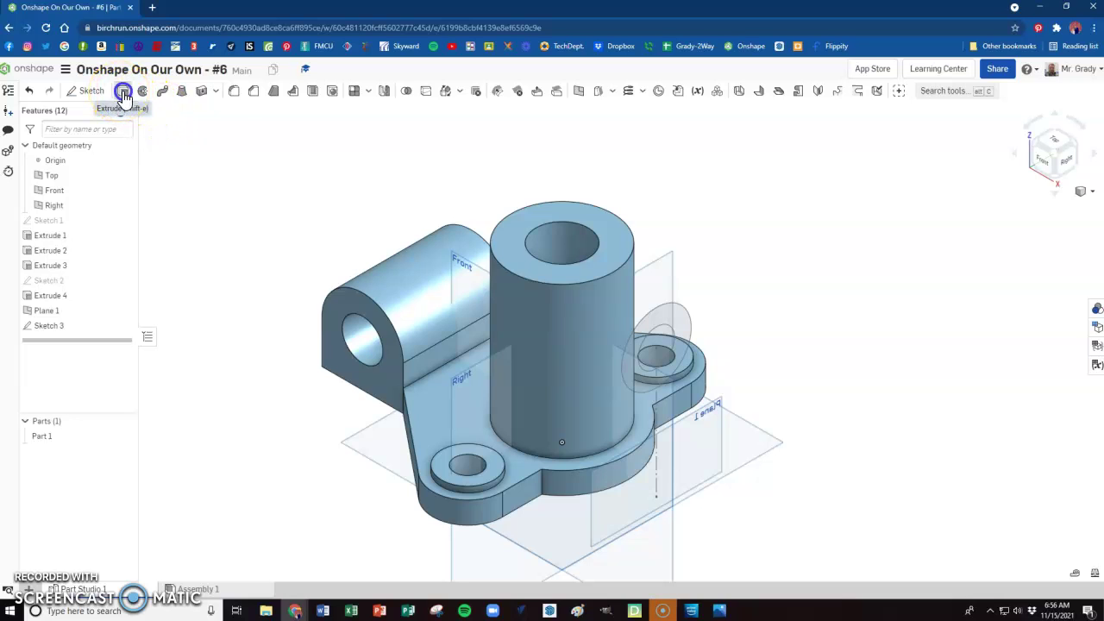
Step: Extrude both Sketch 3 circle regions Up to next as Add, forming Extrude 5
left_click(124, 92)
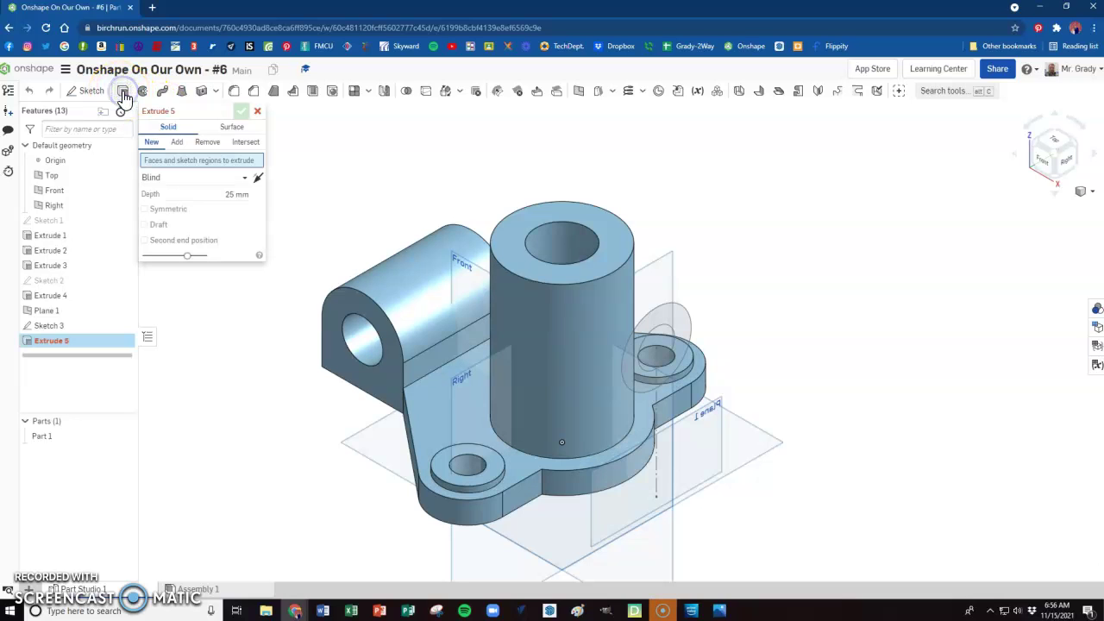
left_click(679, 319)
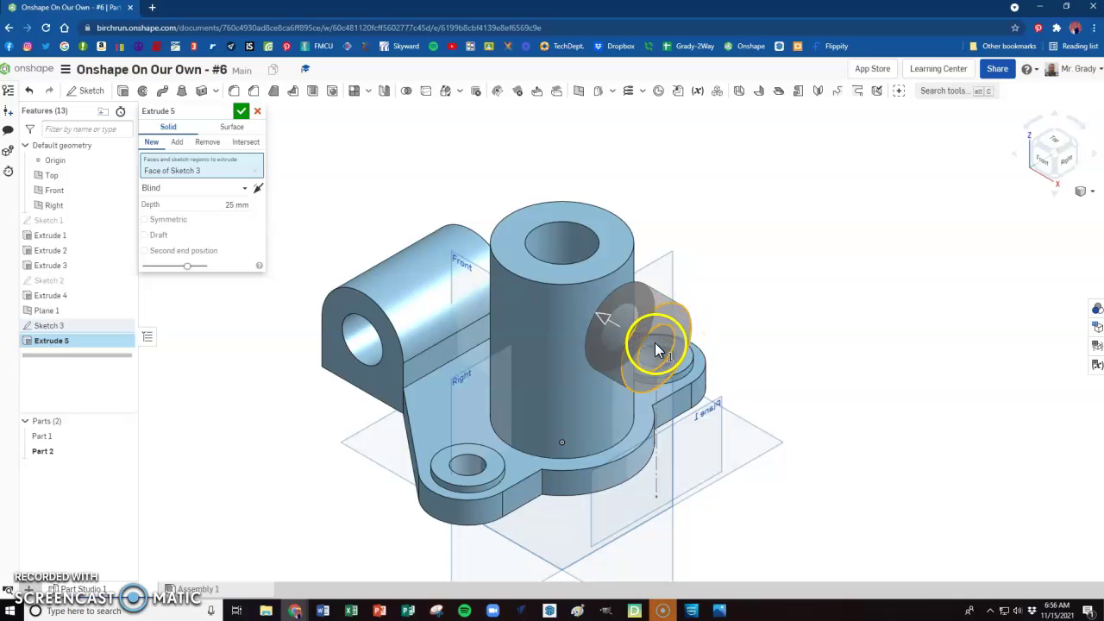
left_click(660, 349)
left_click(209, 213)
left_click(184, 204)
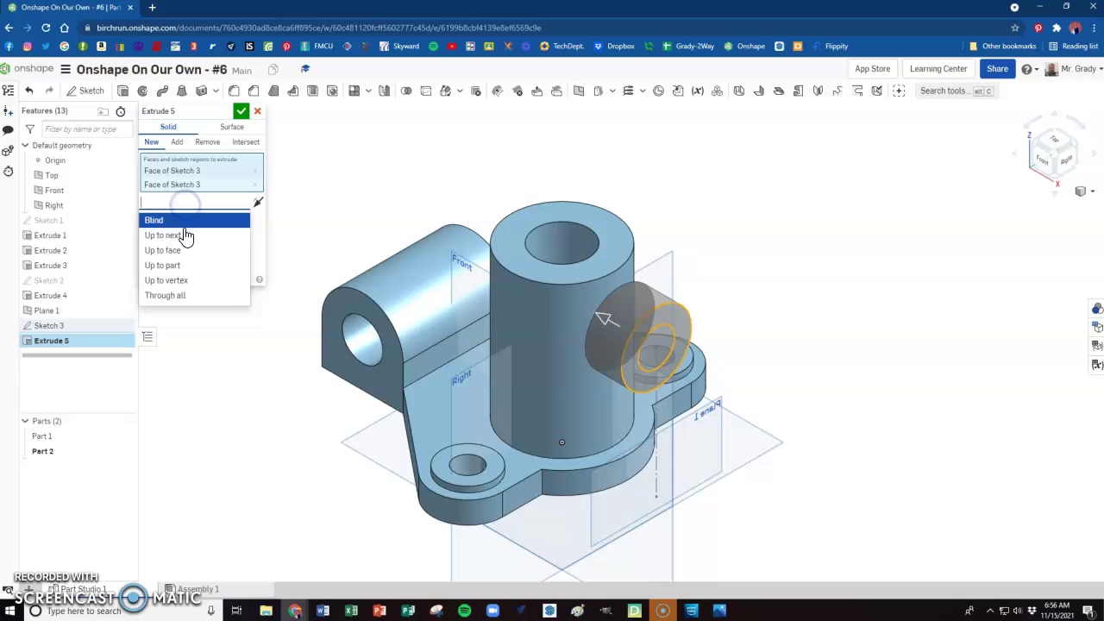
left_click(185, 235)
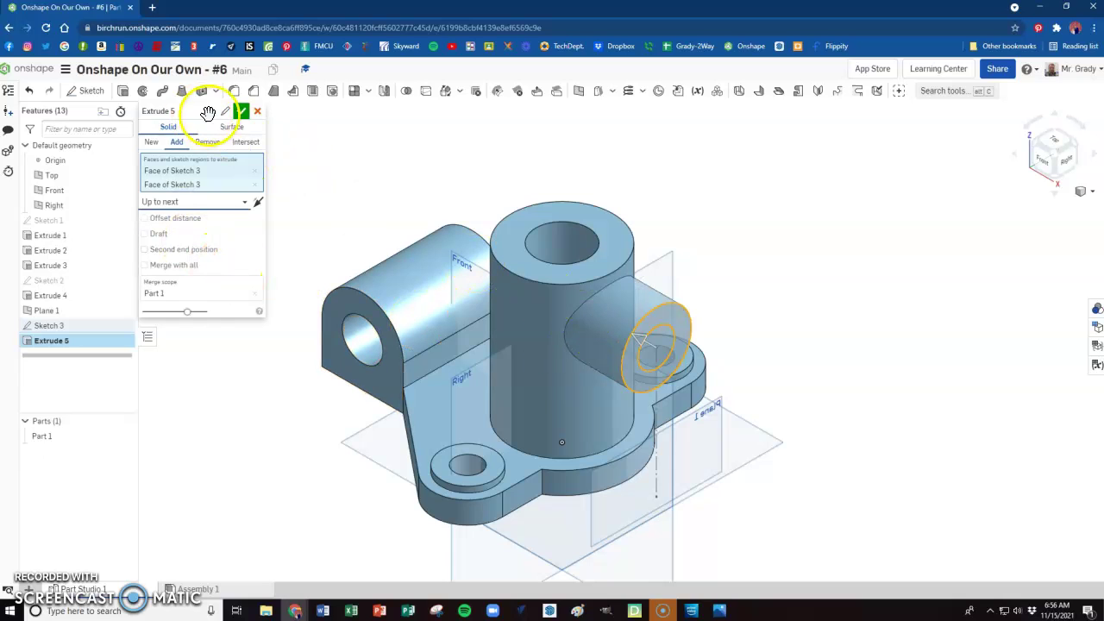
left_click(242, 111)
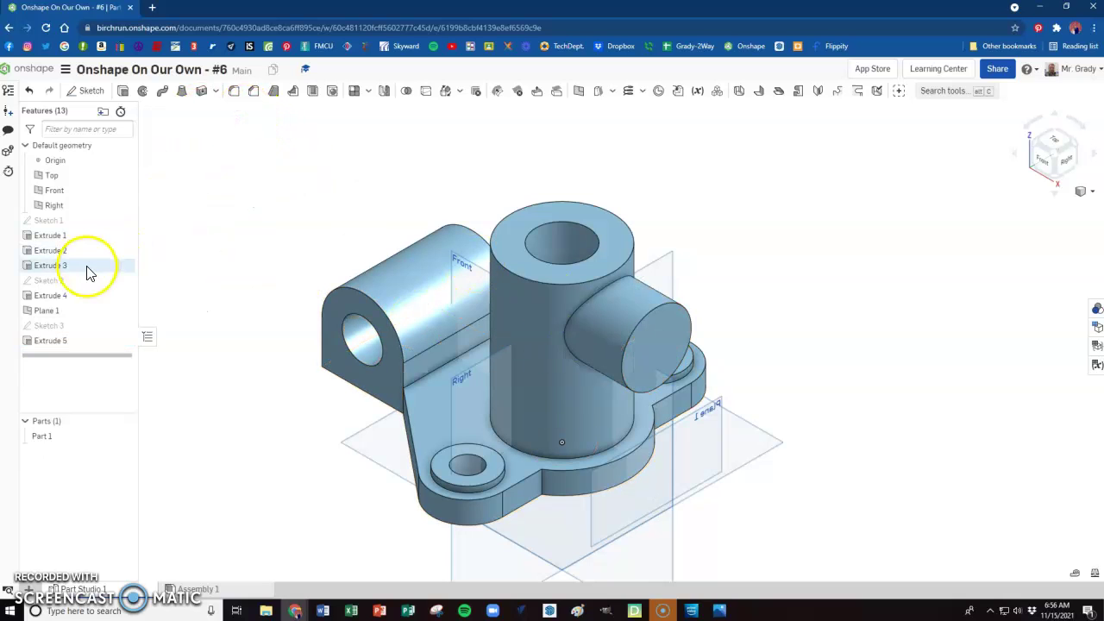
Step: Cut the Ø25 inner circle of Sketch 3 as a flipped Remove extrude, Up to next
left_click(123, 328)
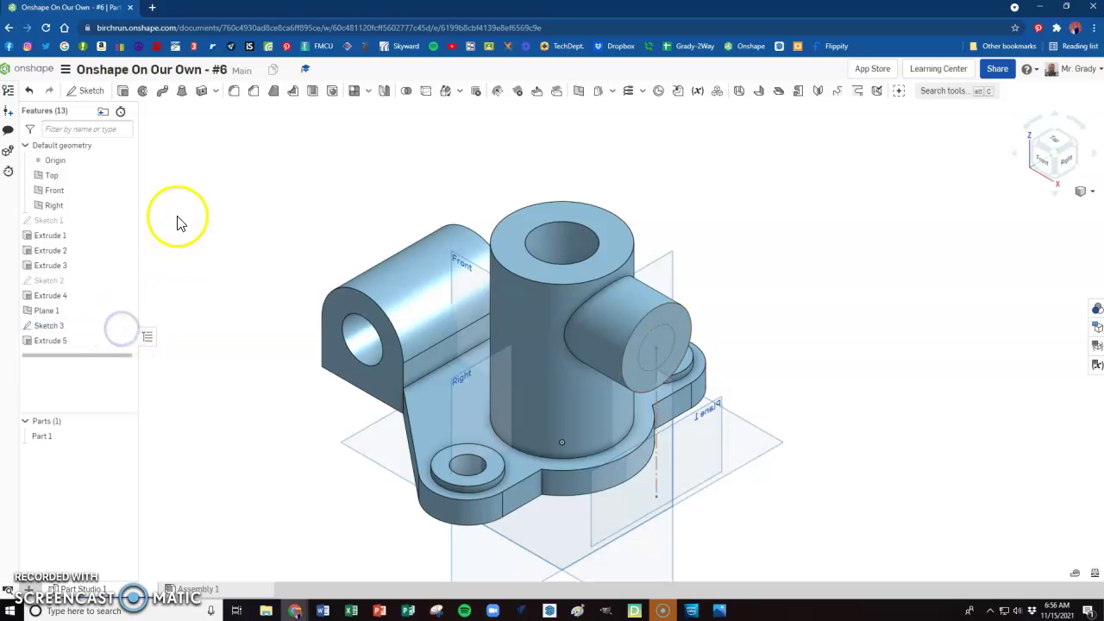
left_click(123, 91)
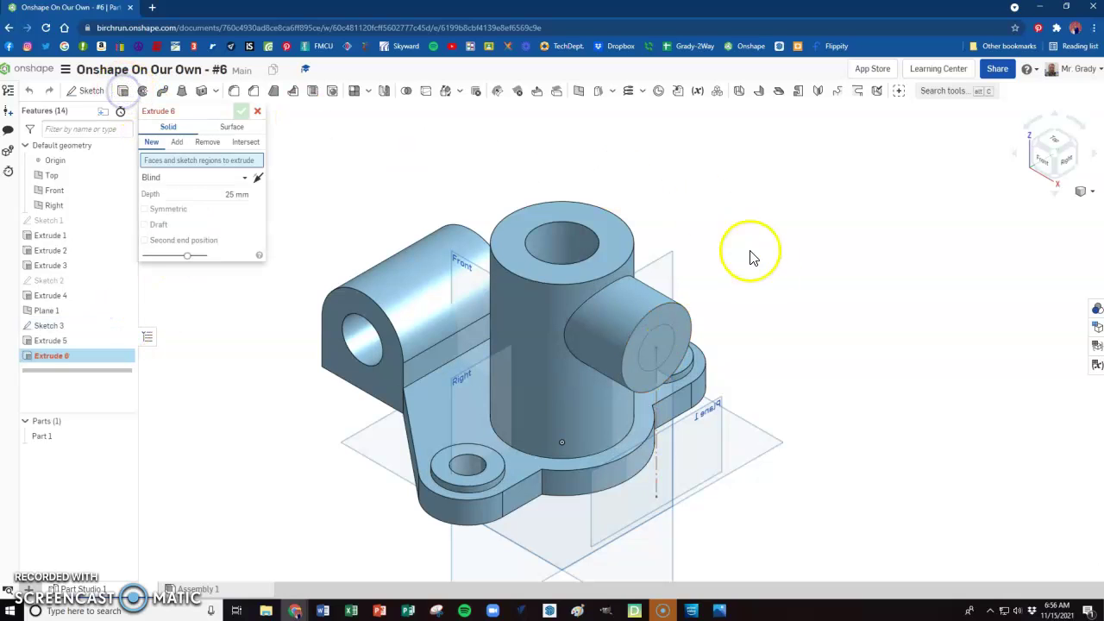
left_click(668, 343)
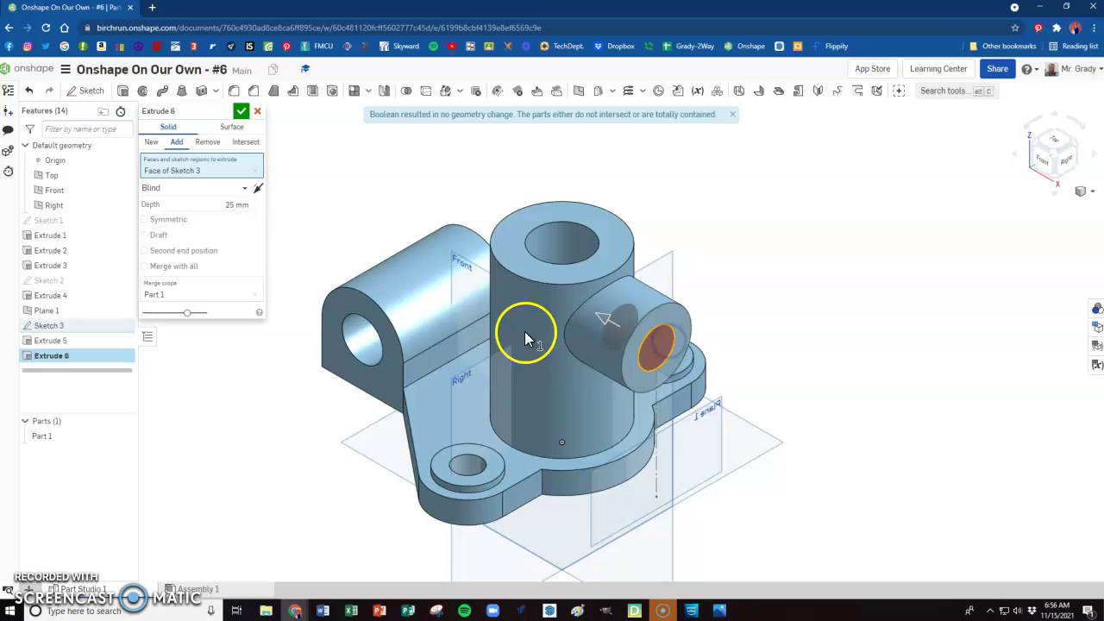
left_click(212, 144)
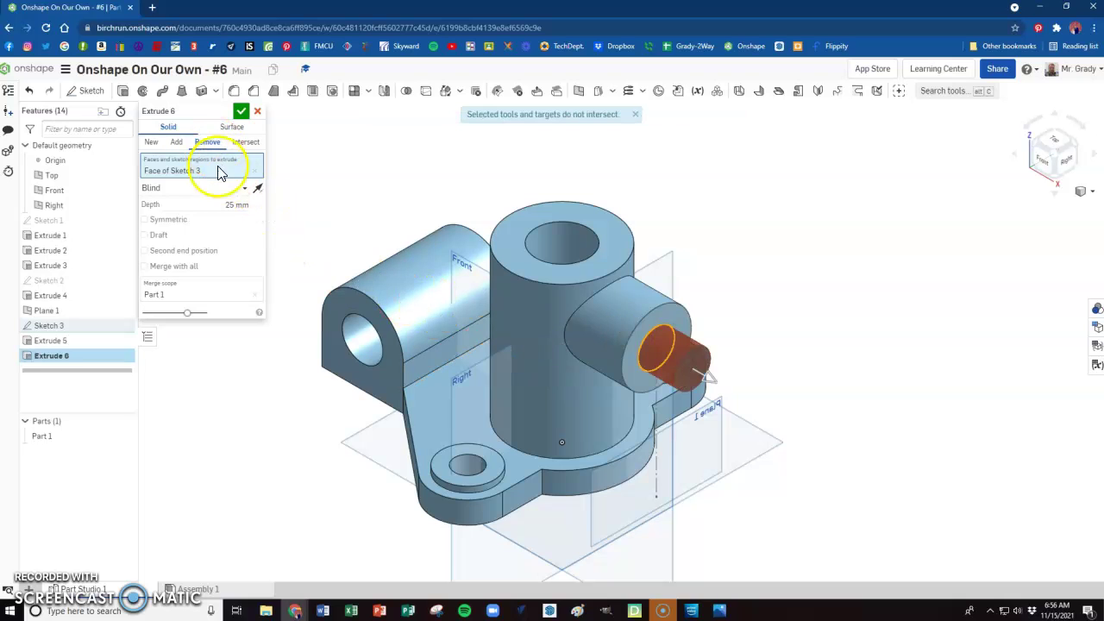
left_click(258, 190)
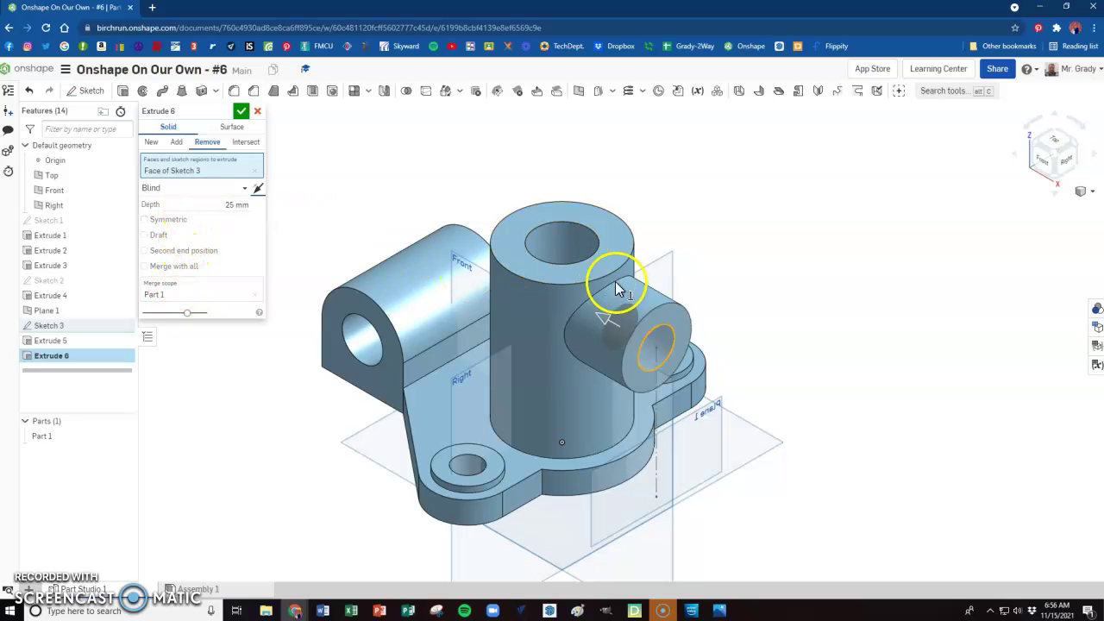
left_click(243, 189)
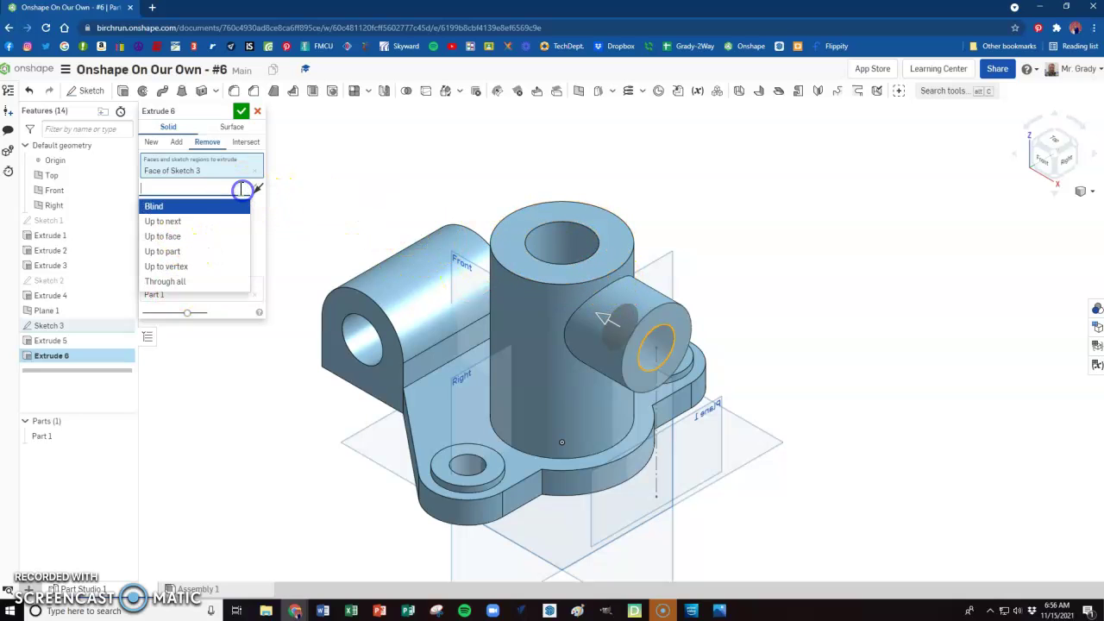
left_click(197, 221)
right_click_drag(420, 239, 509, 291)
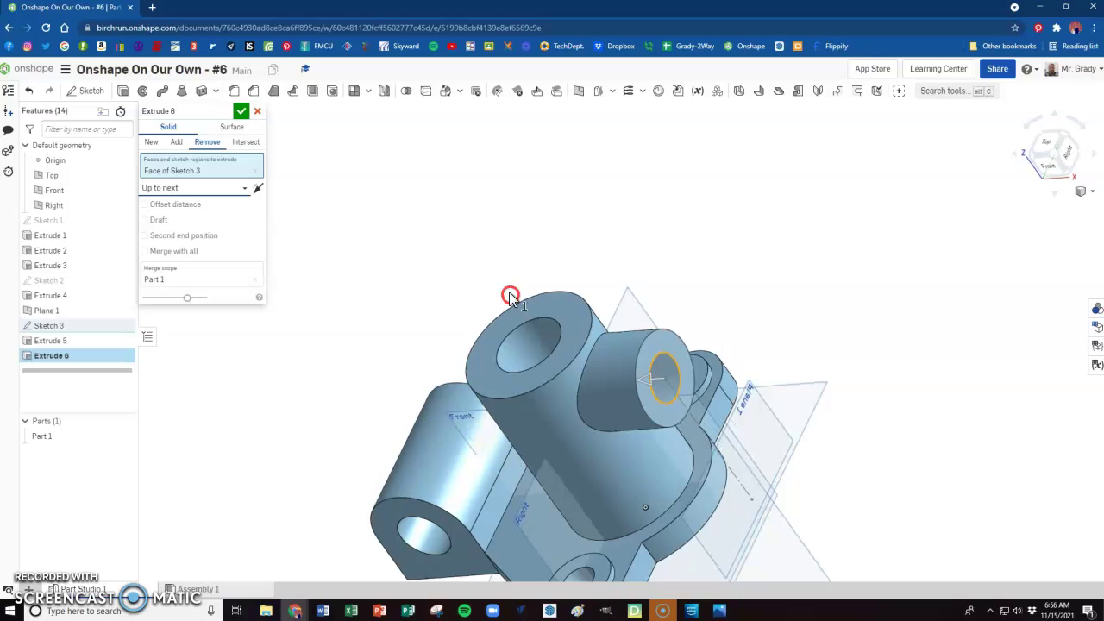
left_click(1054, 160)
left_click(240, 111)
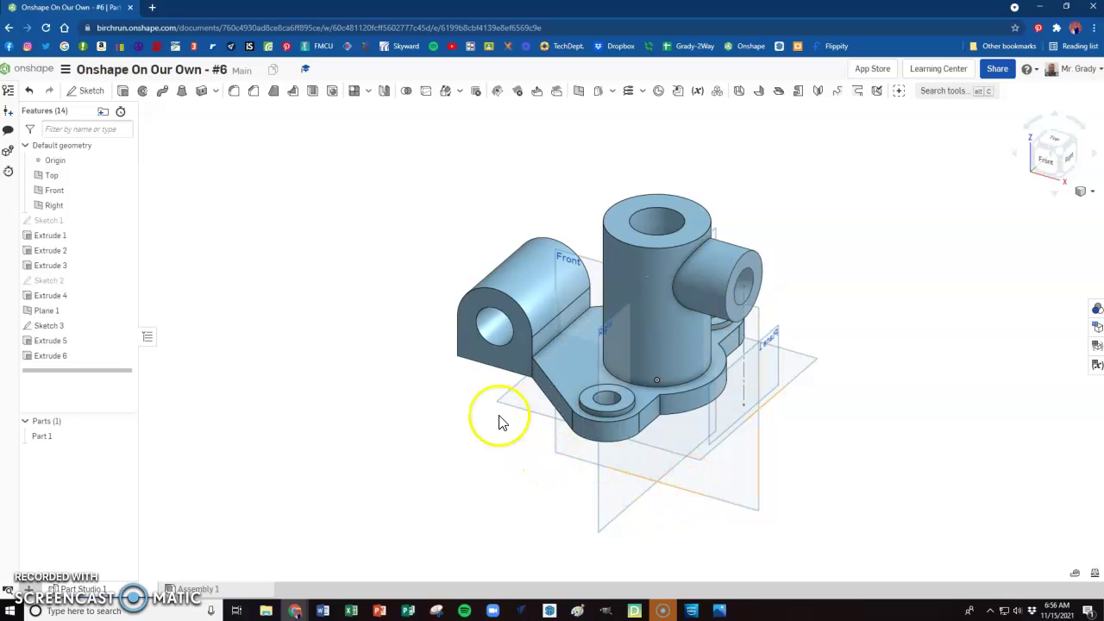
Step: Check the rib on the assignment drawing, then return to the Onshape part studio
key("alt+Tab")
left_click(407, 432)
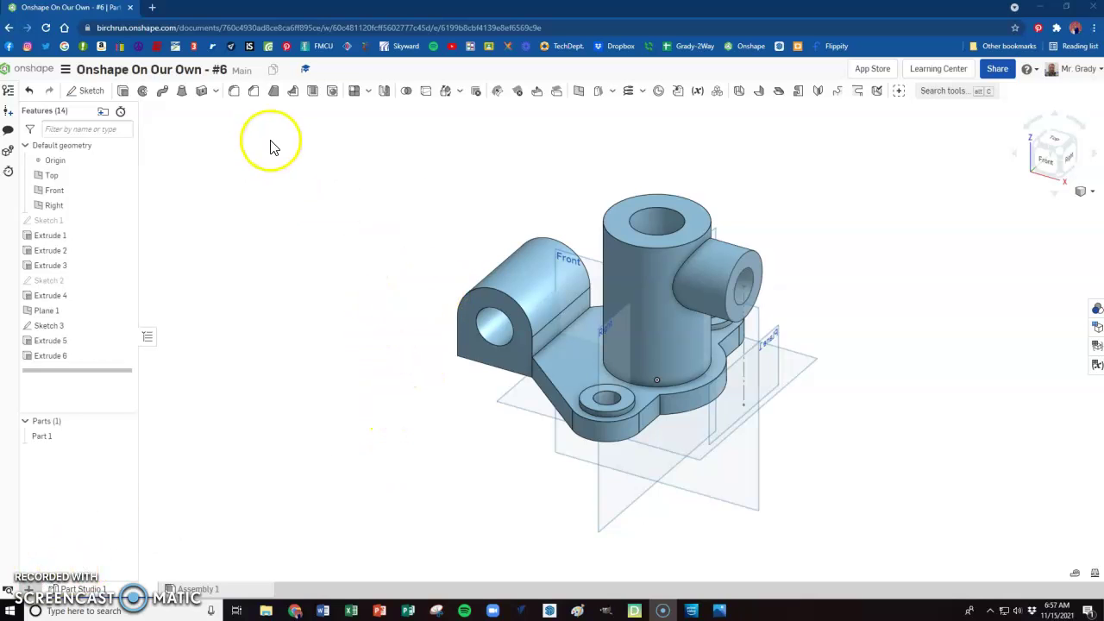
key("alt+Tab")
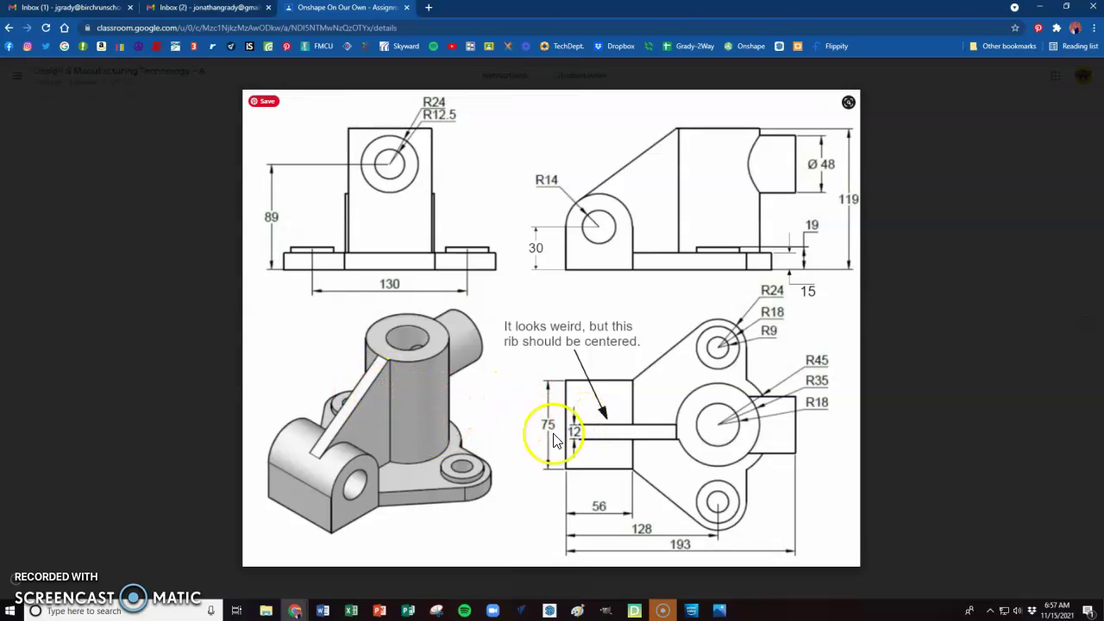
key("alt+Tab")
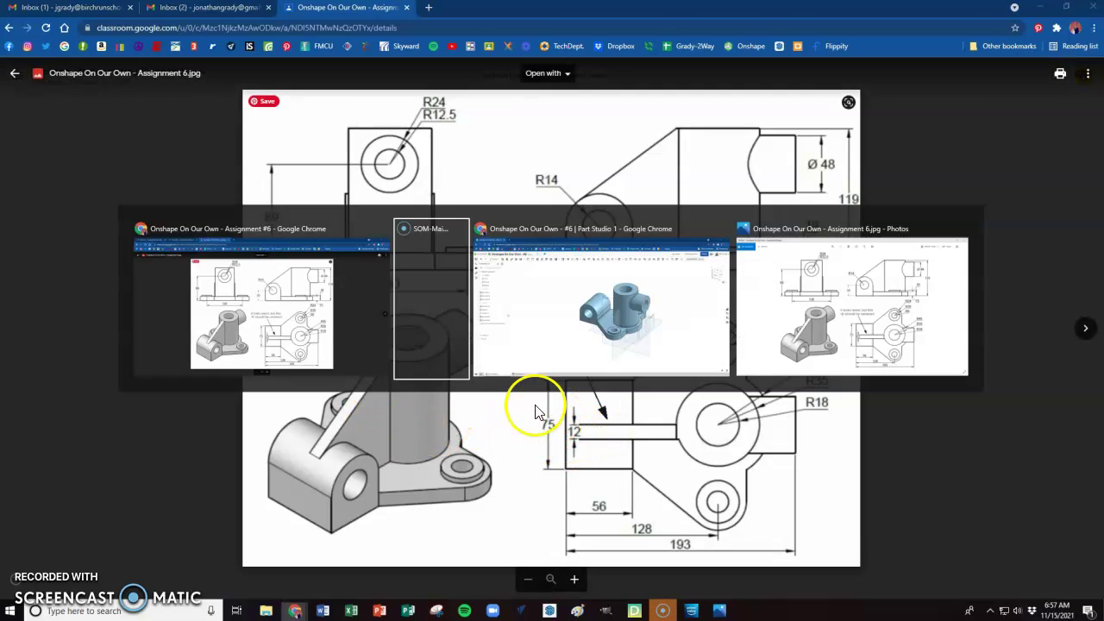
left_click(483, 358)
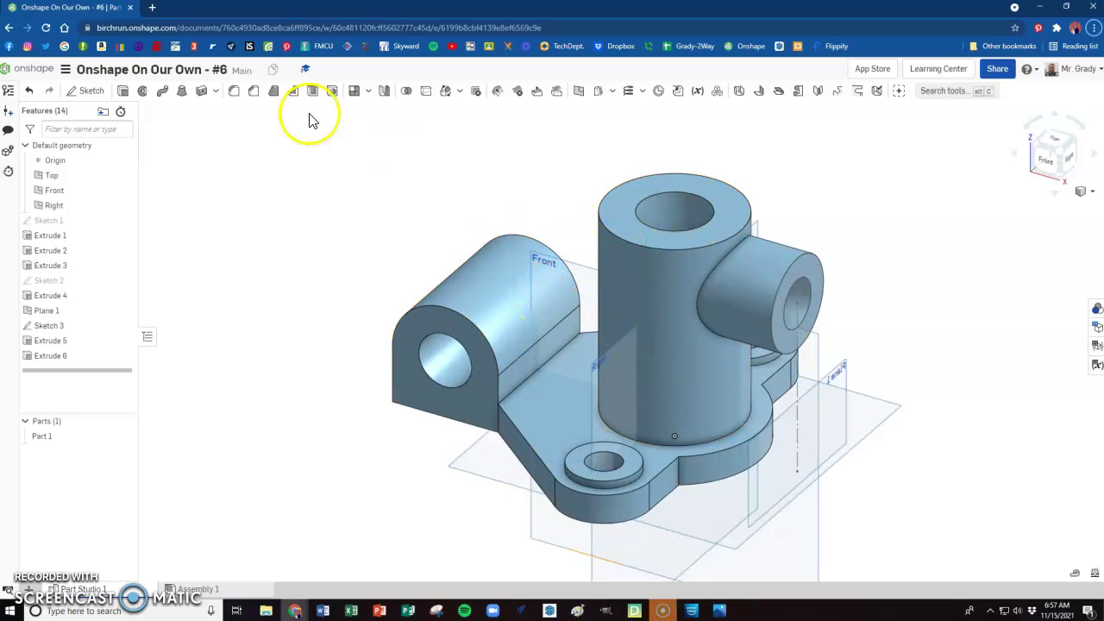
Step: Start Sketch 4 on the base plate's top face and draw the rib's centre, upper and lower lines
left_click(87, 90)
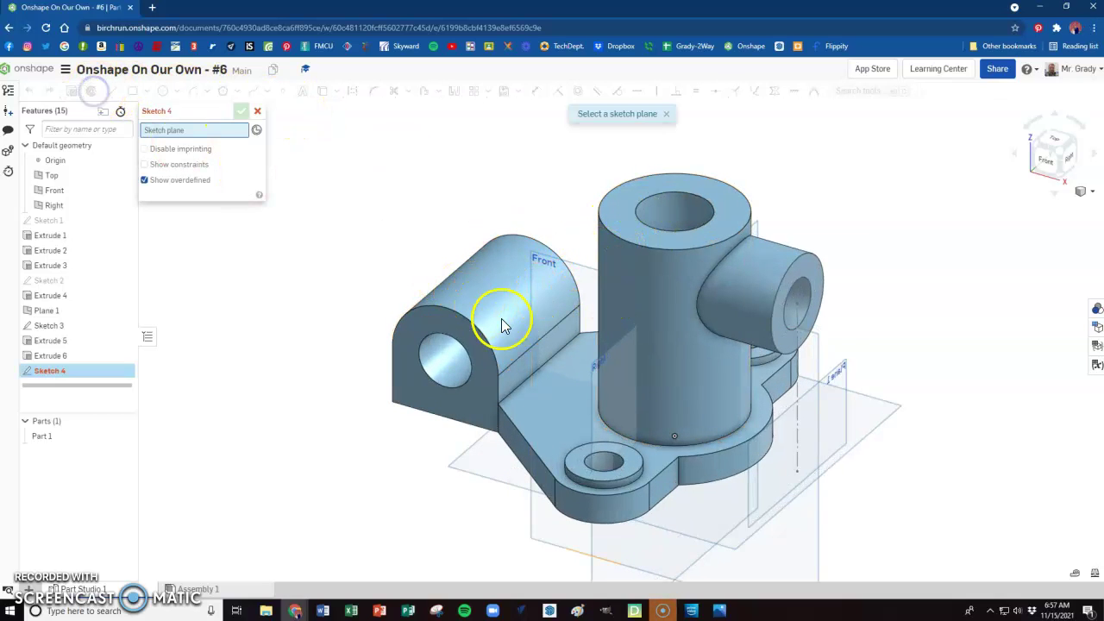
left_click(553, 387)
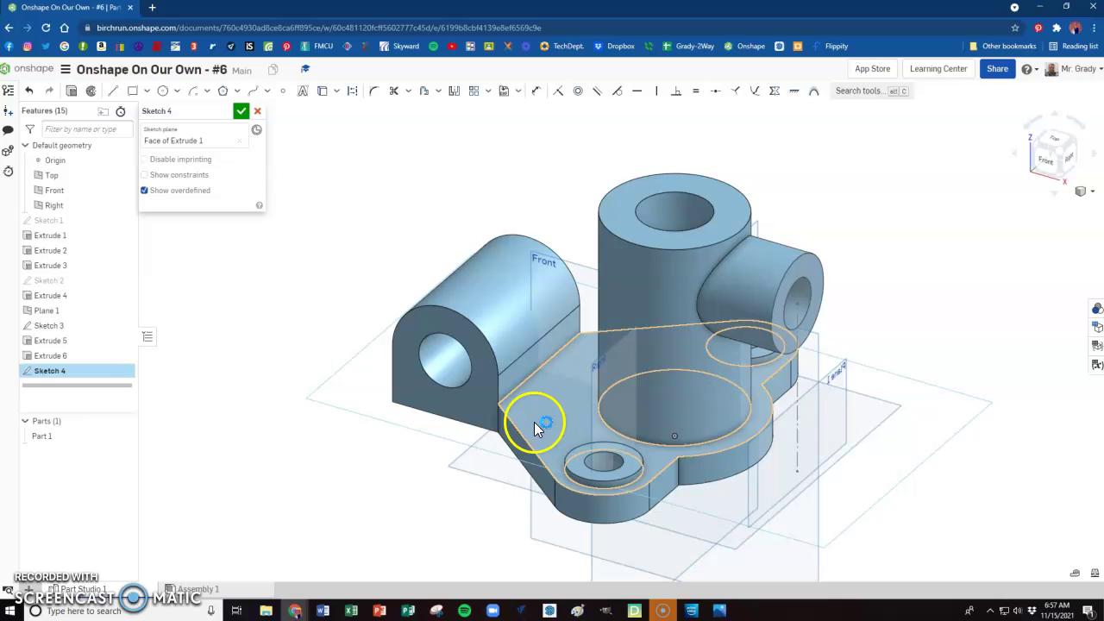
right_click(589, 325)
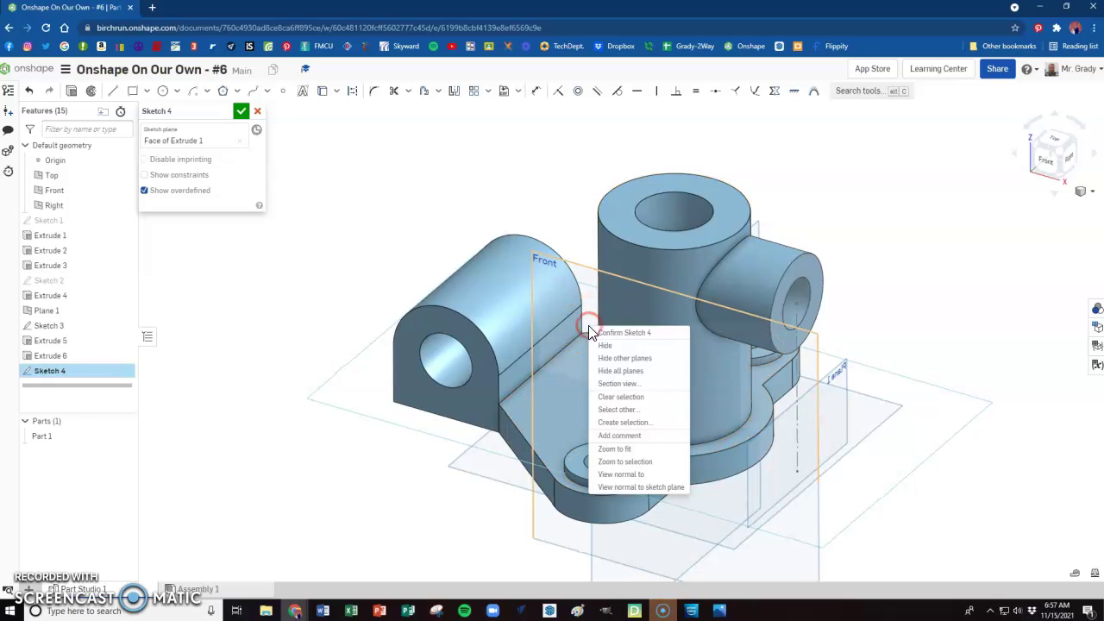
left_click(623, 486)
scroll(510, 334, "up", 2)
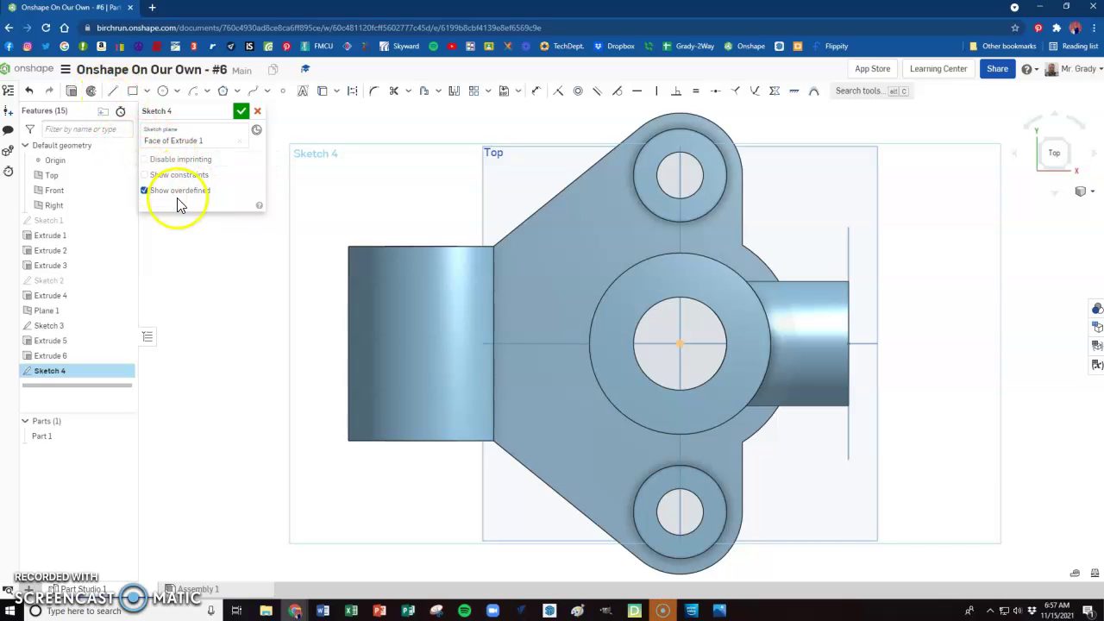
key("u")
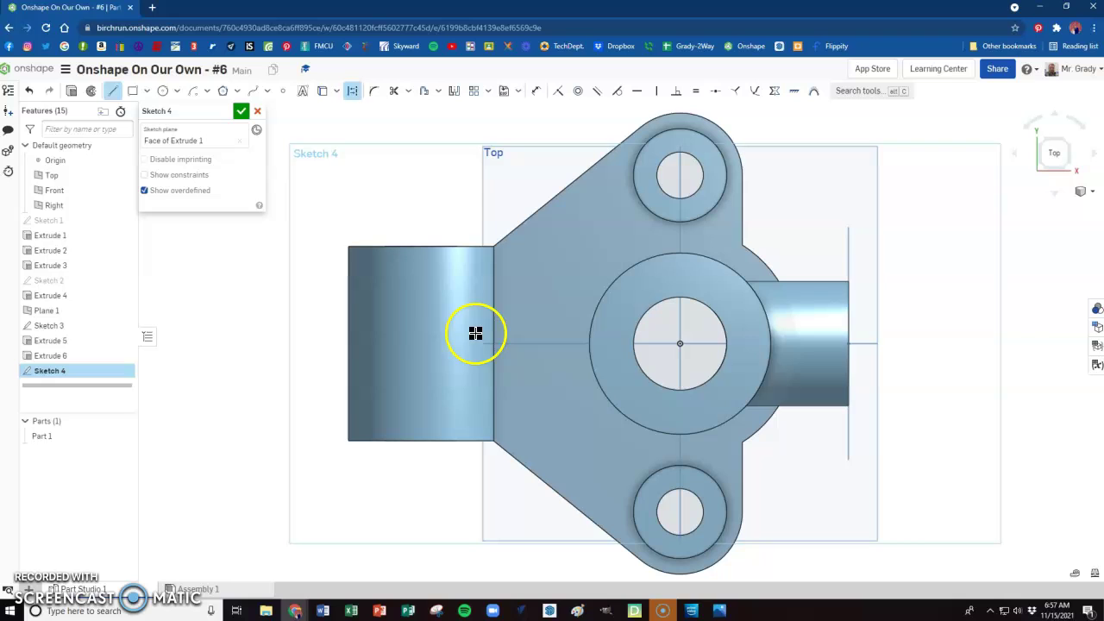
left_click_drag(492, 343, 587, 345)
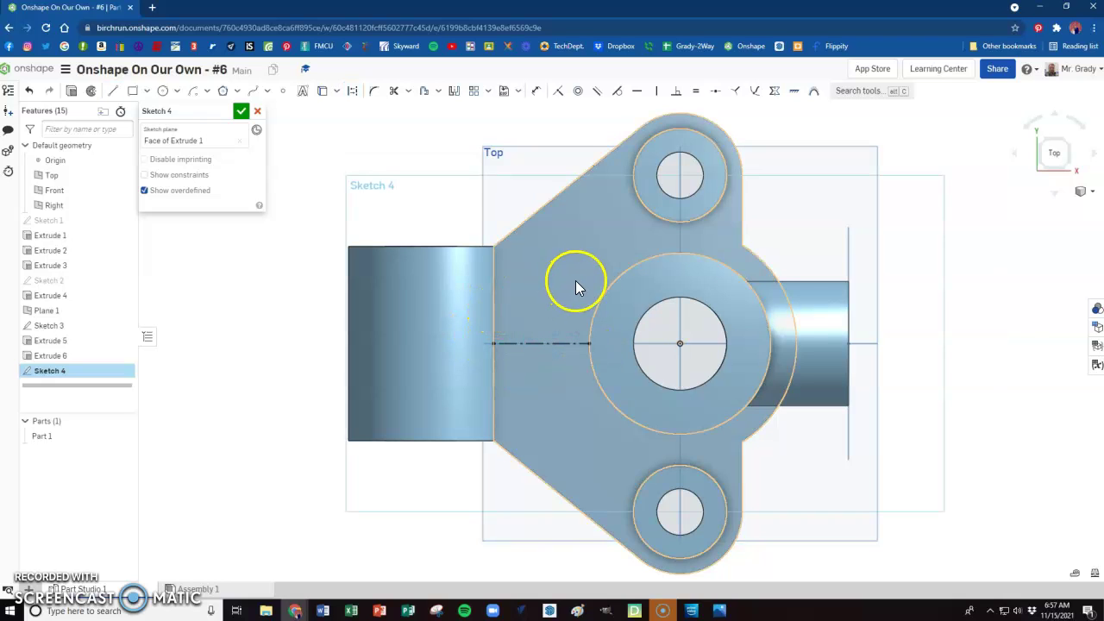
left_click_drag(495, 324, 588, 323)
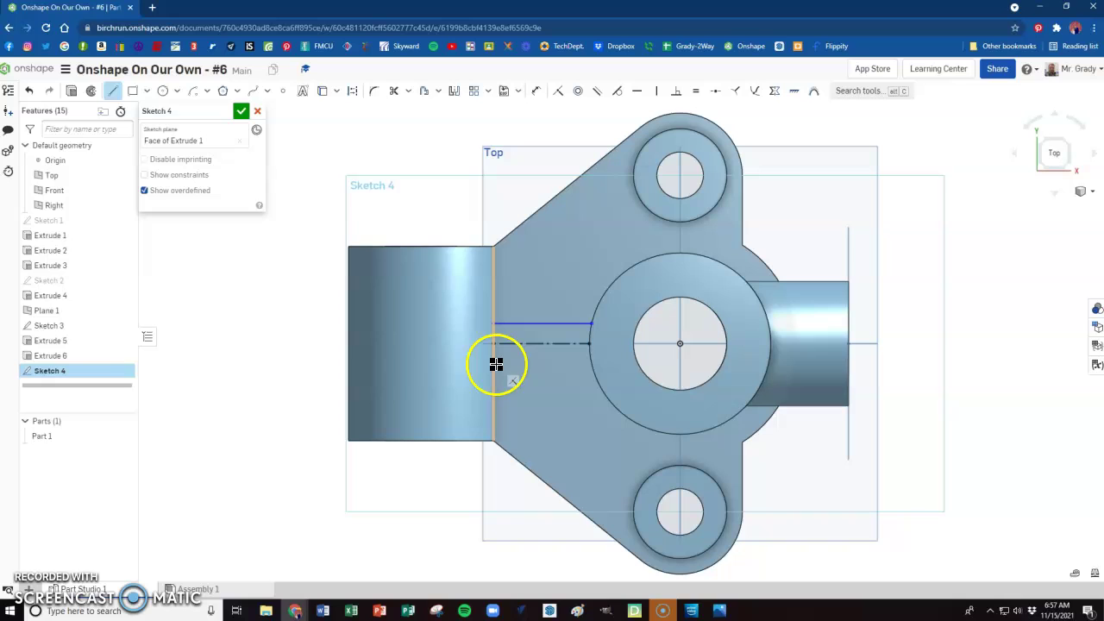
left_click_drag(495, 364, 586, 371)
Step: Dimension the rib edge lines' offsets from the centre line to 6 mm and close Sketch 4
key("d")
left_click(543, 343)
left_click(544, 326)
left_click(579, 281)
type("7")
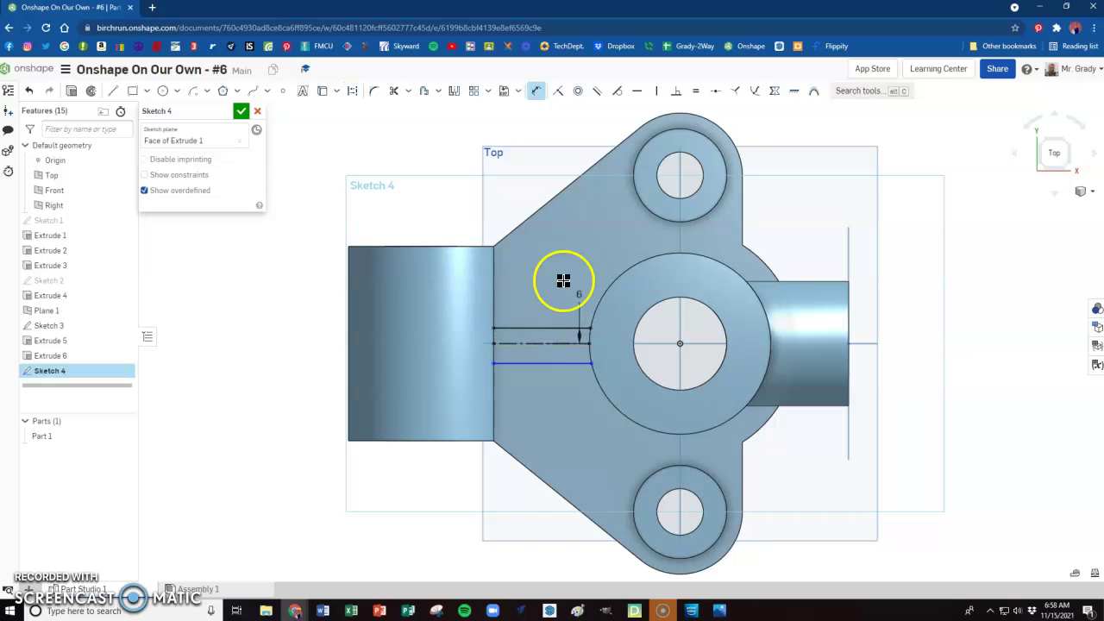
left_click(546, 345)
type("6")
key("Return")
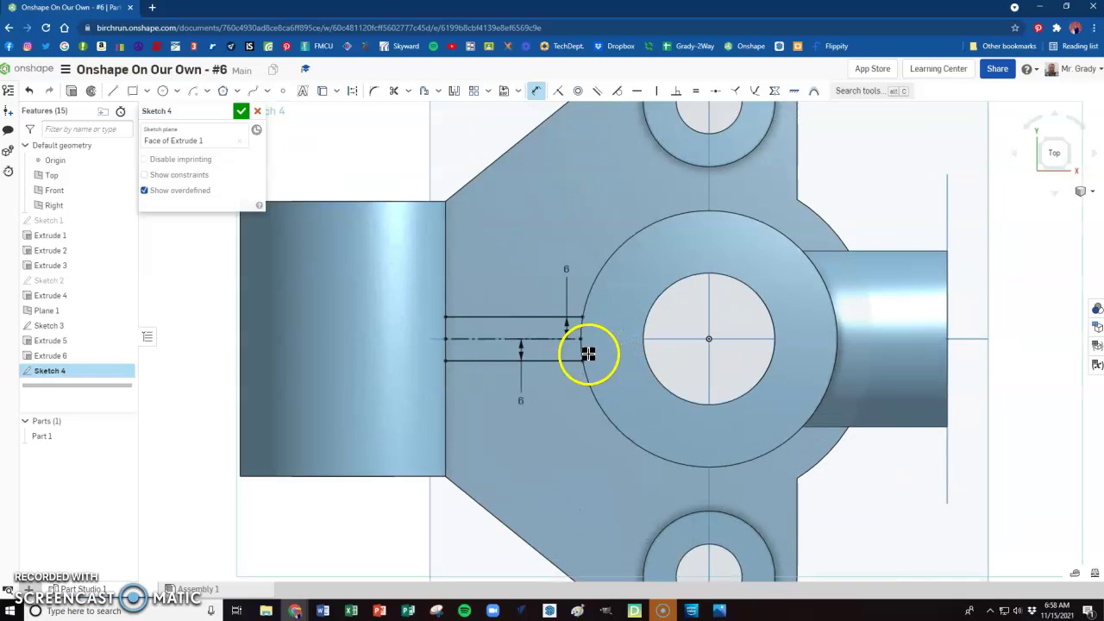
left_click(241, 116)
Step: Create Plane 2 from the Front plane with a 6 mm offset distance
scroll(739, 420, "down", 2)
right_click_drag(739, 419, 909, 440)
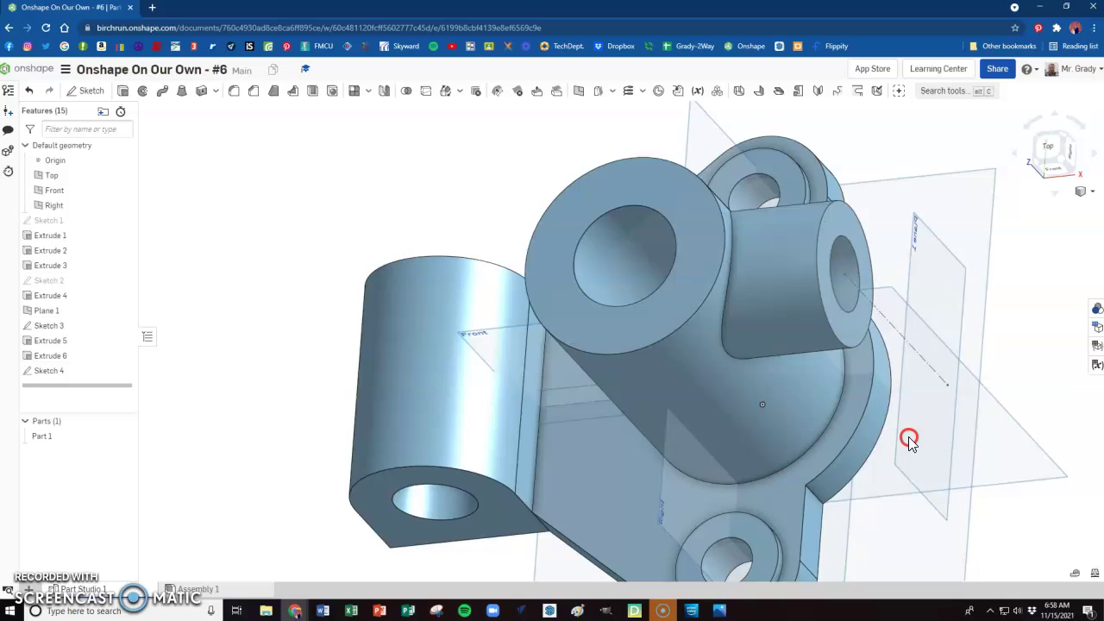
left_click(1060, 165)
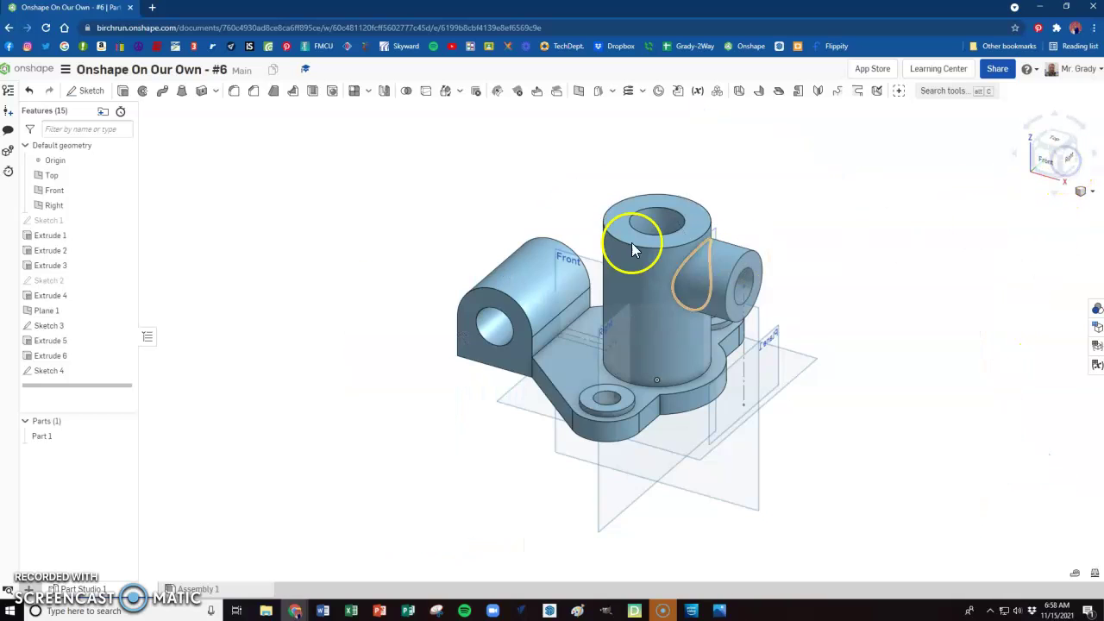
scroll(537, 231, "up", 2)
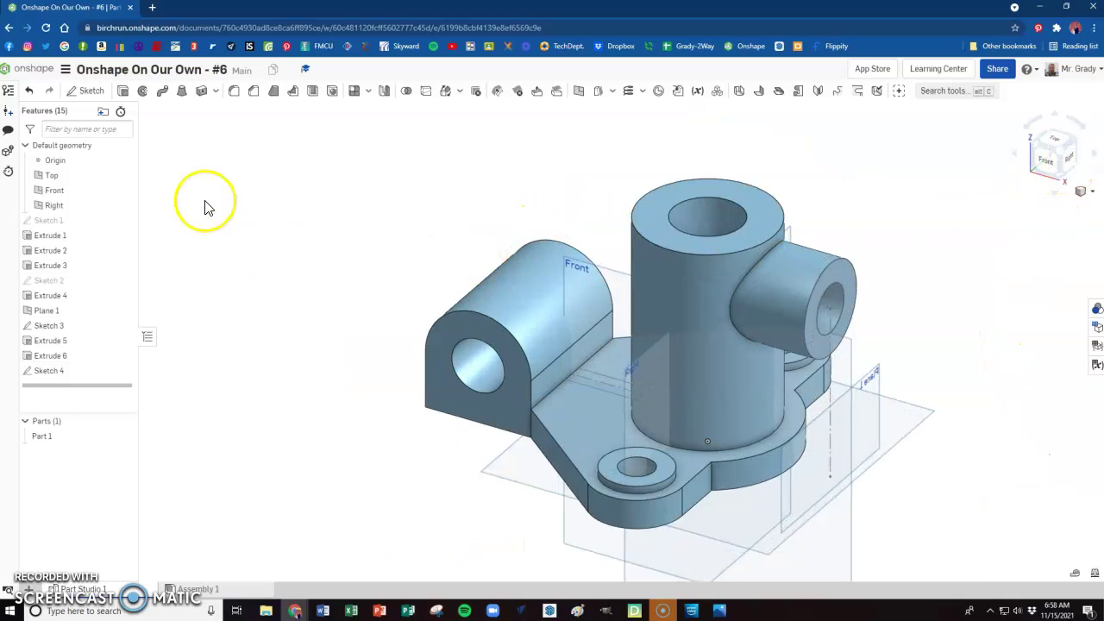
left_click(579, 93)
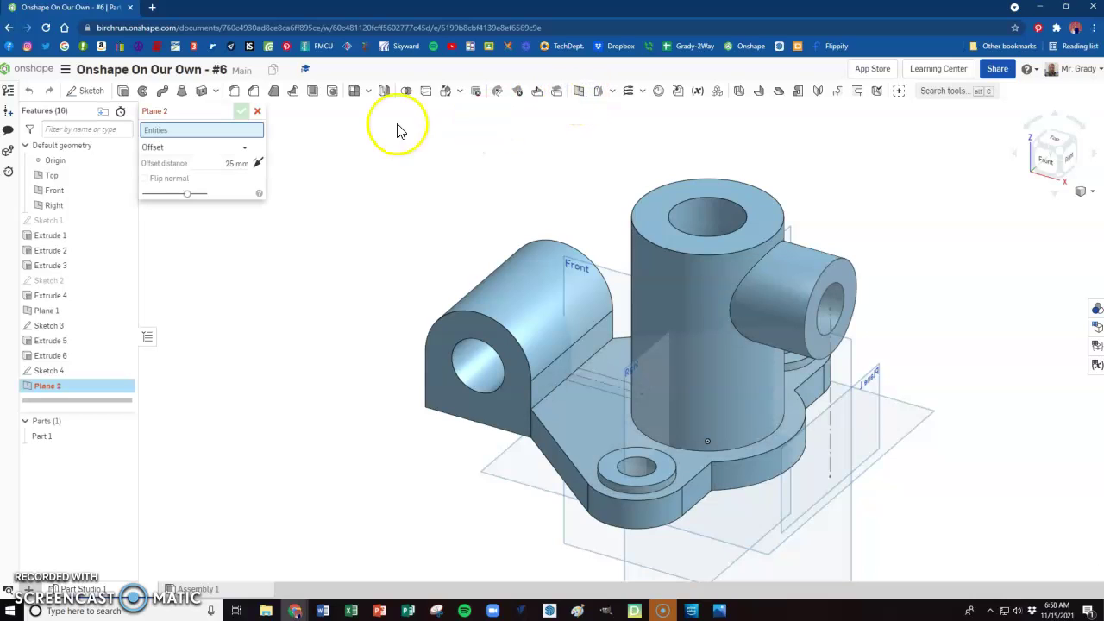
left_click(610, 276)
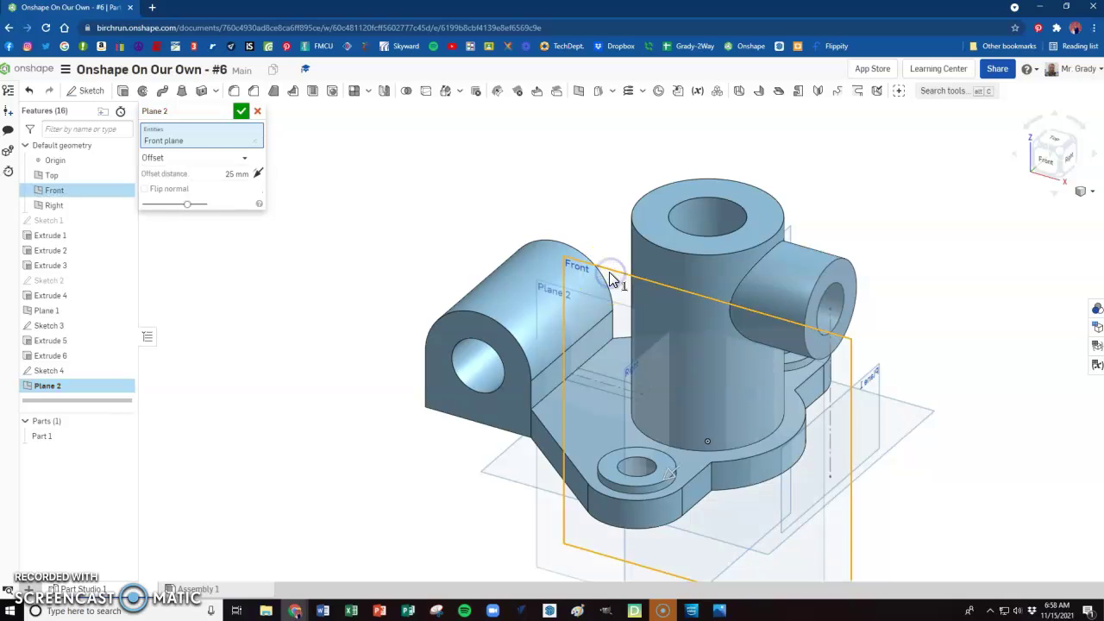
double_click(237, 174)
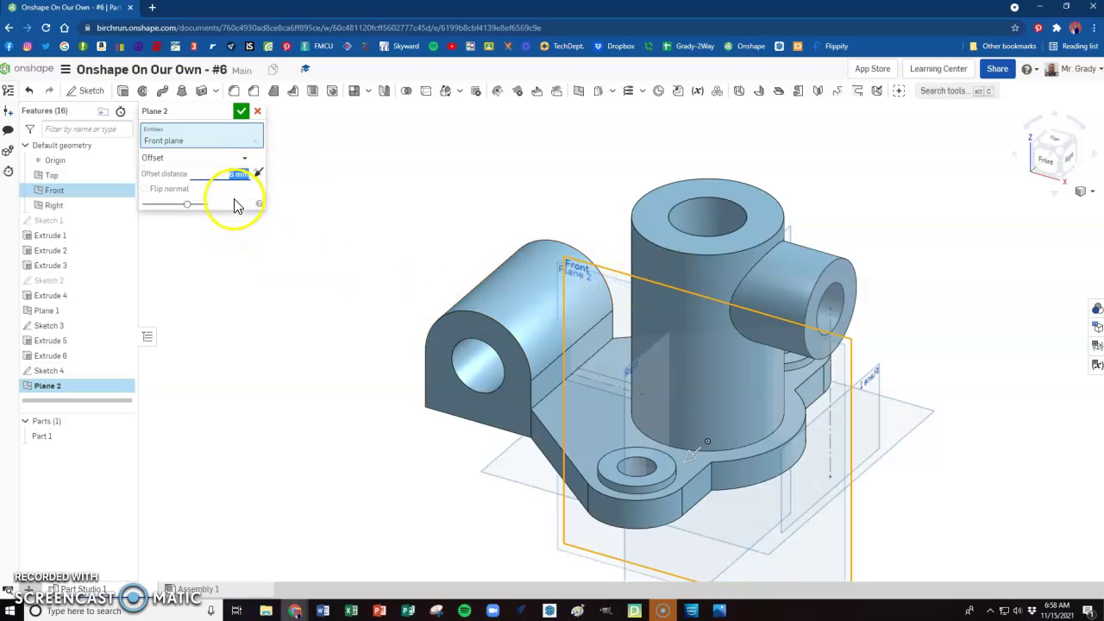
left_click(240, 113)
Step: Start Sketch 5 on Plane 2 and view it normal to the sketch plane
left_click(91, 90)
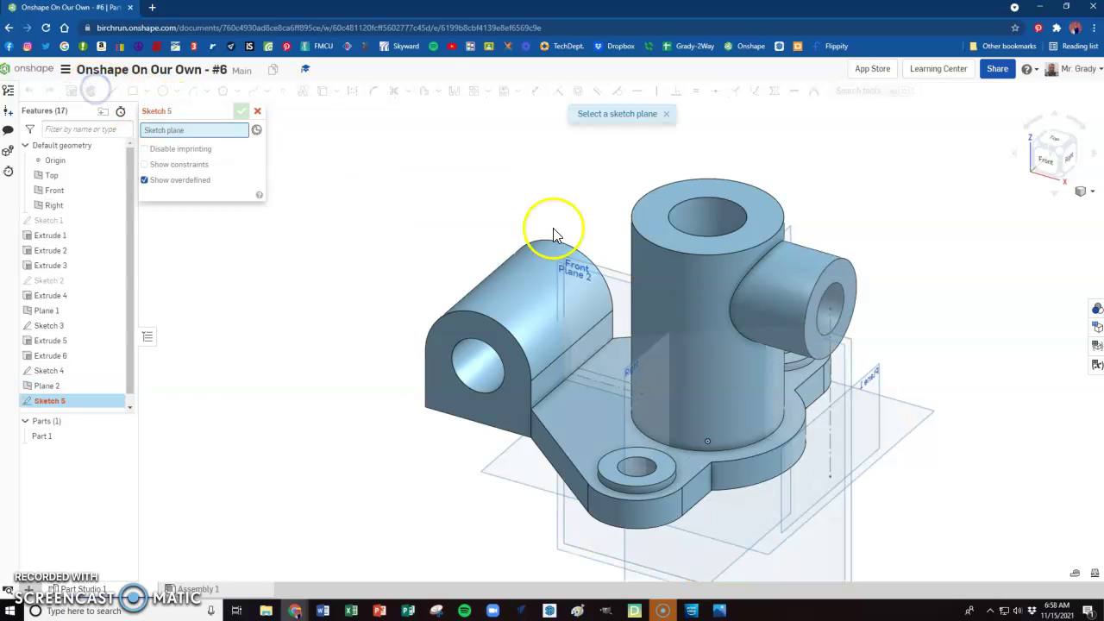
left_click(558, 272)
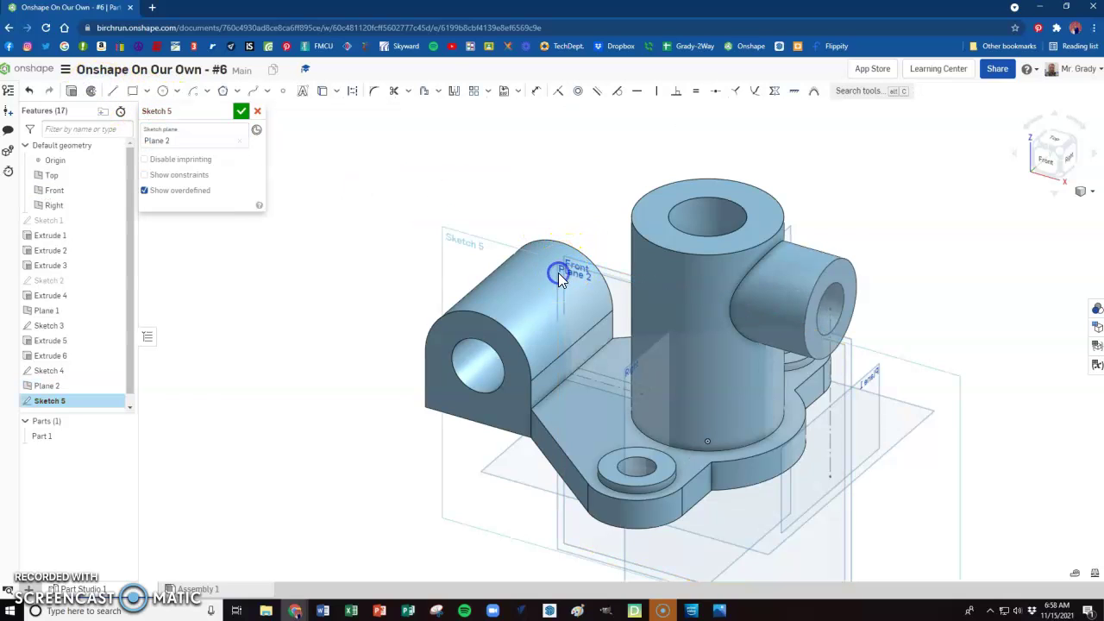
right_click(434, 245)
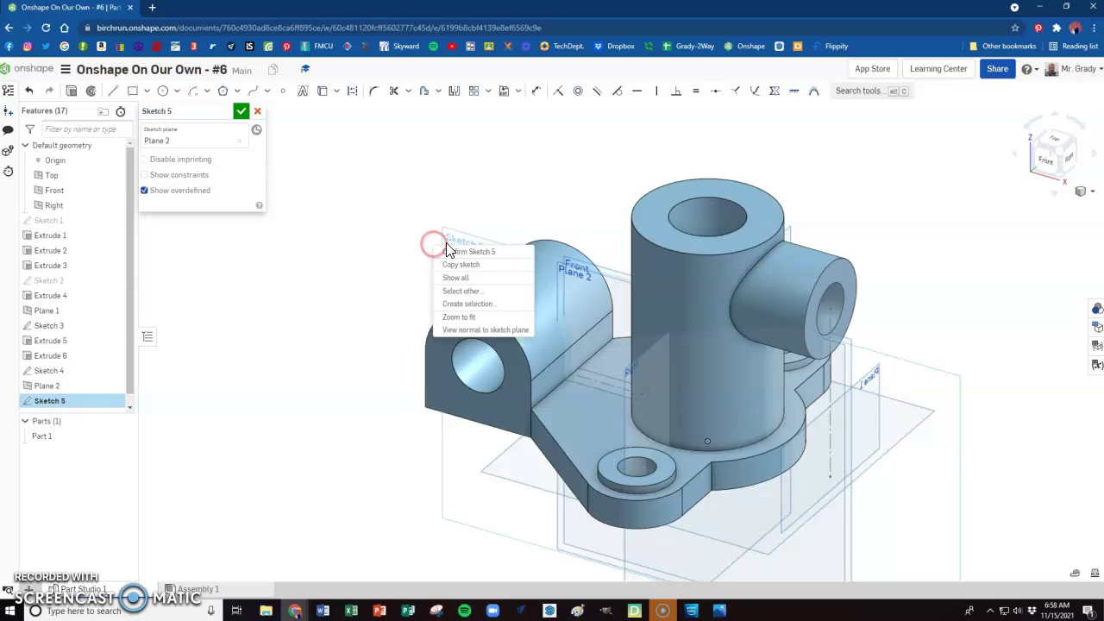
left_click(466, 330)
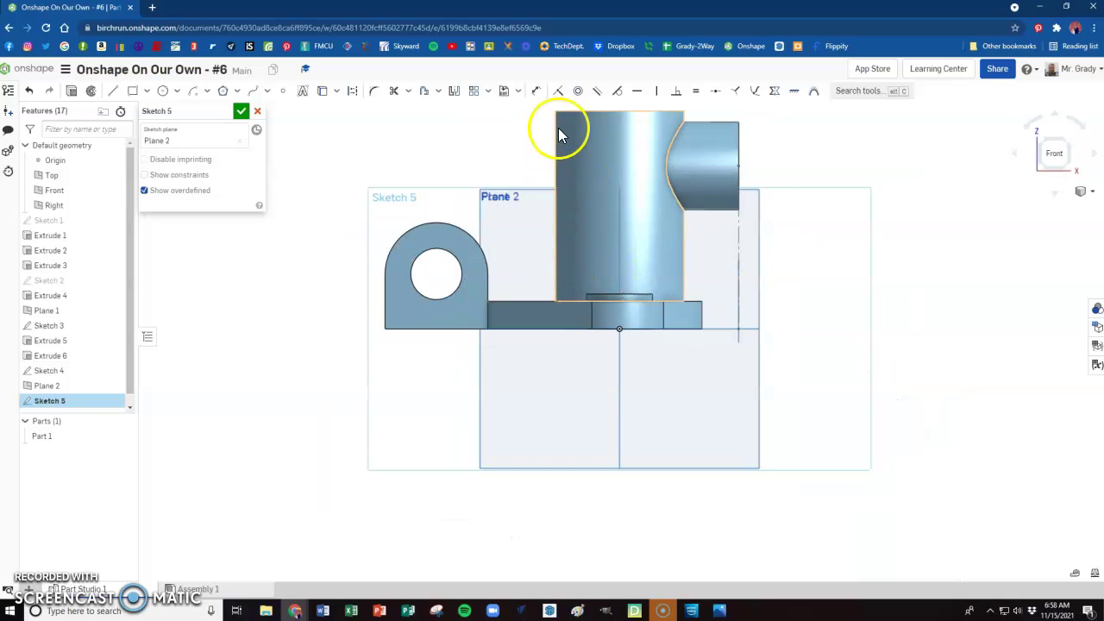
scroll(658, 332, "down", 1)
scroll(541, 125, "up", 4)
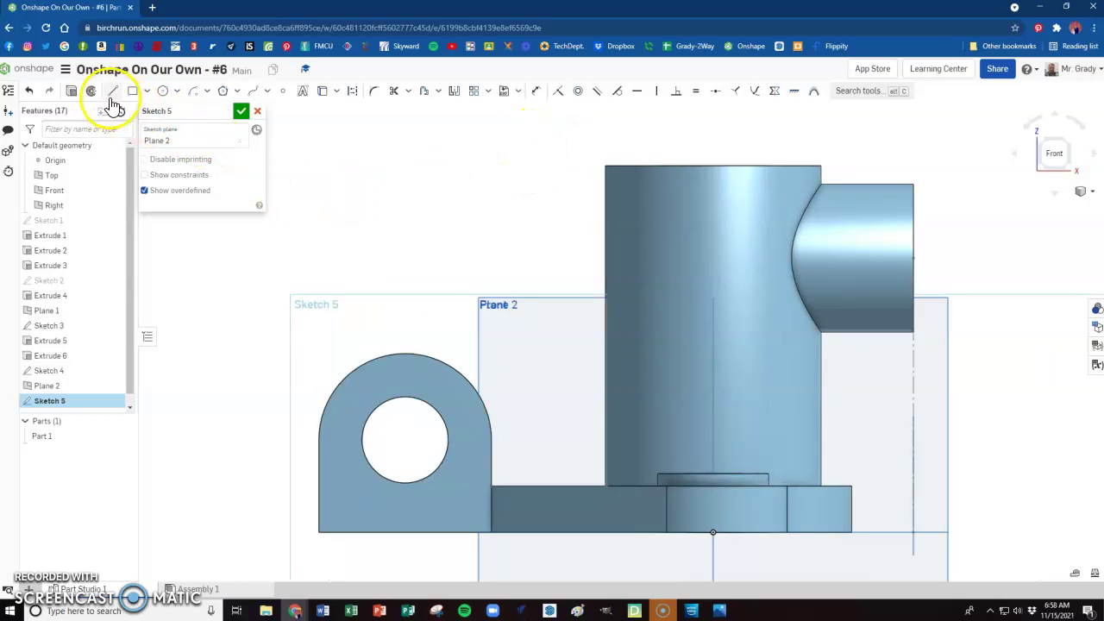
Step: Use the tall boss's top edge and the side lug's arc and lower edge in the sketch
left_click(326, 94)
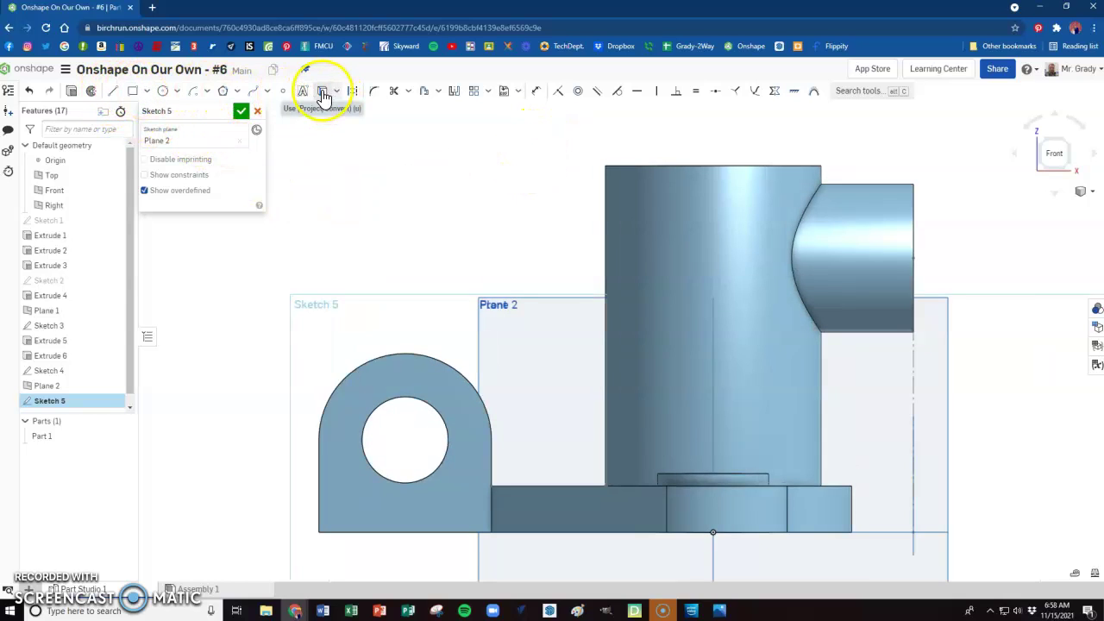
left_click(659, 163)
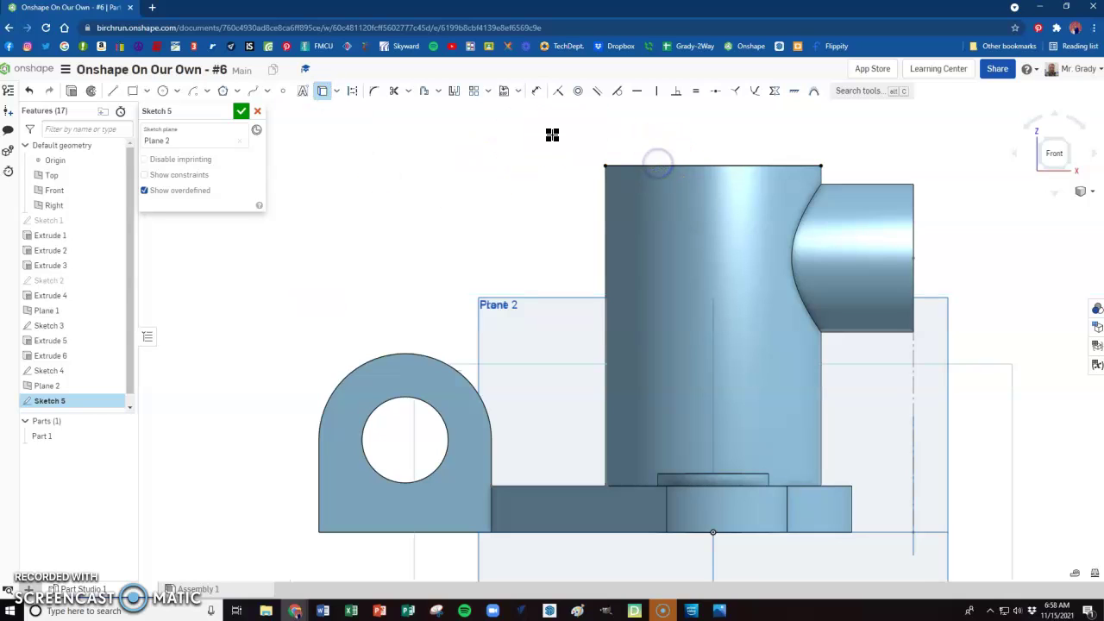
left_click(427, 353)
left_click(503, 470)
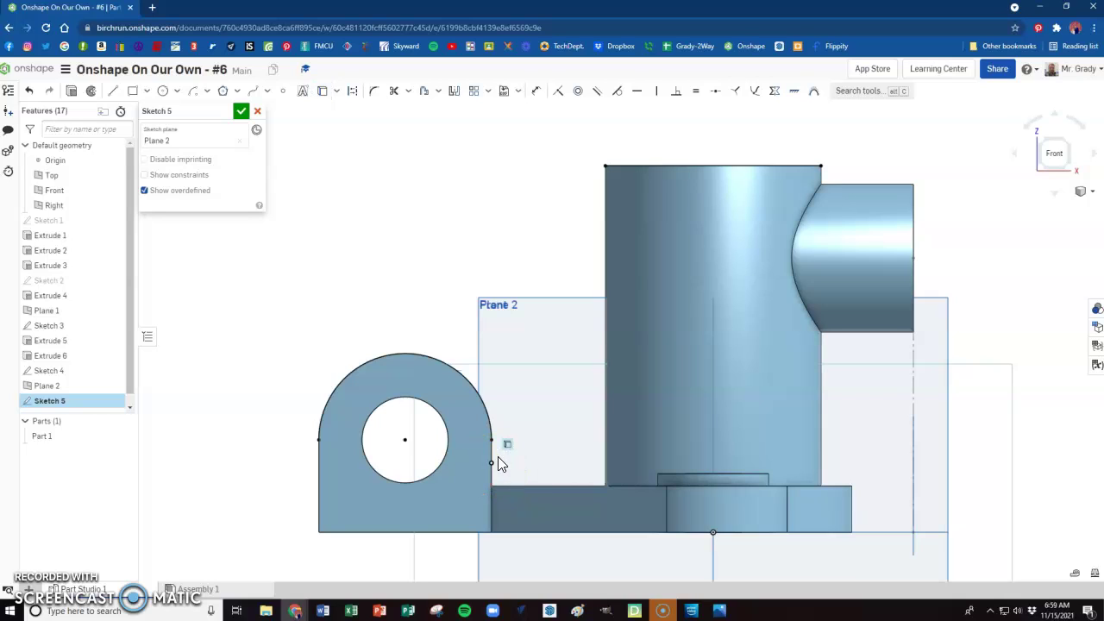
left_click(517, 473)
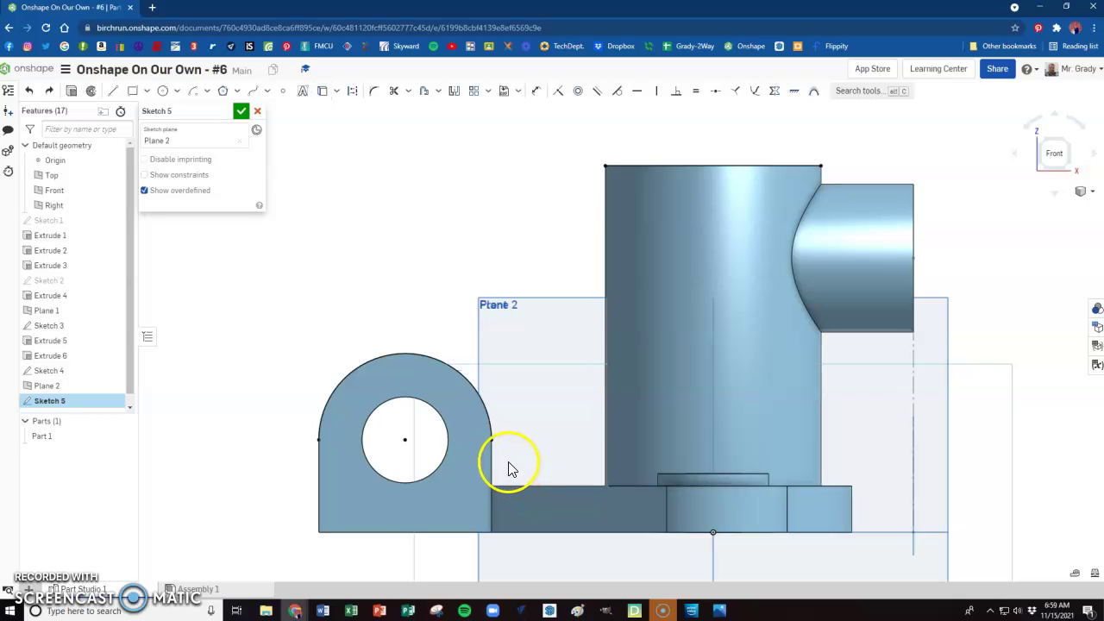
left_click(485, 410)
left_click(321, 91)
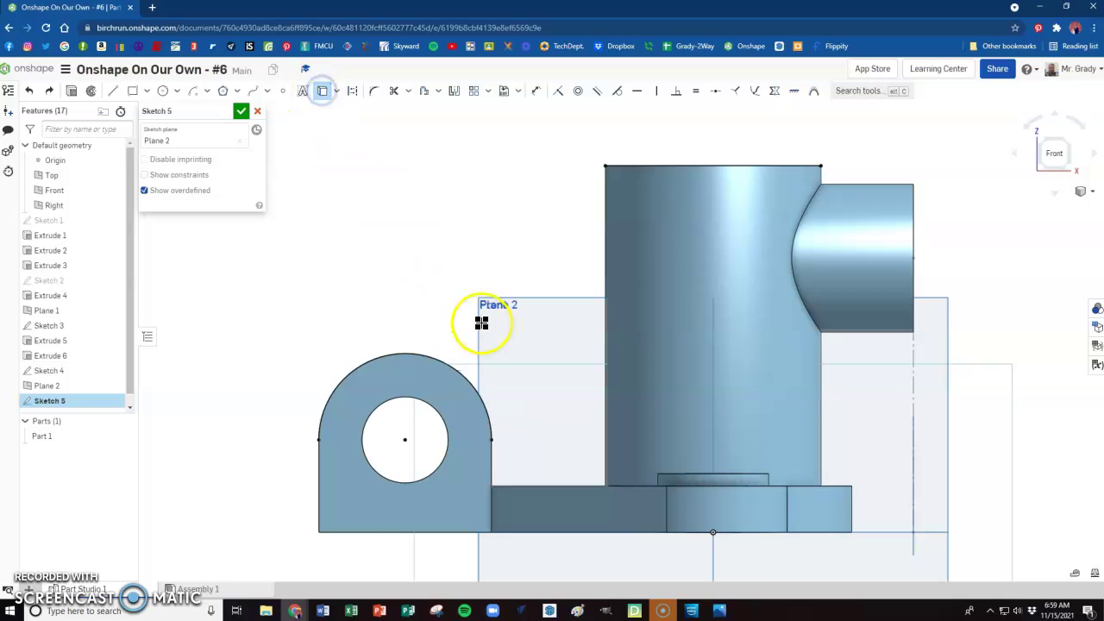
left_click(507, 486)
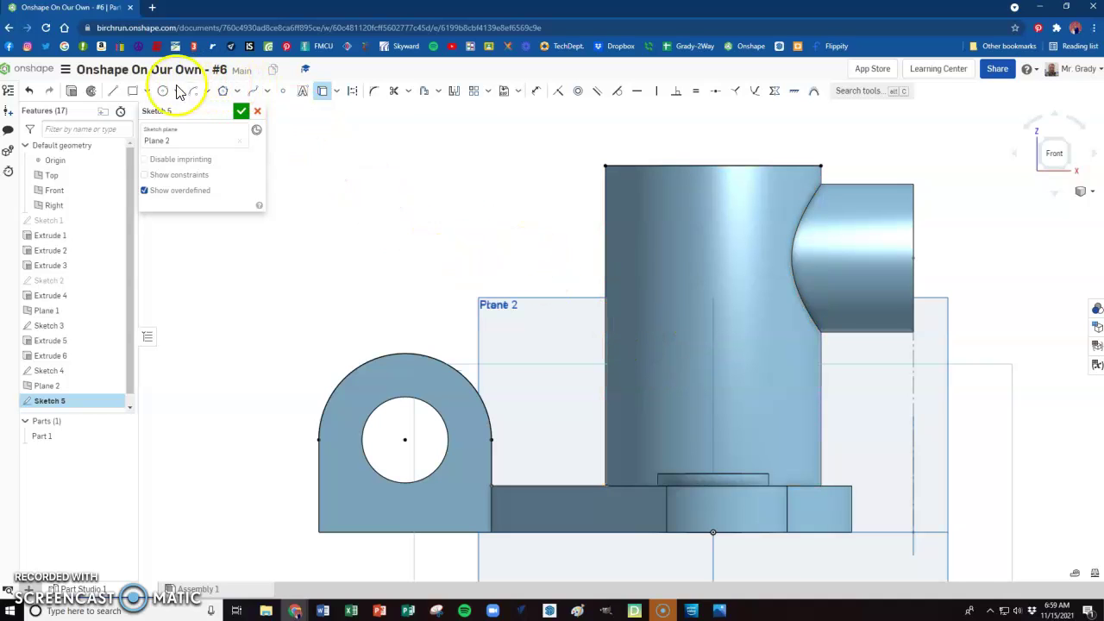
Step: Draw a sloped line from the boss's top corner, tangent to the side lug's arc
scroll(599, 495, "up", 6)
scroll(627, 504, "up", 1)
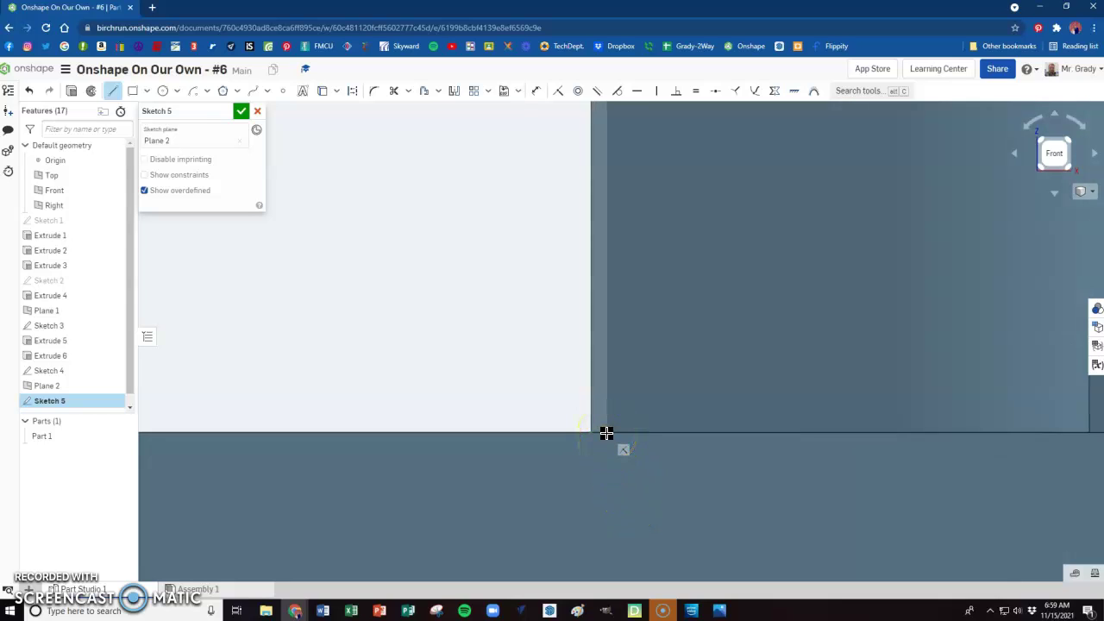
mouse_move(607, 432)
left_mouse_down()
mouse_move(584, 448)
mouse_move(606, 432)
left_mouse_up()
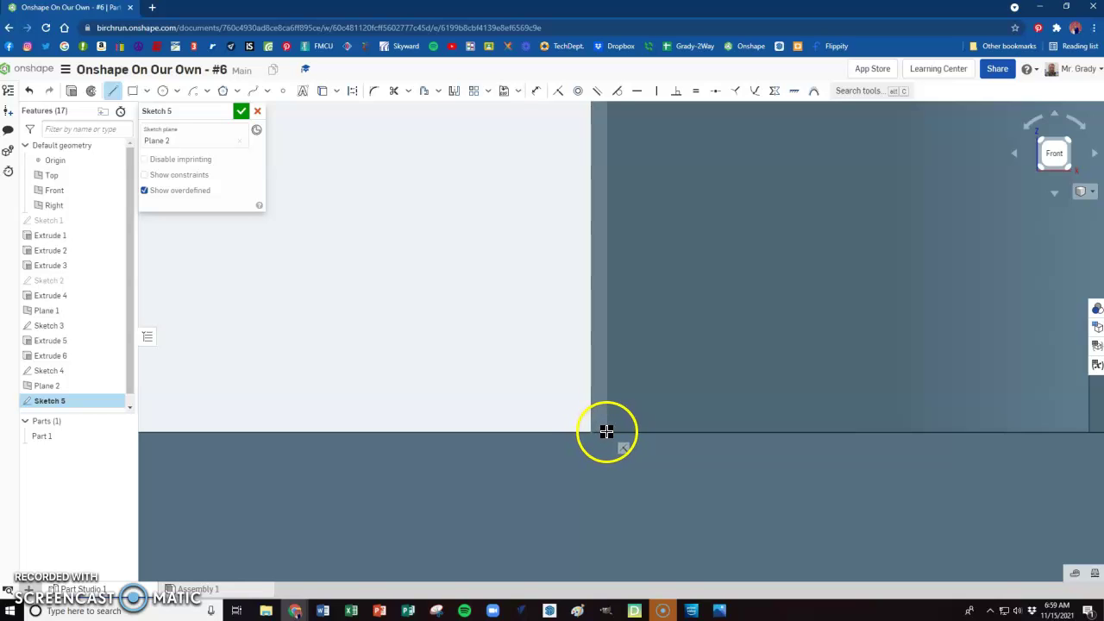
scroll(612, 503, "down", 6)
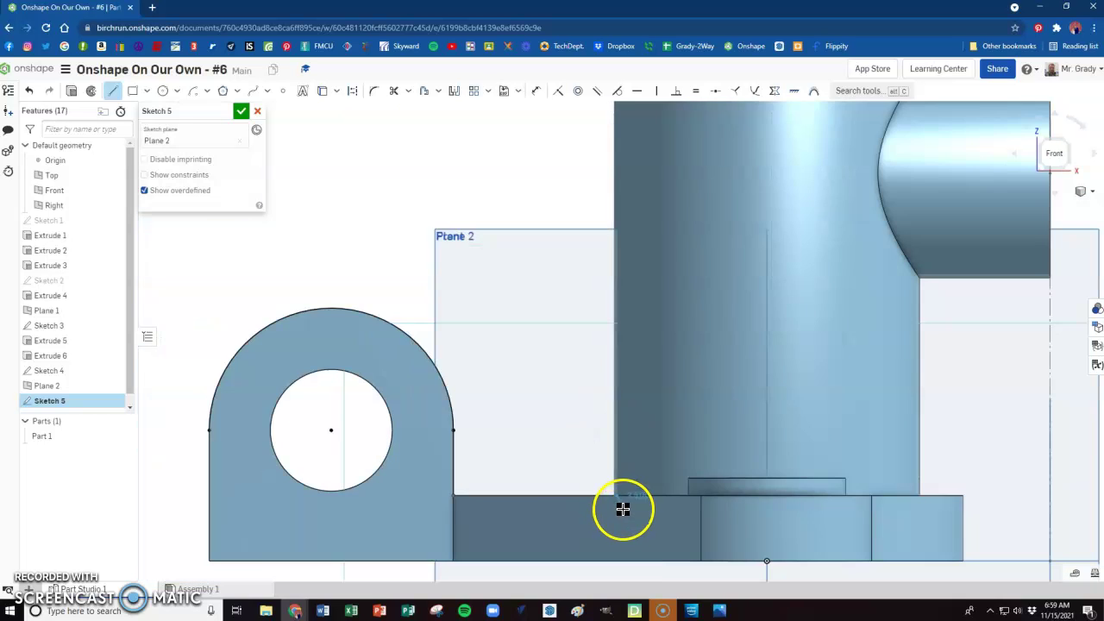
scroll(628, 188, "up", 5)
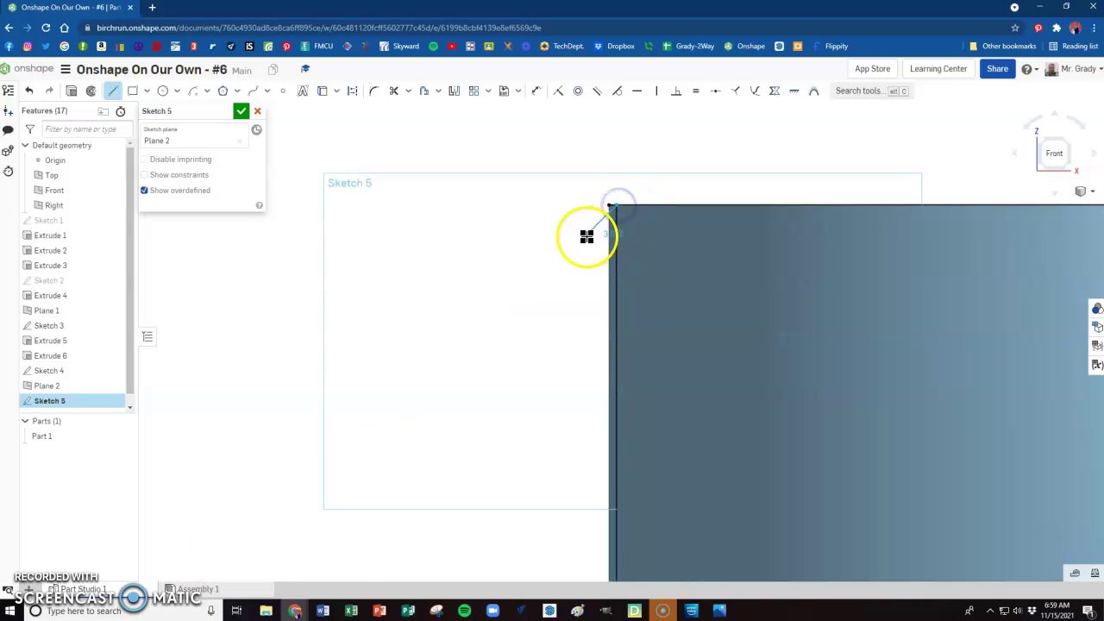
scroll(604, 224, "down", 5)
left_click_drag(584, 254, 492, 367)
left_click(616, 91)
left_click(512, 340)
left_click(484, 362)
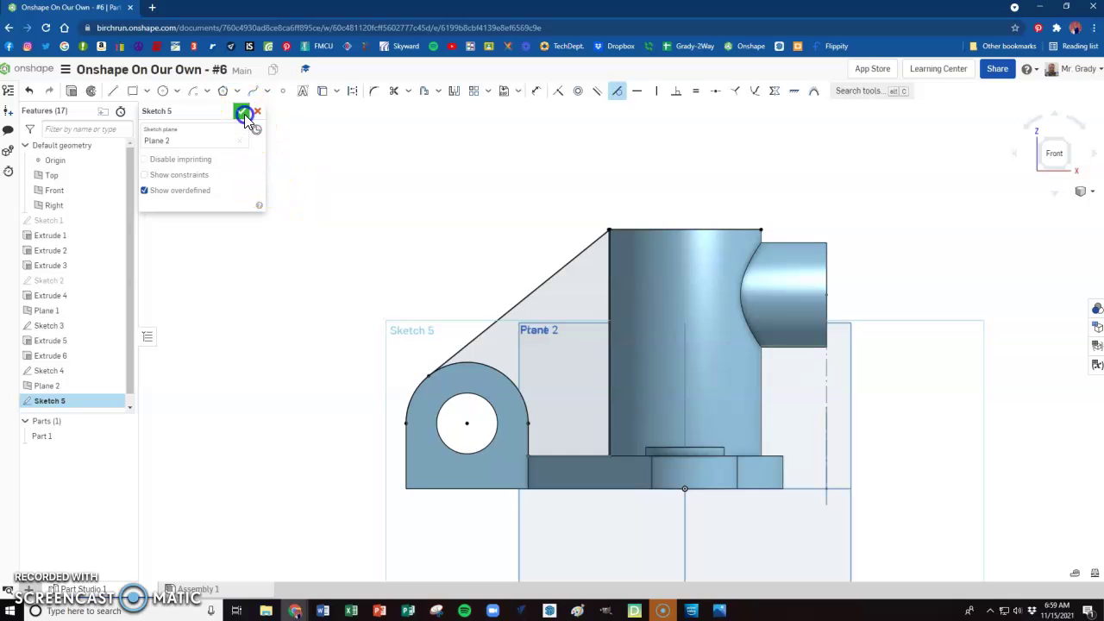
Step: Finish Sketch 5 and switch to the isometric view
left_click(244, 114)
left_click(1092, 192)
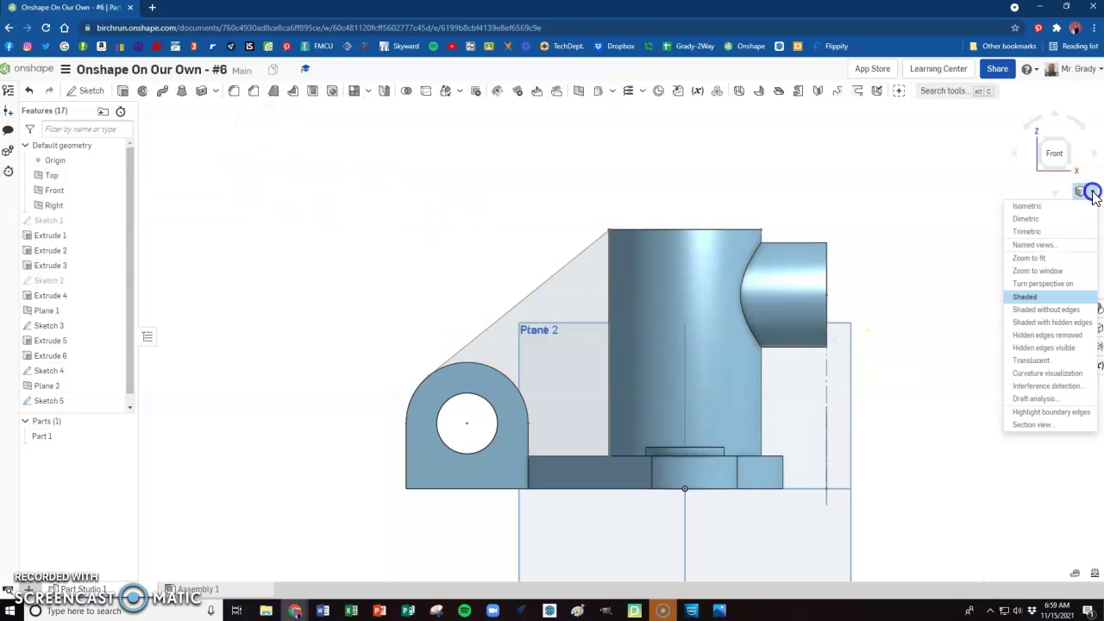
left_click(1052, 207)
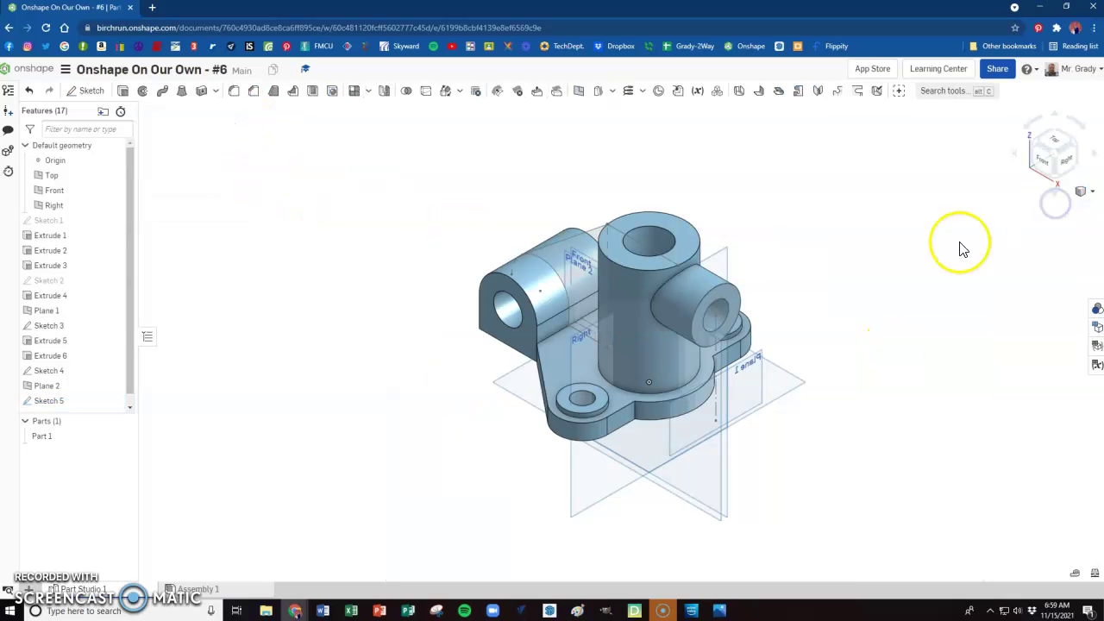
Step: Extrude the Sketch 5 region as Add with flipped direction to a 12 mm depth
left_click(123, 90)
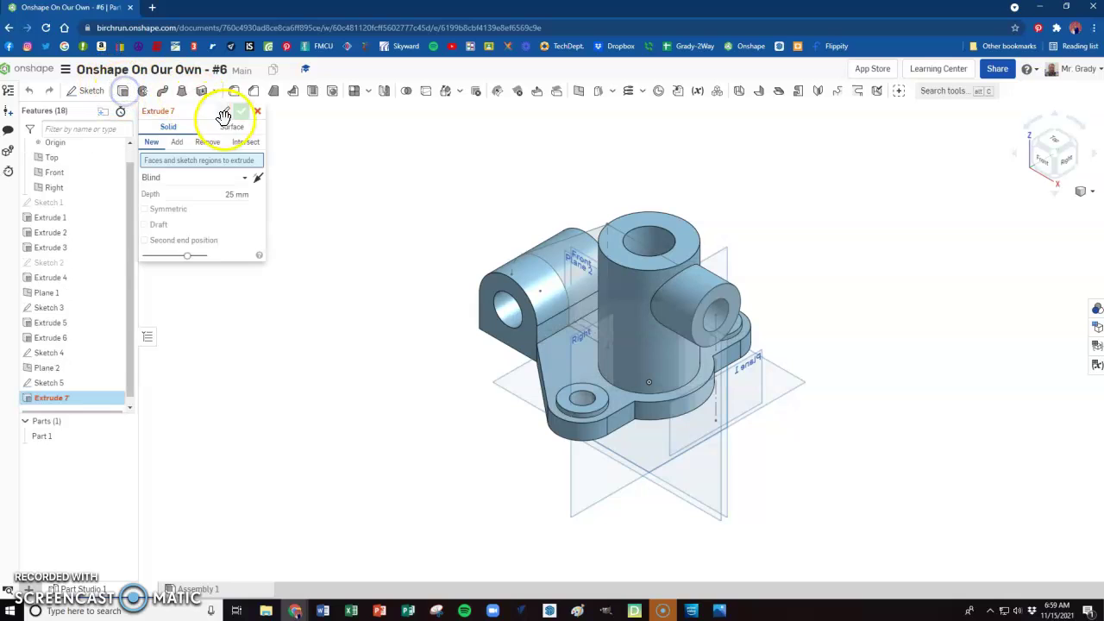
left_click(569, 254)
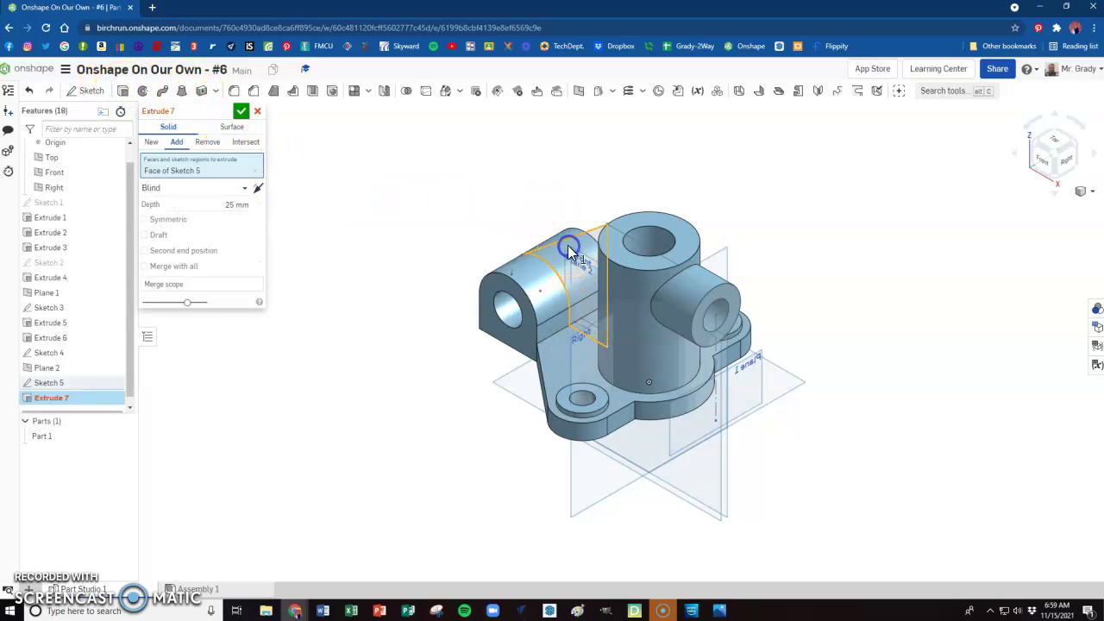
left_click(260, 189)
left_click(245, 203)
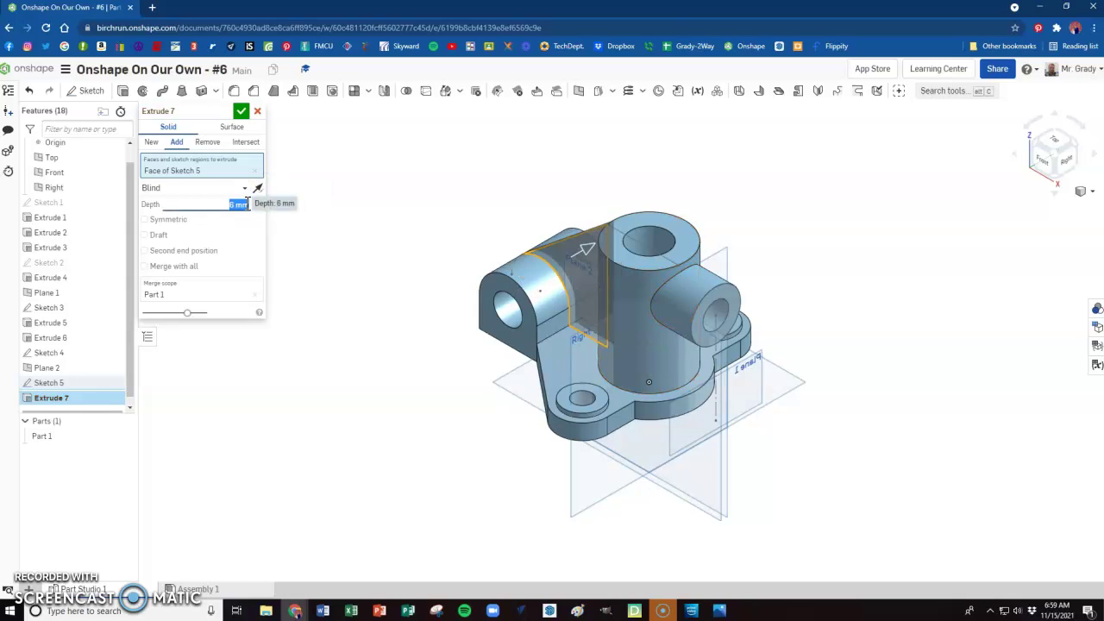
type("12")
key("Return")
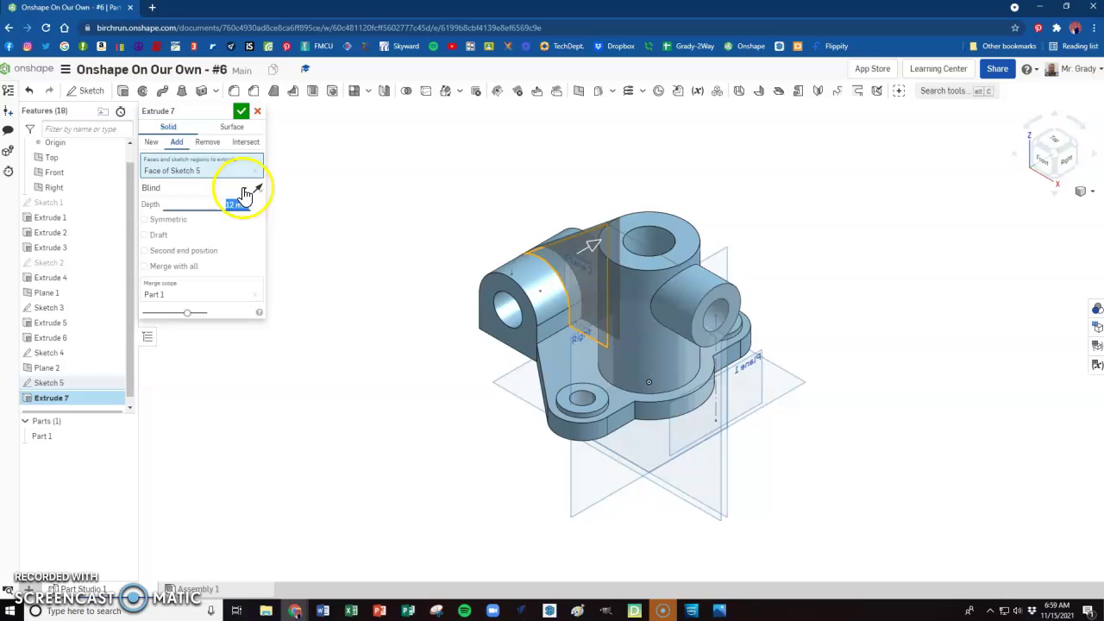
left_click(241, 108)
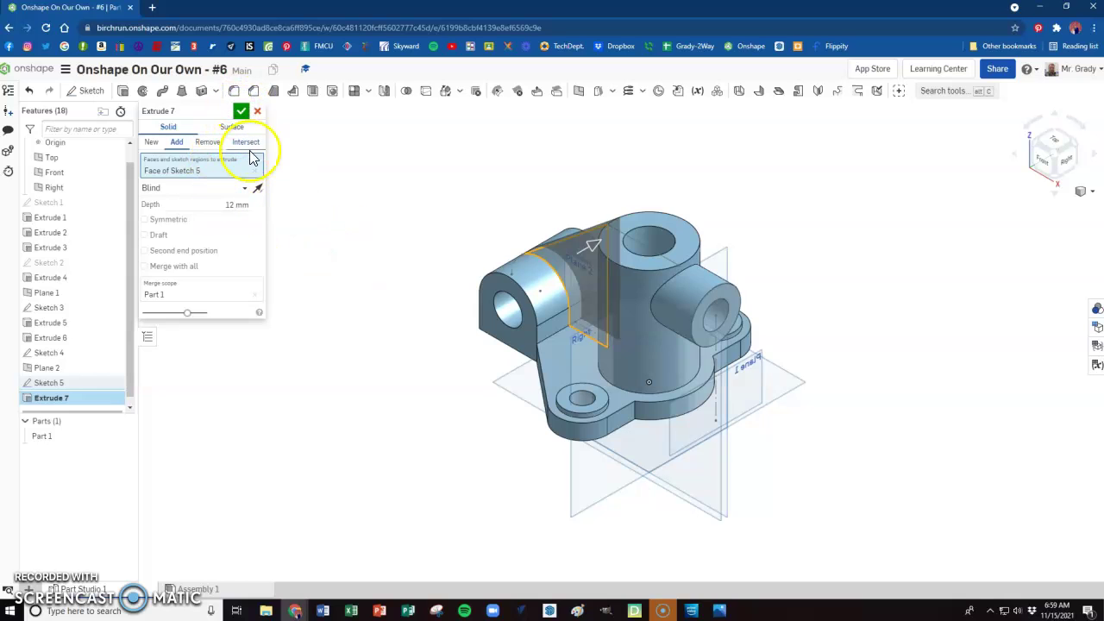